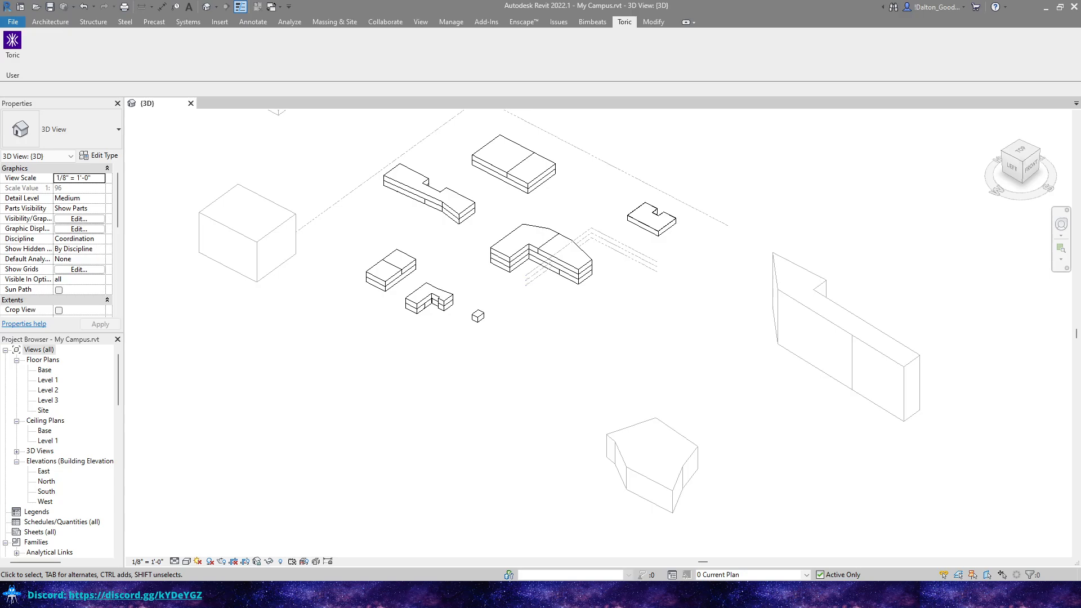
Switch to the Stantec article in the browser and examine the color-coded building massing image and the "Better tools, better data, better visuals" section.
left_click_drag(1069, 192, 648, 1)
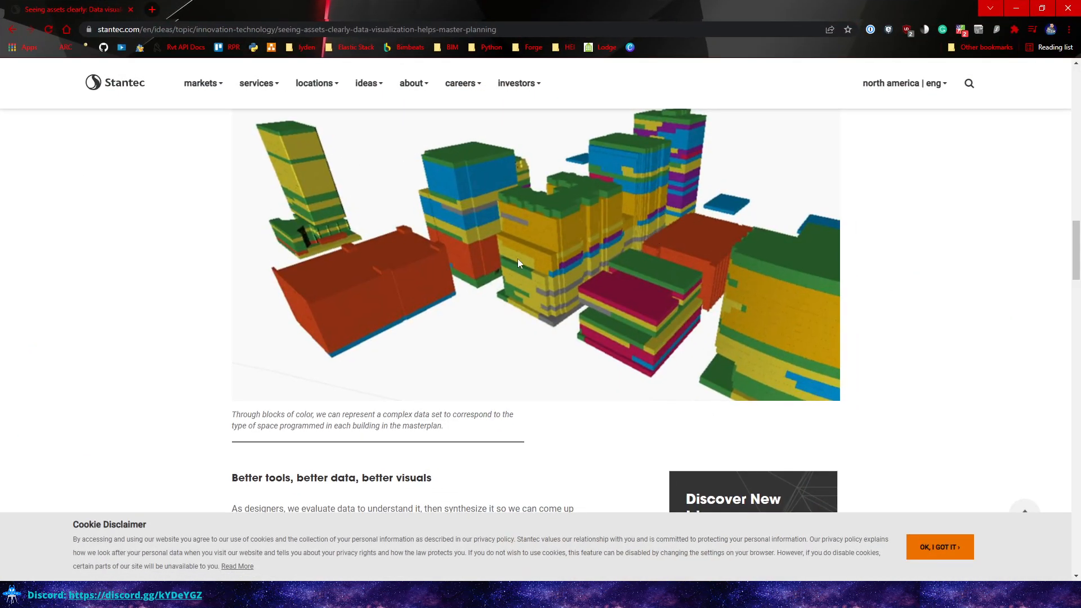
scroll(490, 249, "down", 1)
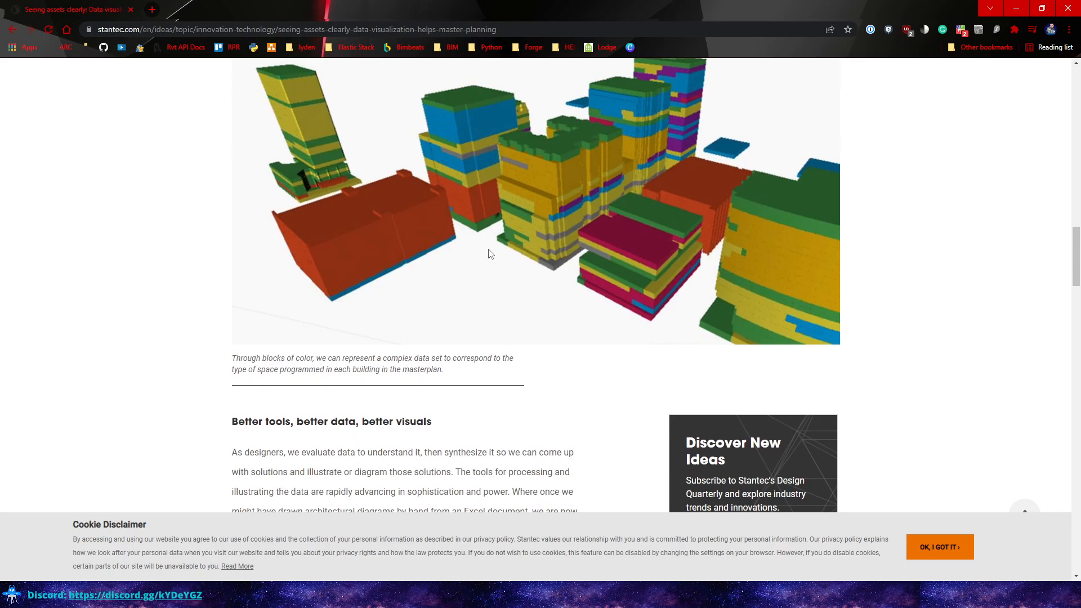
scroll(520, 225, "down", 3)
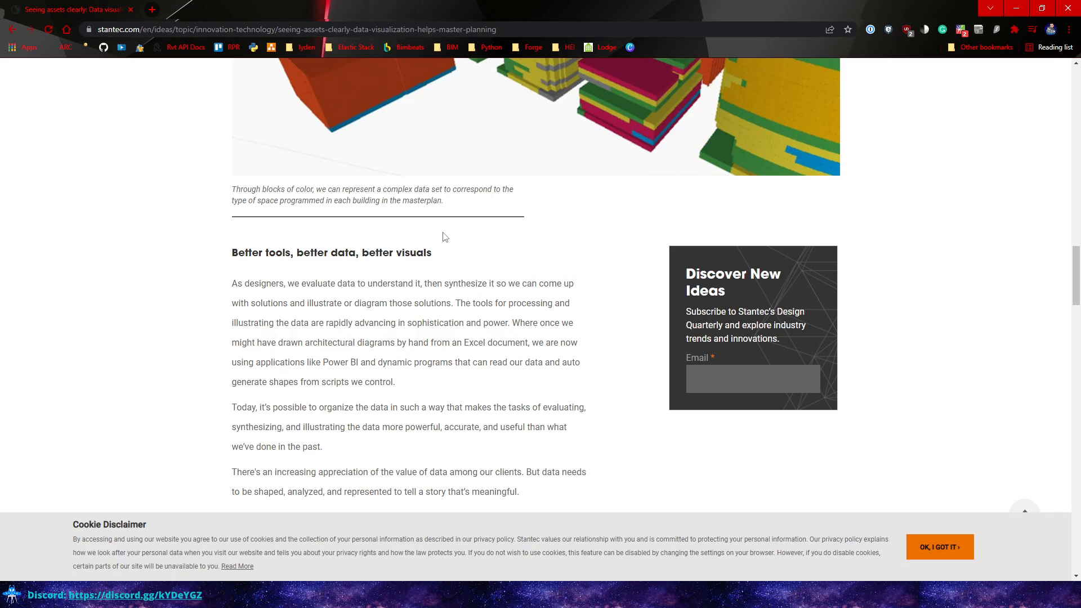
scroll(515, 229, "up", 3)
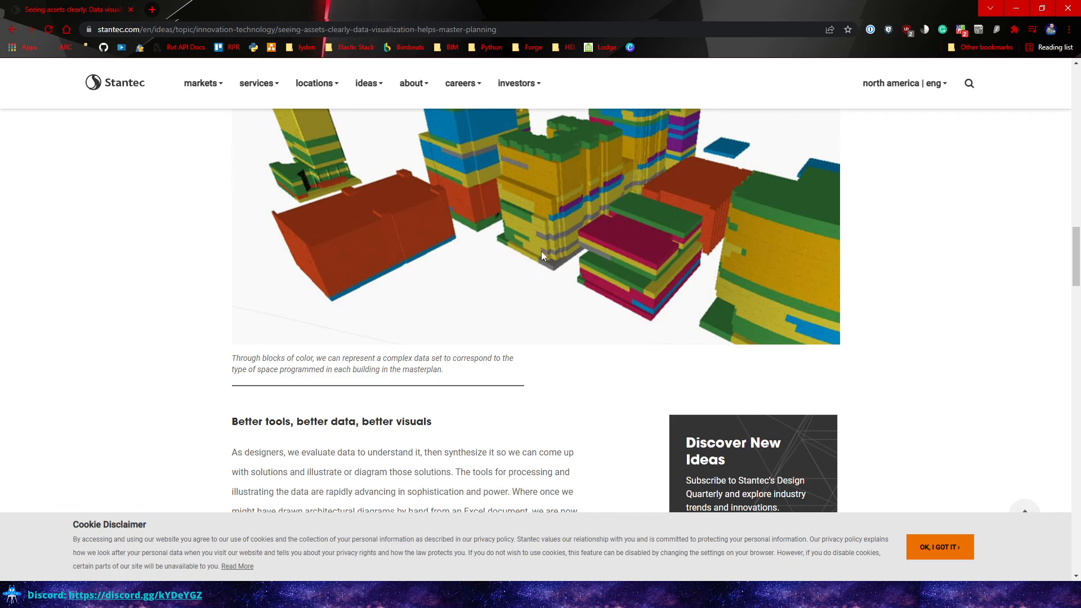
scroll(552, 243, "up", 2)
scroll(539, 257, "down", 6)
scroll(533, 268, "down", 4)
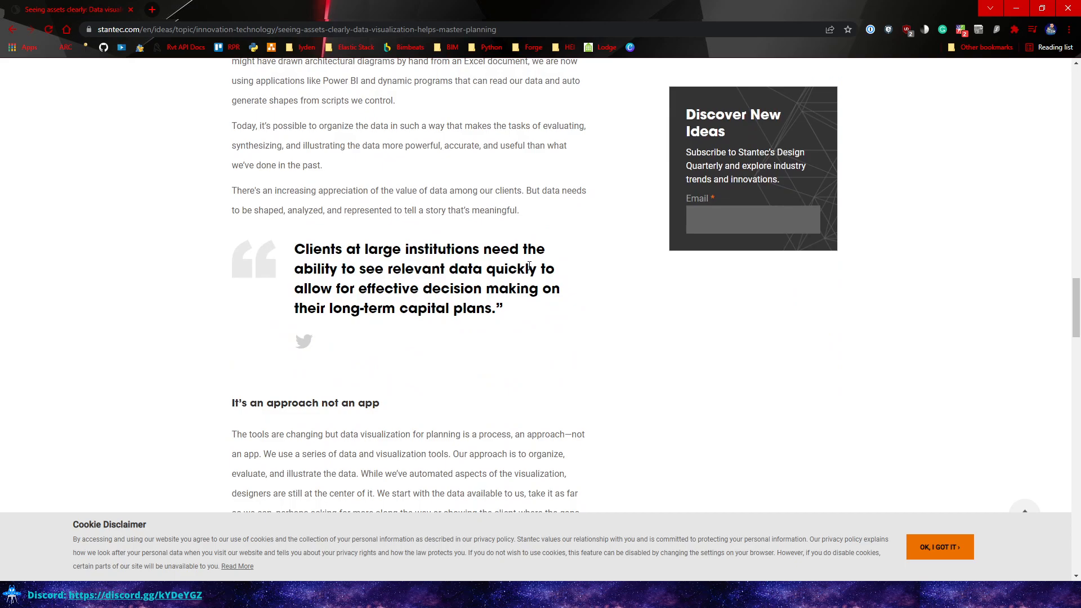
scroll(530, 265, "up", 7)
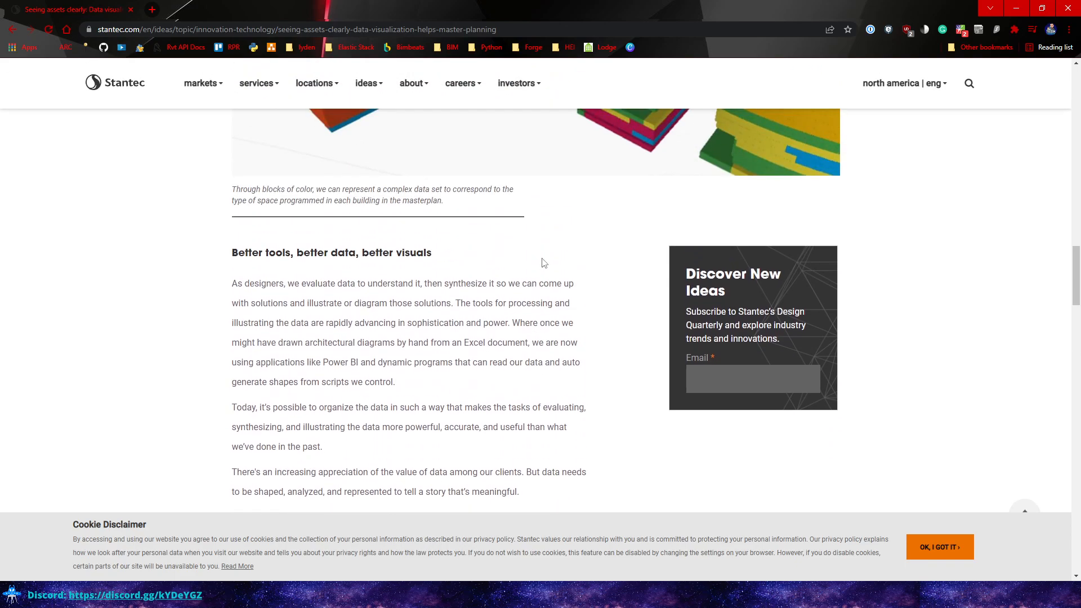
scroll(494, 293, "down", 2)
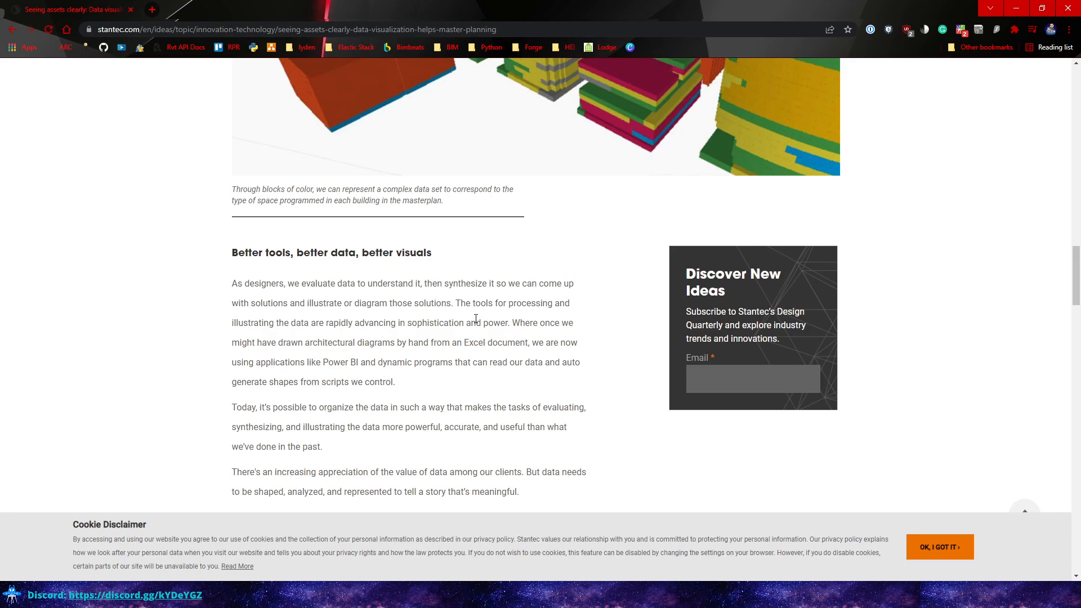
scroll(476, 318, "up", 6)
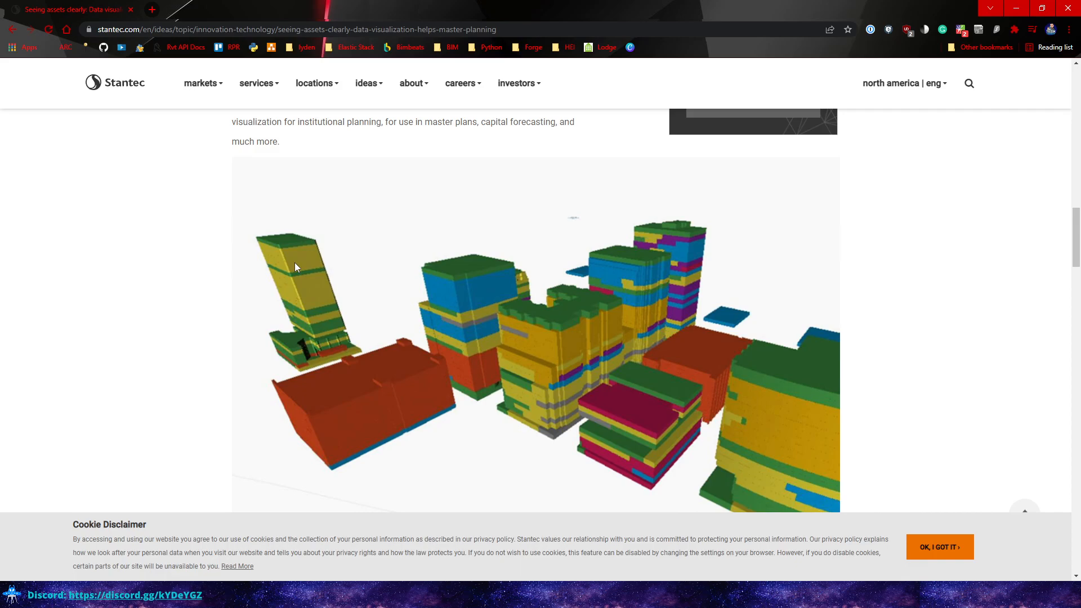
Examine the article's color-coded stacking diagrams and read the introduction and the "Need for a complete picture" section.
scroll(294, 263, "up", 15)
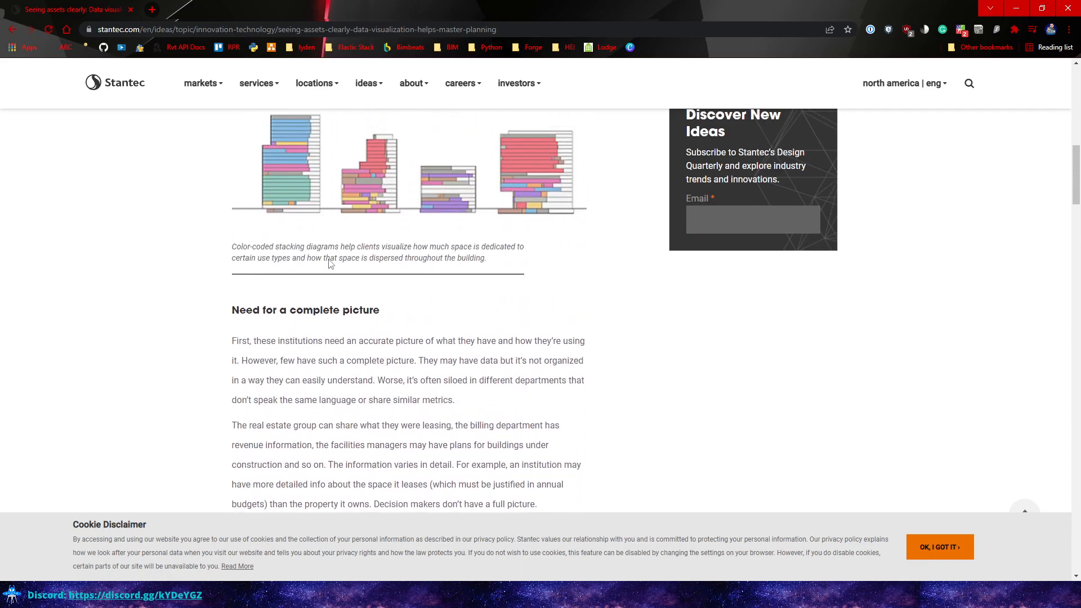
scroll(338, 267, "up", 3)
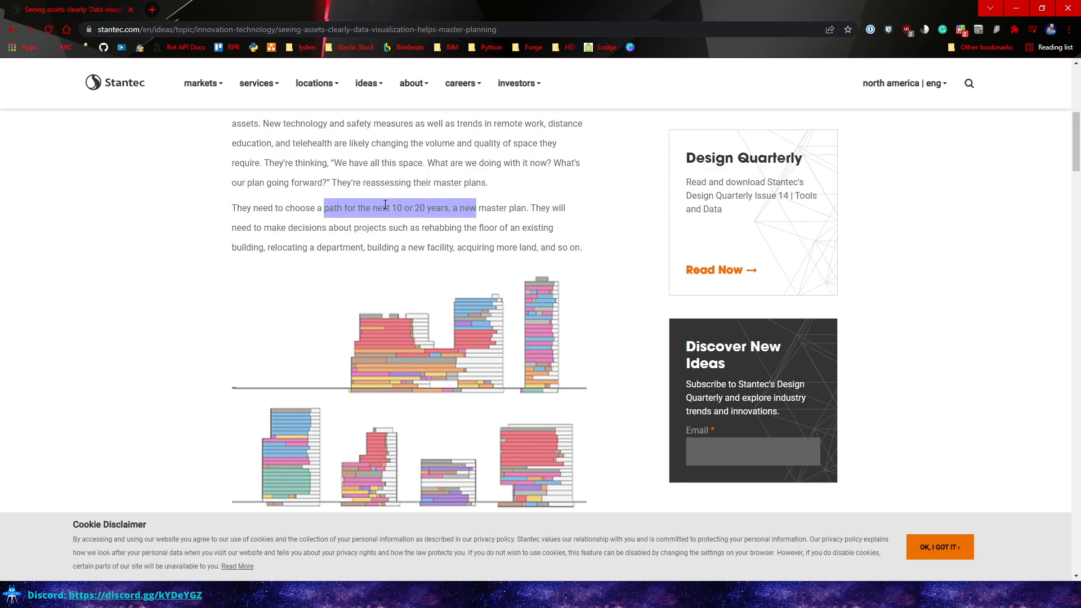
scroll(394, 219, "up", 2)
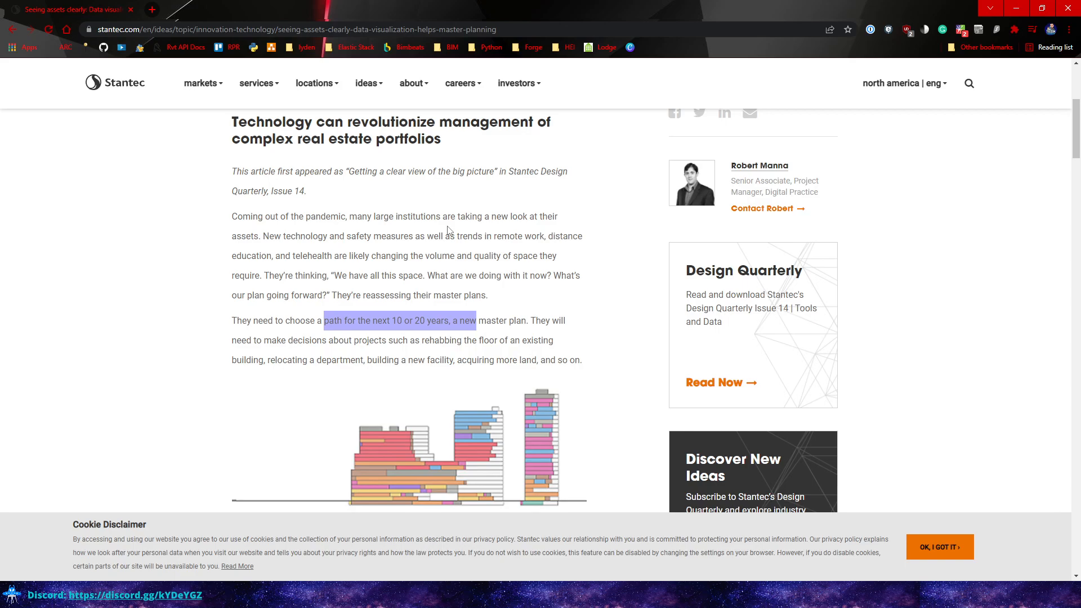
scroll(449, 230, "down", 9)
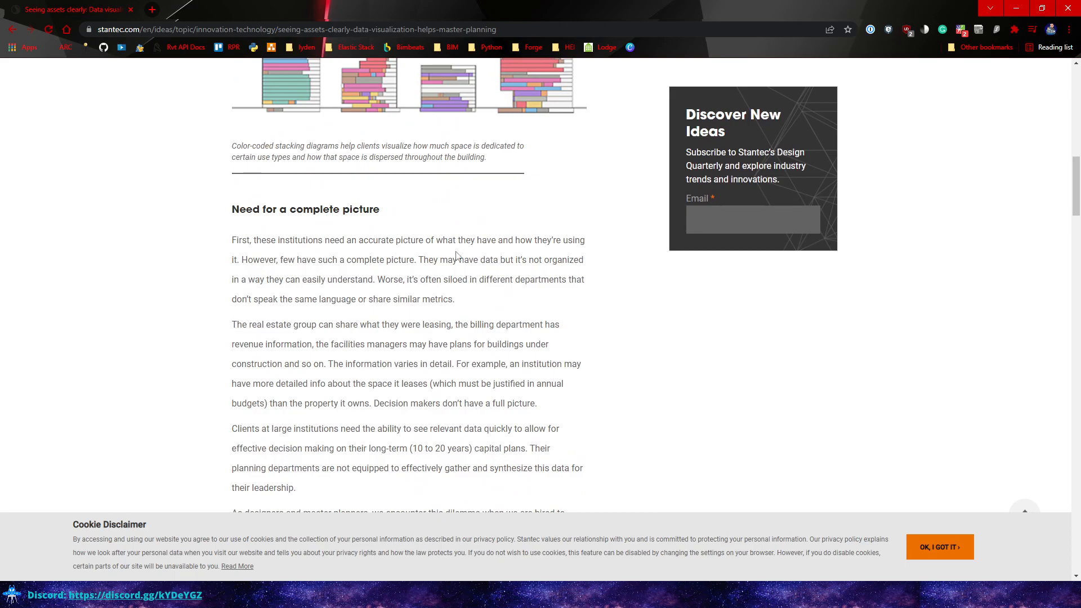
scroll(456, 257, "down", 6)
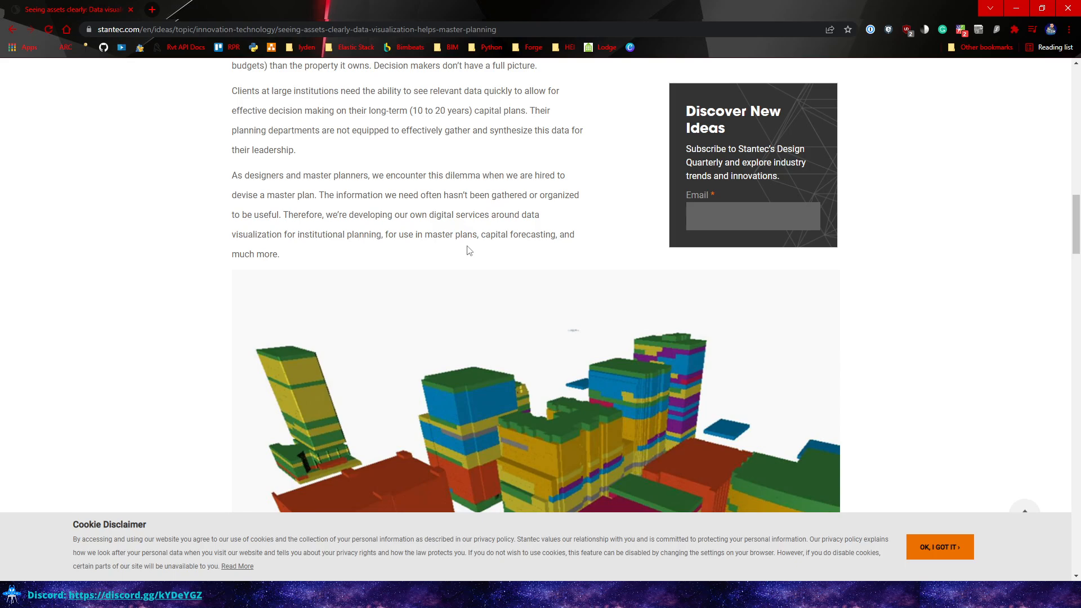
Return to the campus model in Revit and examine it from the front, looking closely at the level lines beside the central building.
left_click(1020, 7)
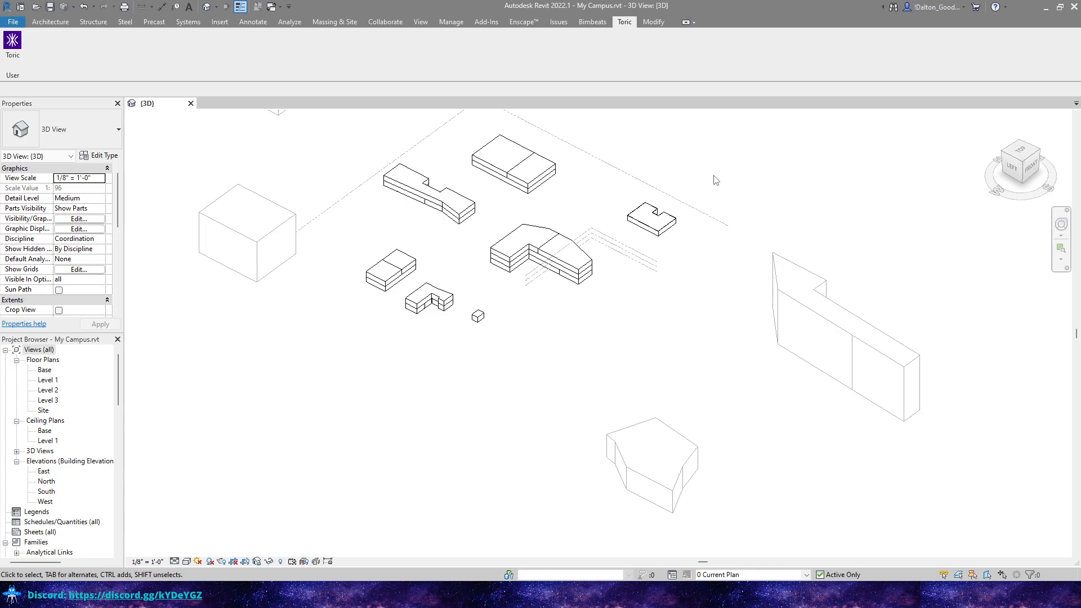
left_click_drag(877, 278, 835, 332)
left_click_drag(759, 393, 959, 224)
left_click_drag(732, 354, 580, 492)
left_click_drag(615, 323, 450, 336)
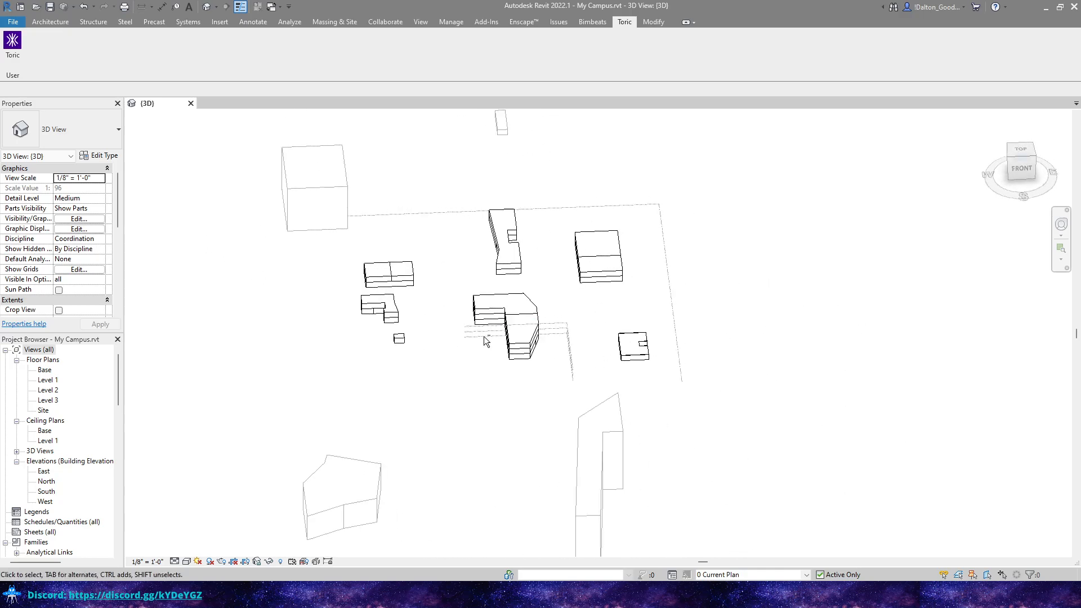
scroll(458, 343, "up", 6)
key("alt")
left_click_drag(543, 338, 535, 279)
left_click_drag(546, 195, 516, 258)
left_click_drag(488, 327, 492, 369)
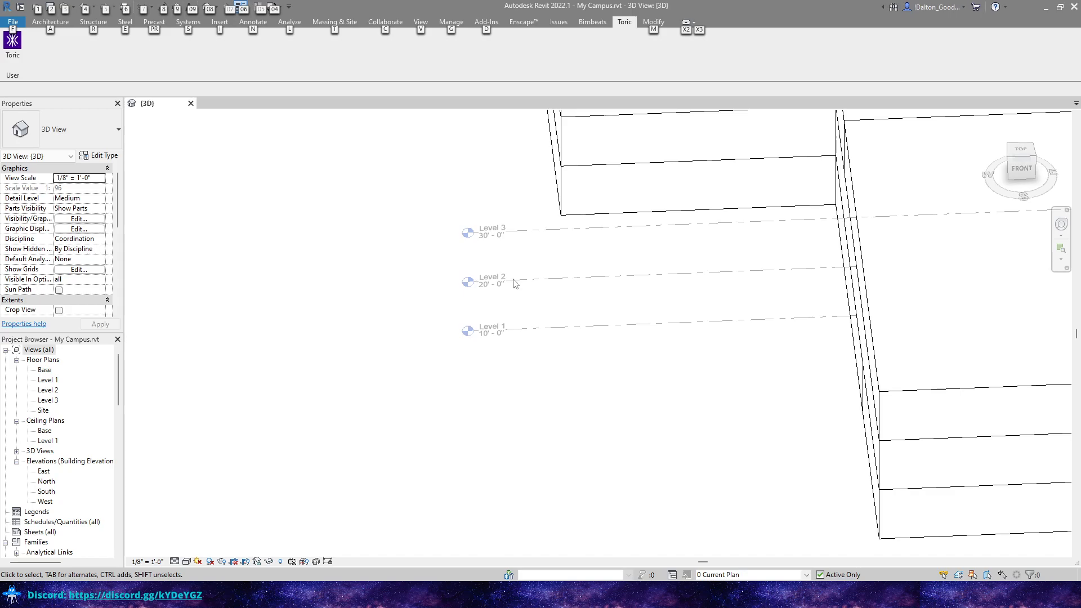
Inspect the usage, area and comments properties of the two upper-floor parts of the small rectangular building north of the small L-shaped one.
scroll(532, 346, "down", 3)
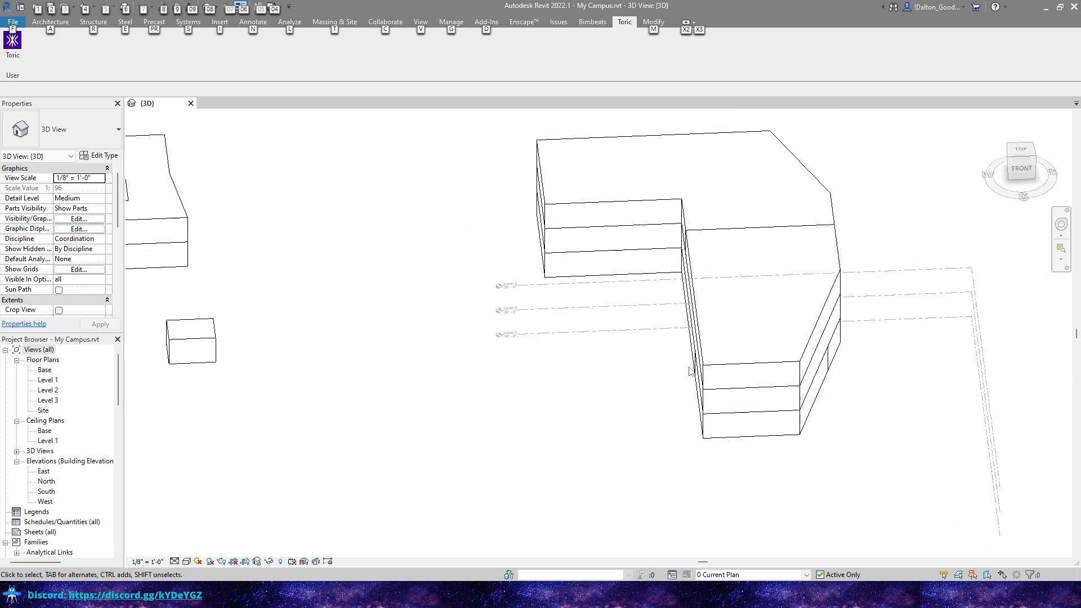
scroll(590, 390, "down", 5)
scroll(590, 390, "down", 1)
left_click_drag(543, 388, 585, 383)
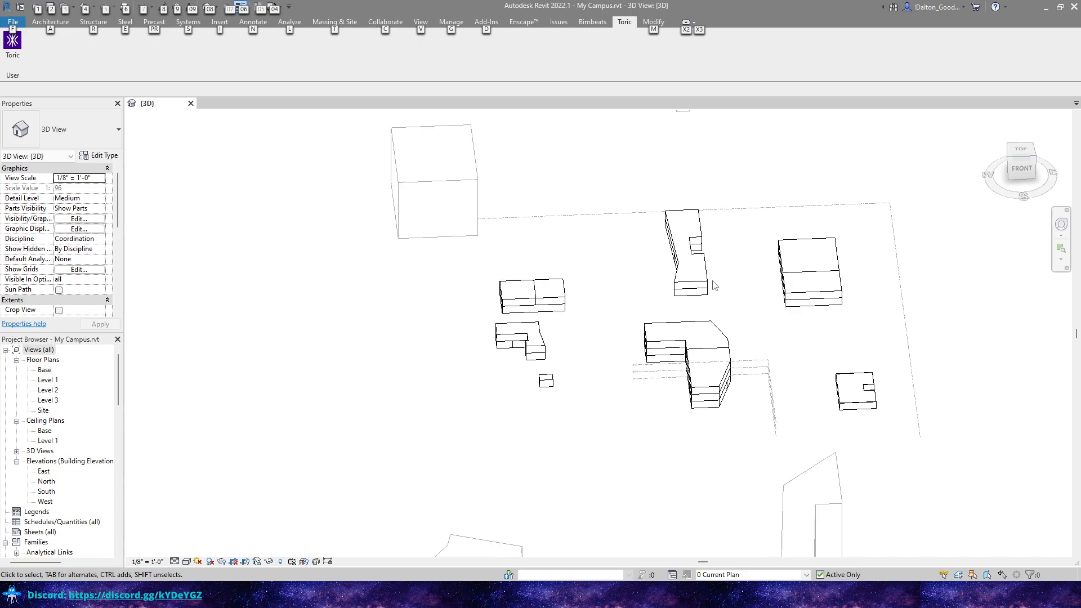
left_click_drag(692, 352, 803, 374)
left_click_drag(618, 373, 542, 369)
key("alt")
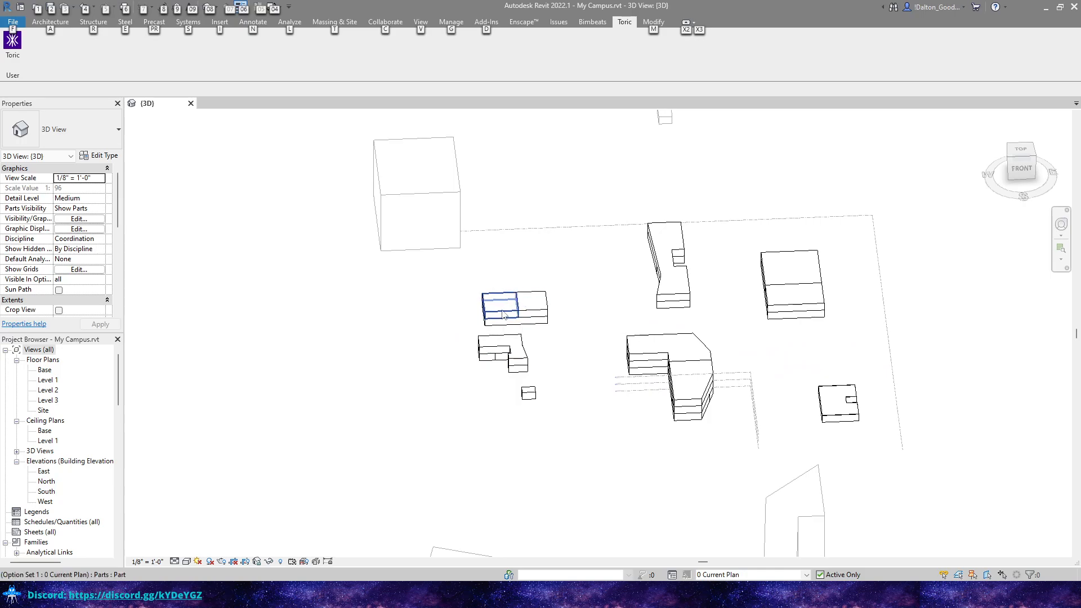
left_click(503, 313)
left_click(545, 276)
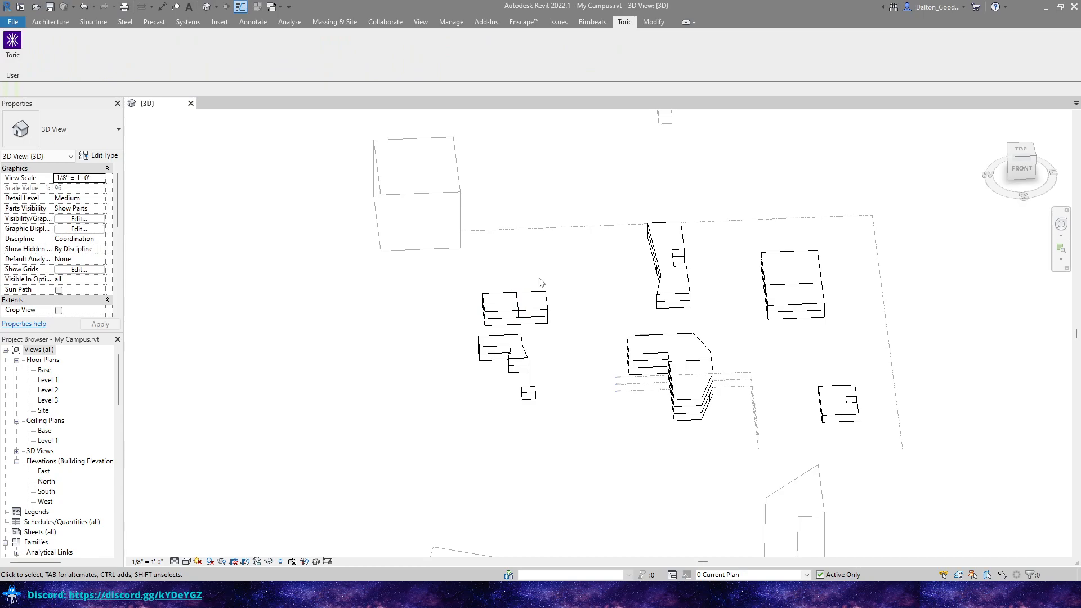
left_click(532, 304)
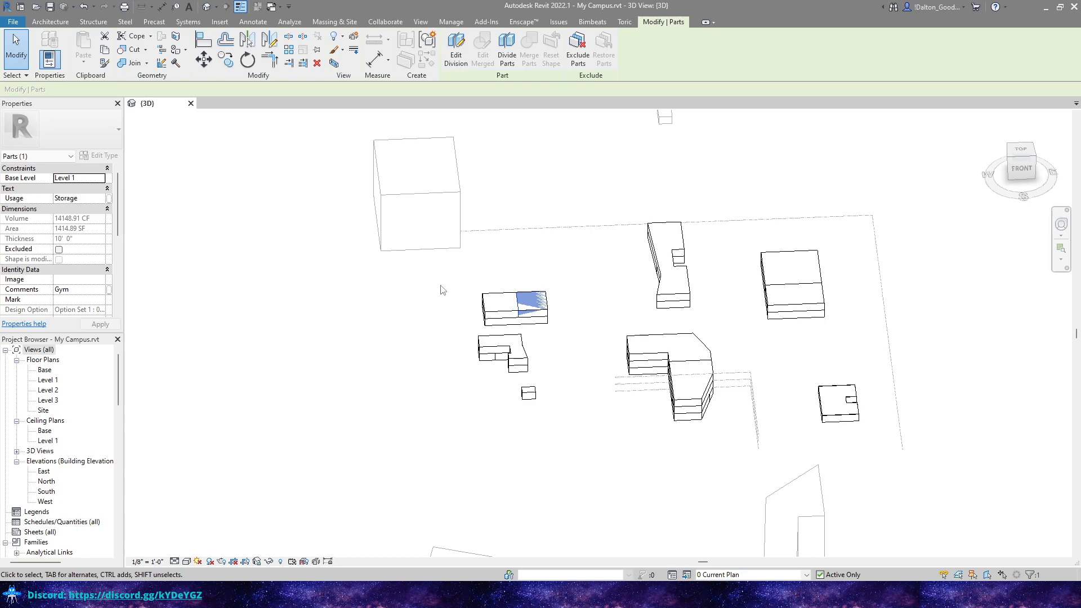
left_click(487, 313)
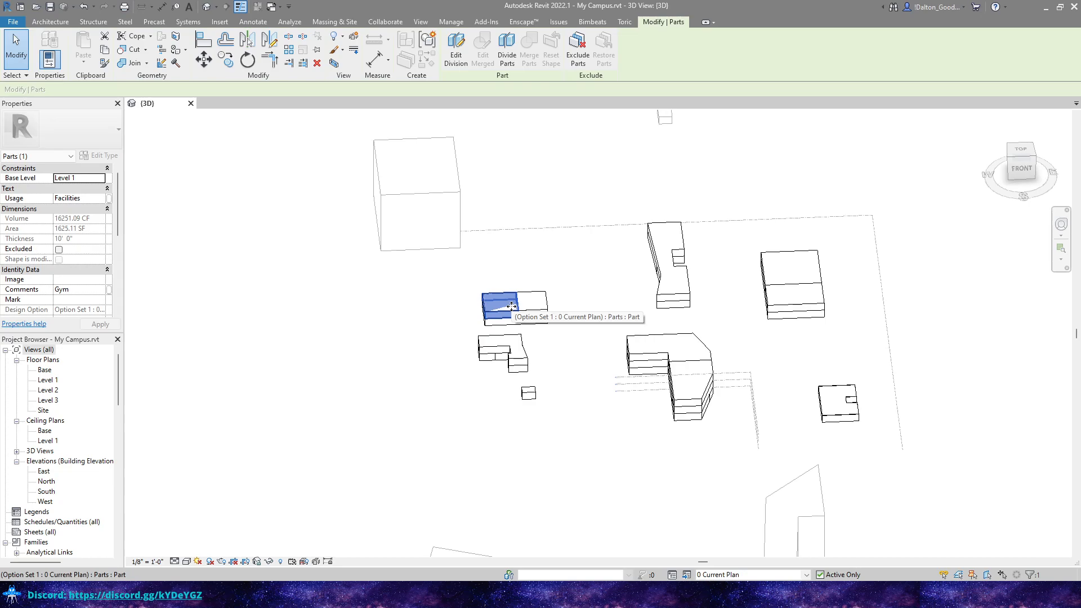
left_click(531, 300)
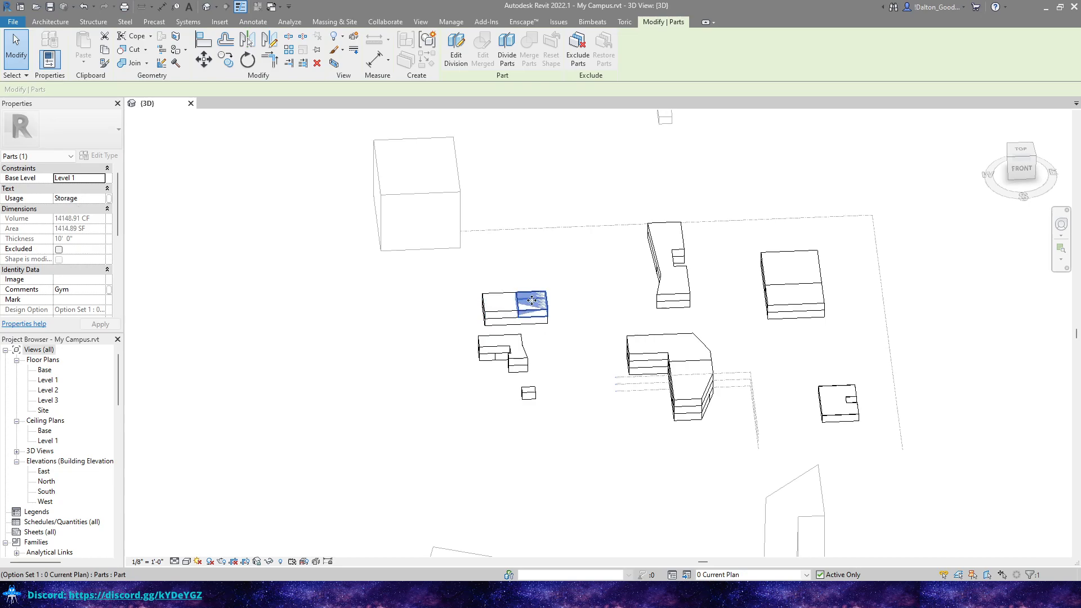
Inspect the part properties of the small L-shaped building's upper floor and of the large rectangular building's rear upper half.
left_click(522, 356)
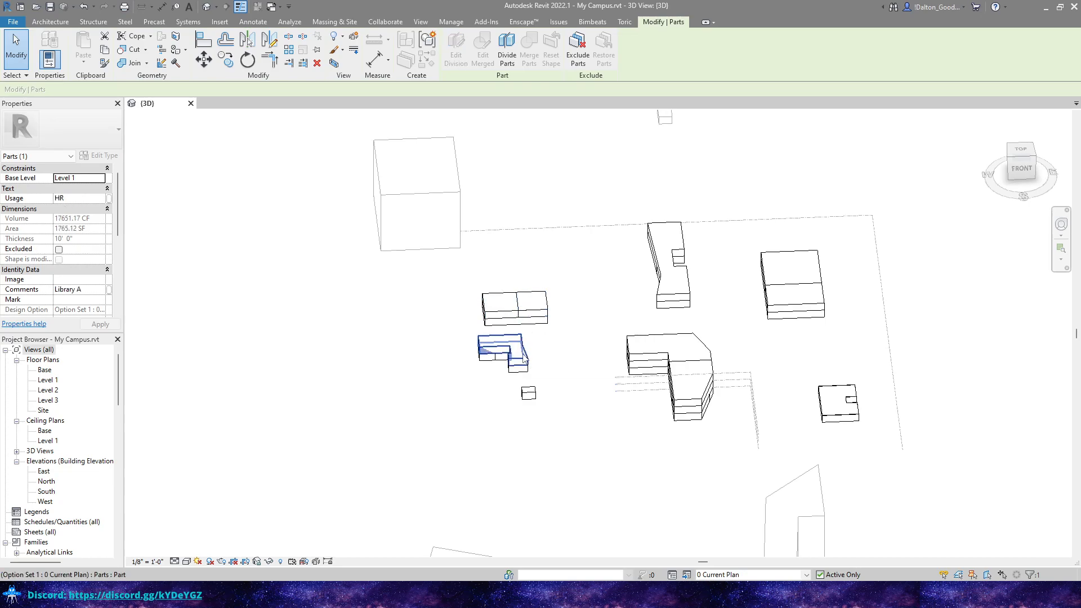
left_click(464, 422)
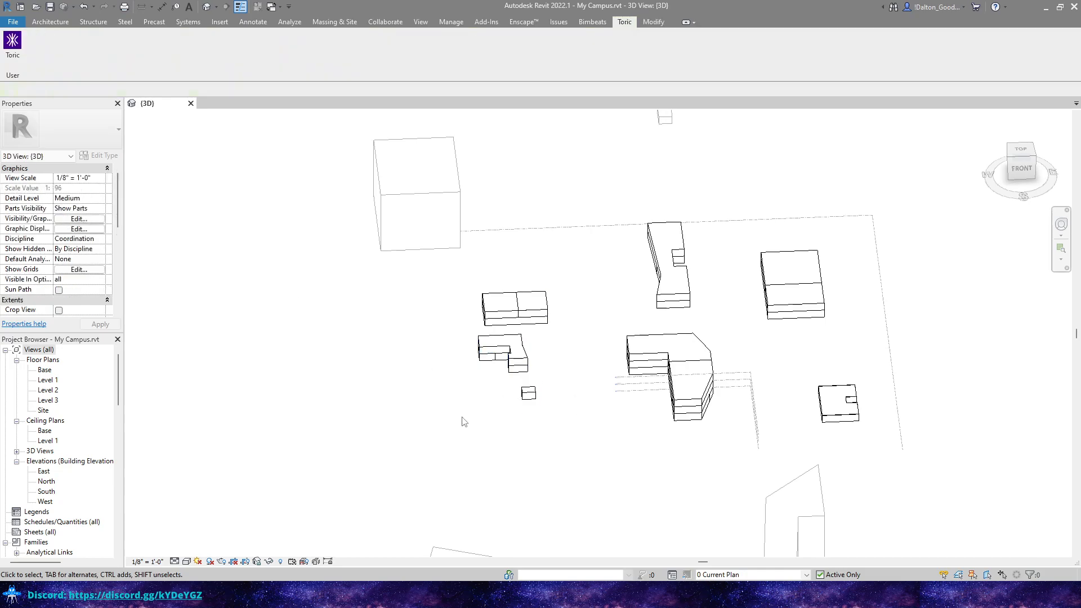
left_click(785, 273)
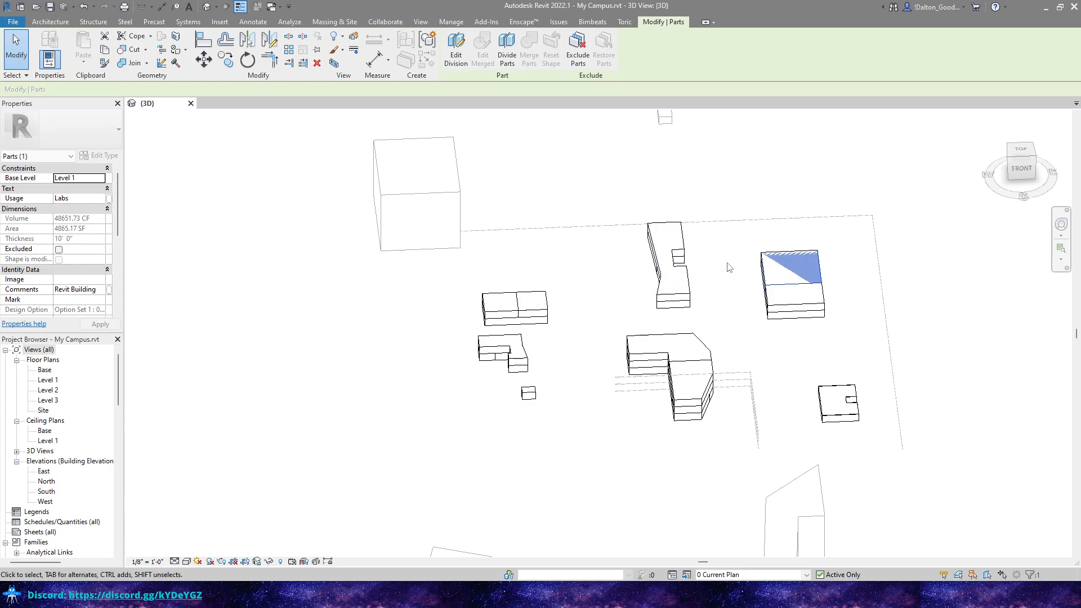
left_click(726, 264)
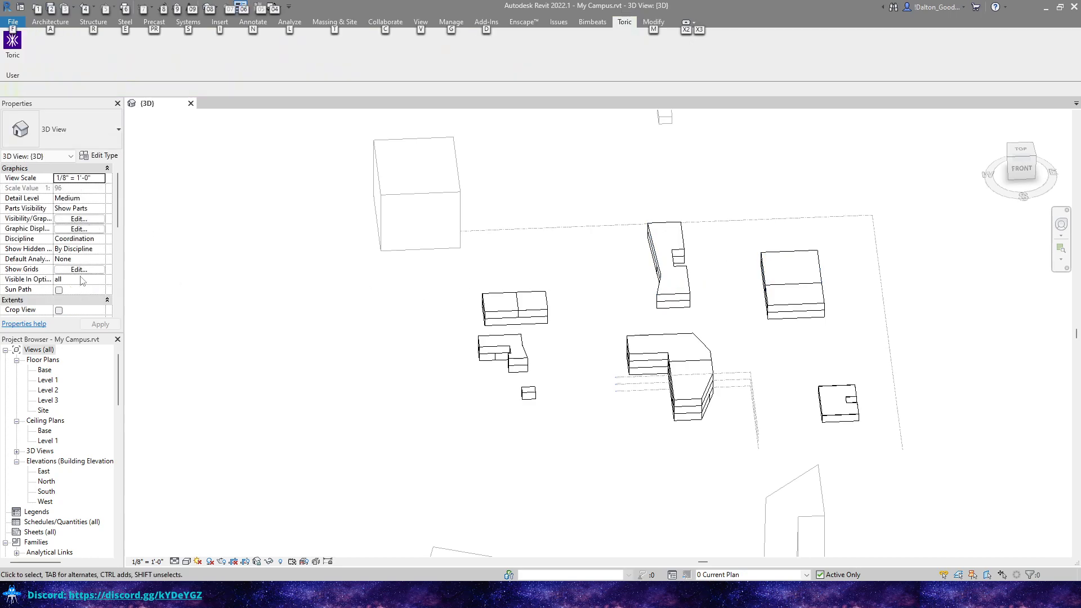
left_click(794, 269)
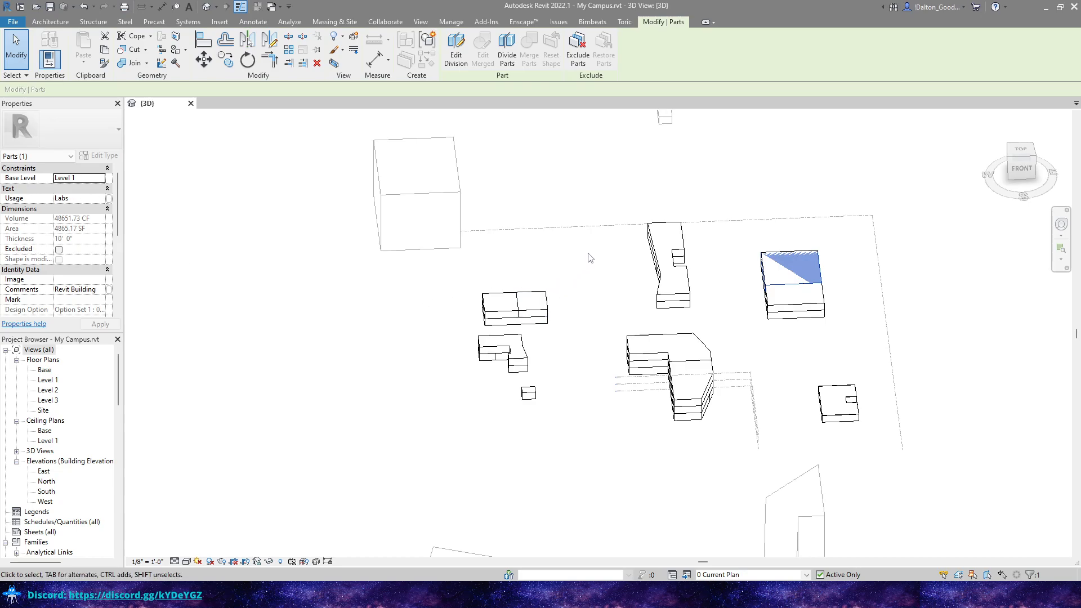
left_click_drag(525, 192, 505, 163)
key("alt")
left_click_drag(614, 246, 550, 229)
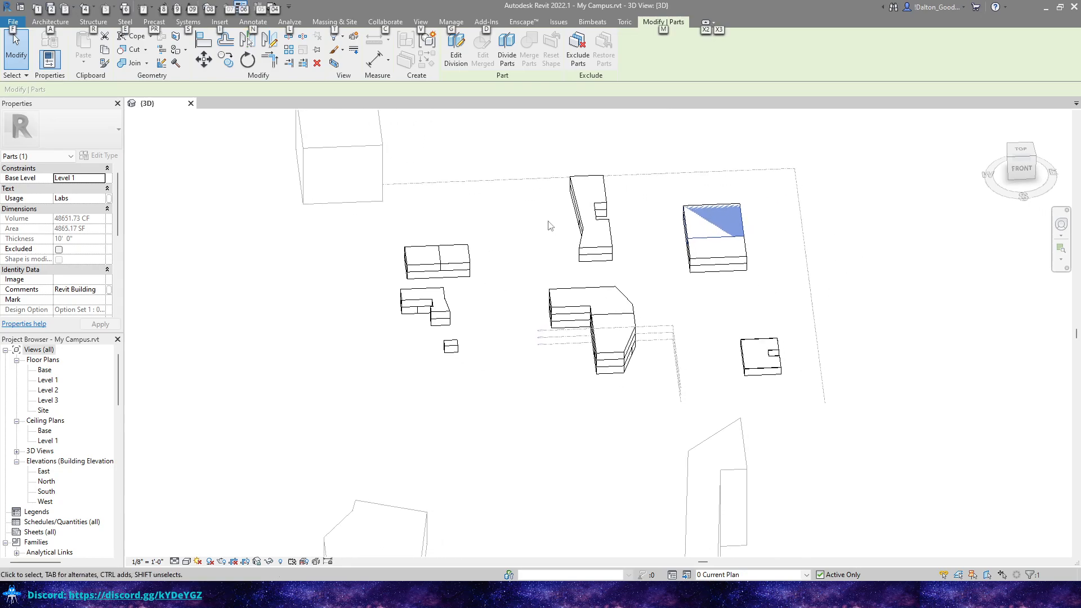
left_click_drag(463, 273, 593, 291)
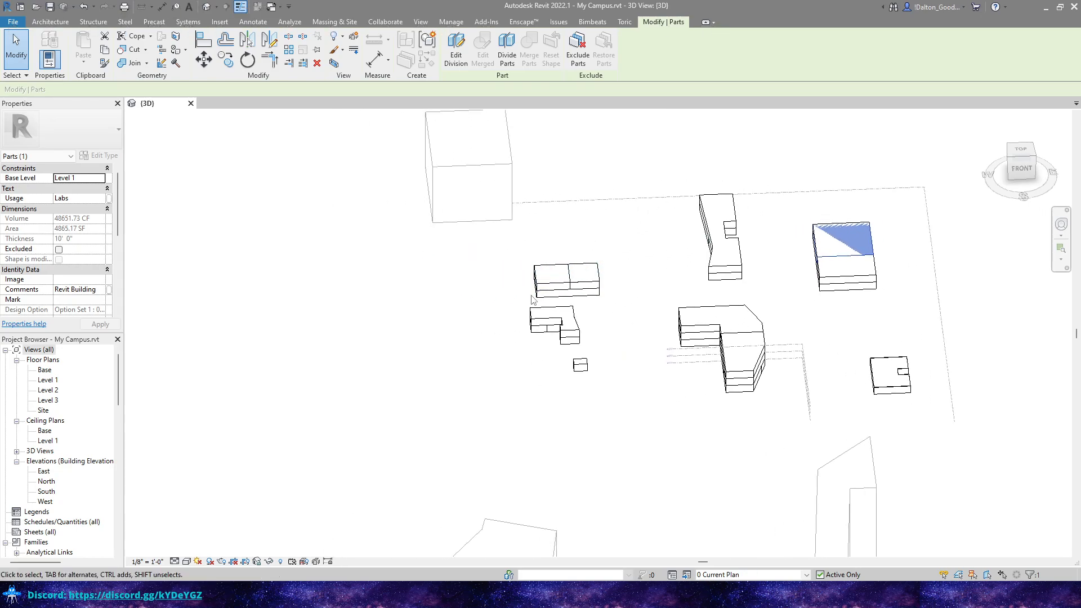
left_click_drag(782, 281, 578, 281)
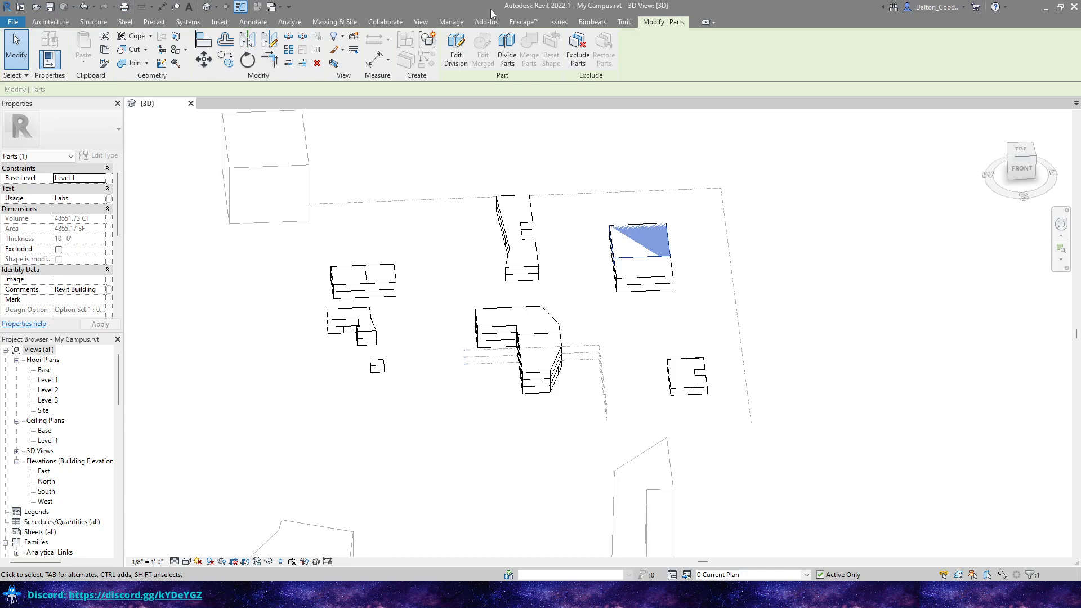
Review the Toric send settings for the Revit model, including the Sub-elements category and the 3D export option, without sending data.
left_click(622, 171)
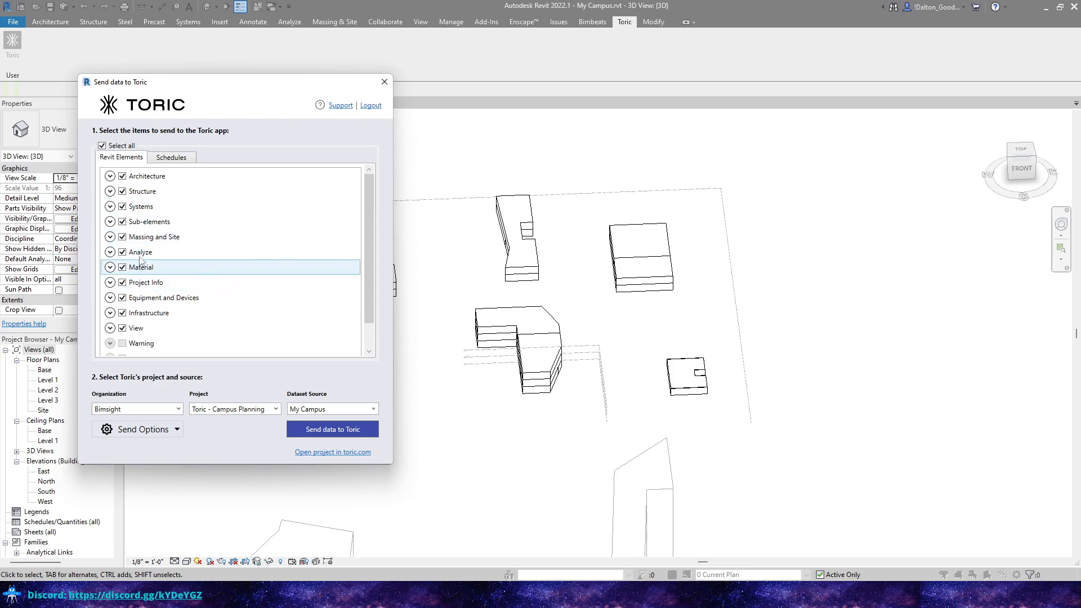
left_click(110, 222)
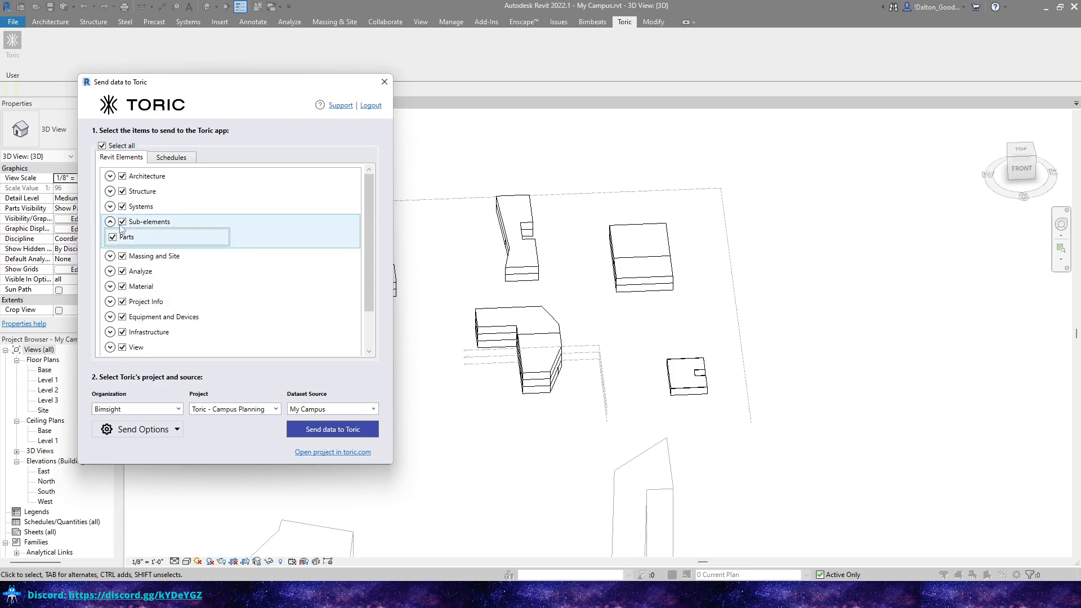
left_click(110, 222)
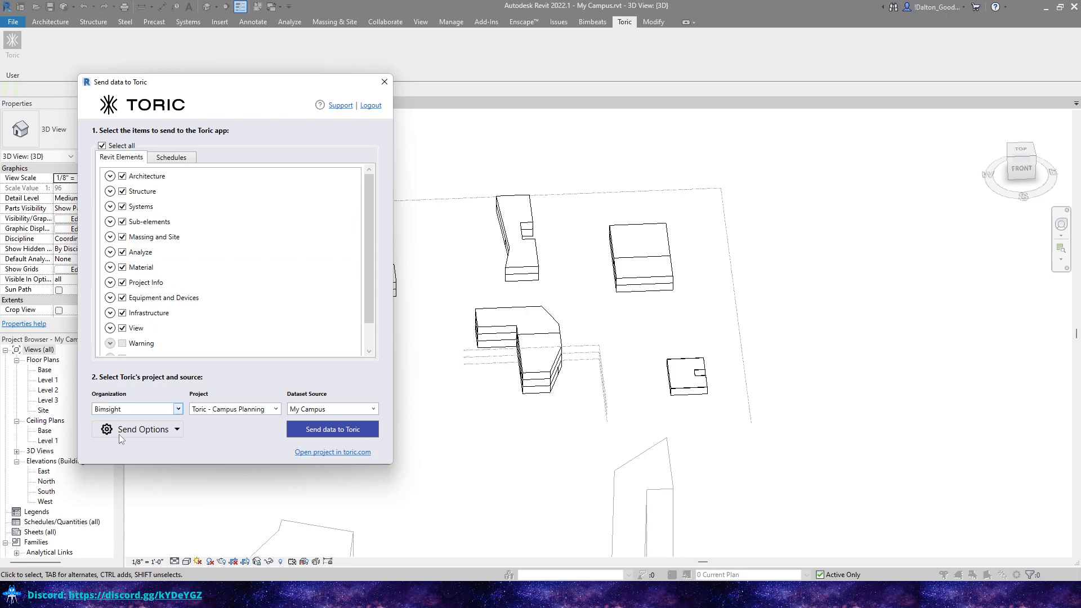
left_click(161, 430)
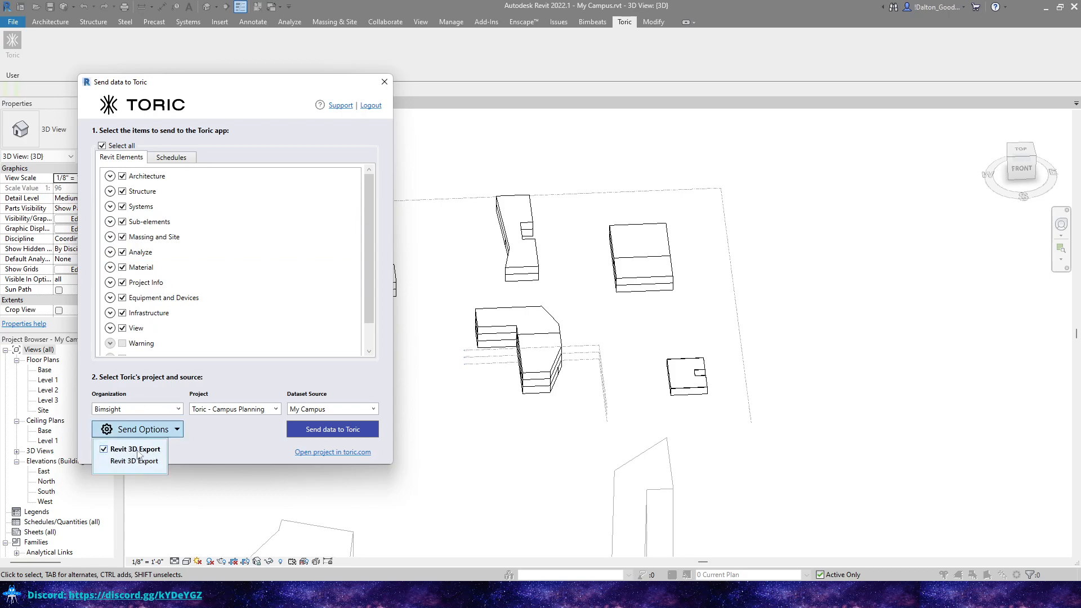
left_click(148, 428)
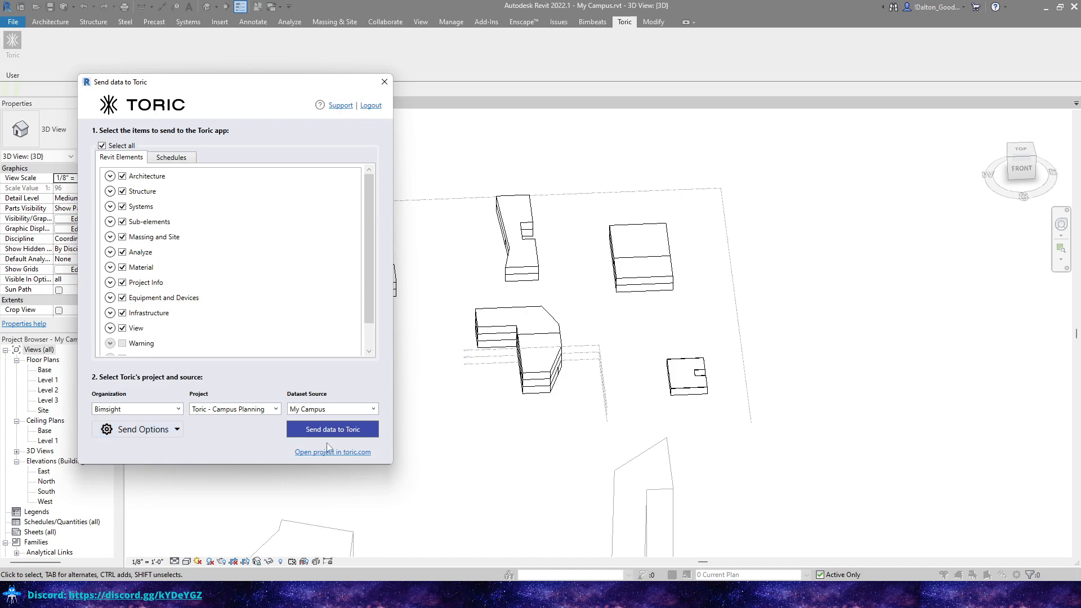
left_click(381, 82)
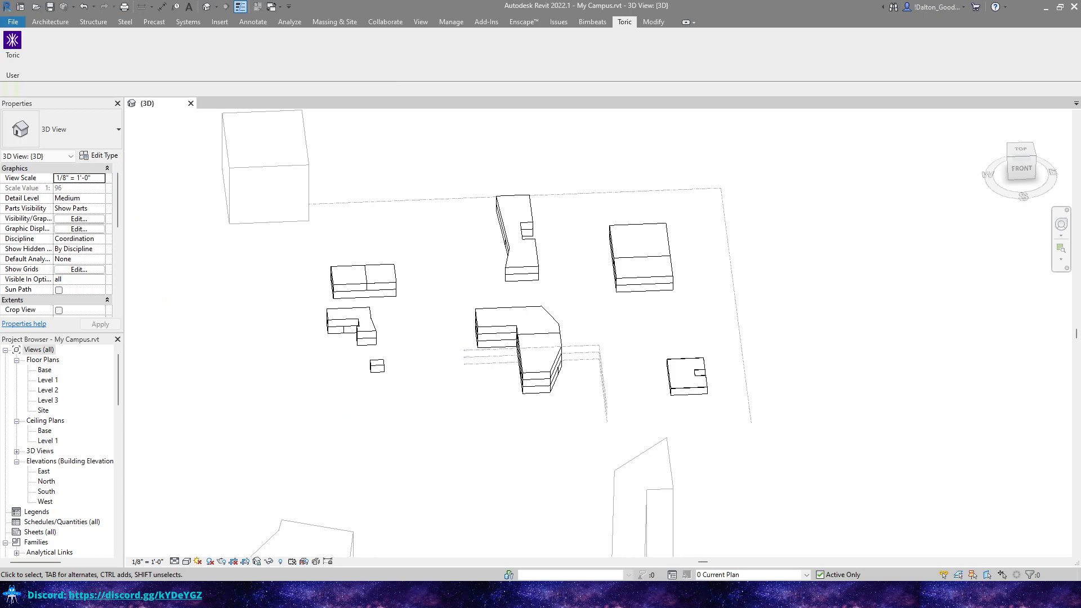
Switch to the Campus Planning project in Toric and review the dashboard's sharing options and shared link.
left_click_drag(1080, 148, 339, 104)
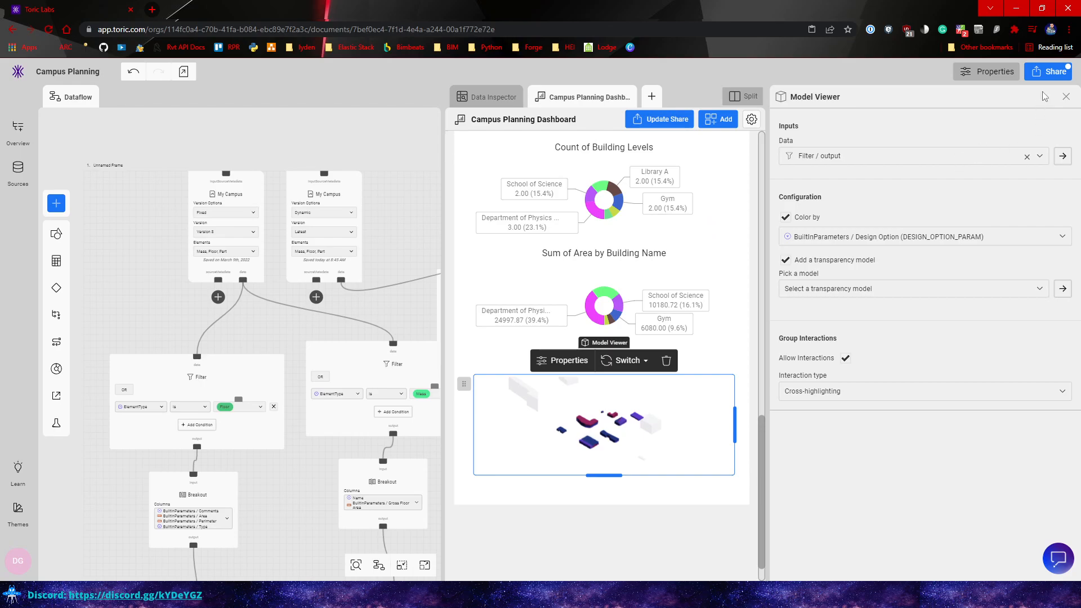
left_click(1048, 72)
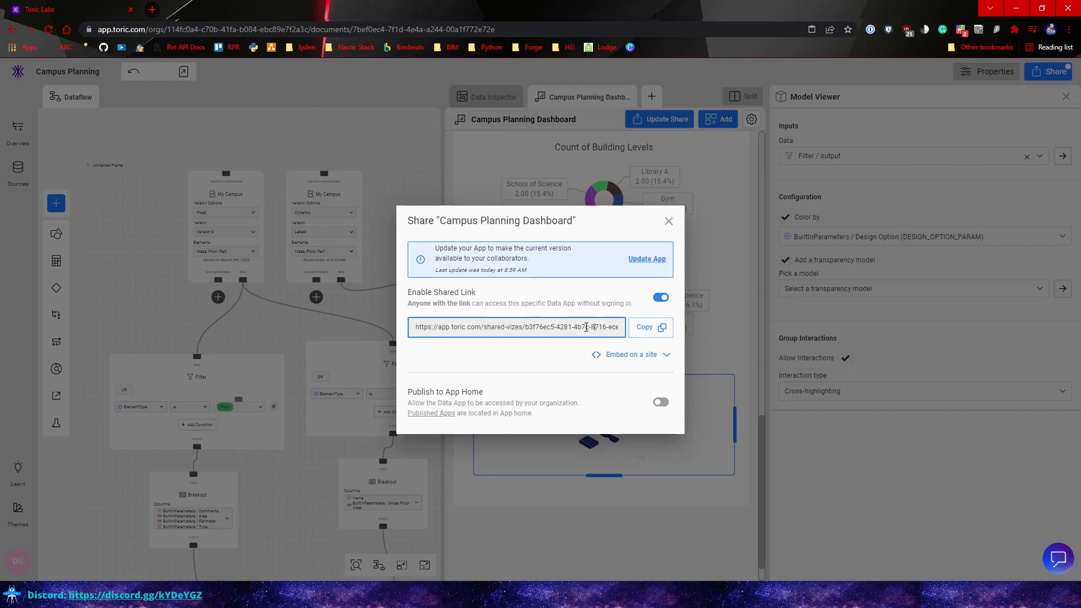
left_click_drag(589, 327, 428, 328)
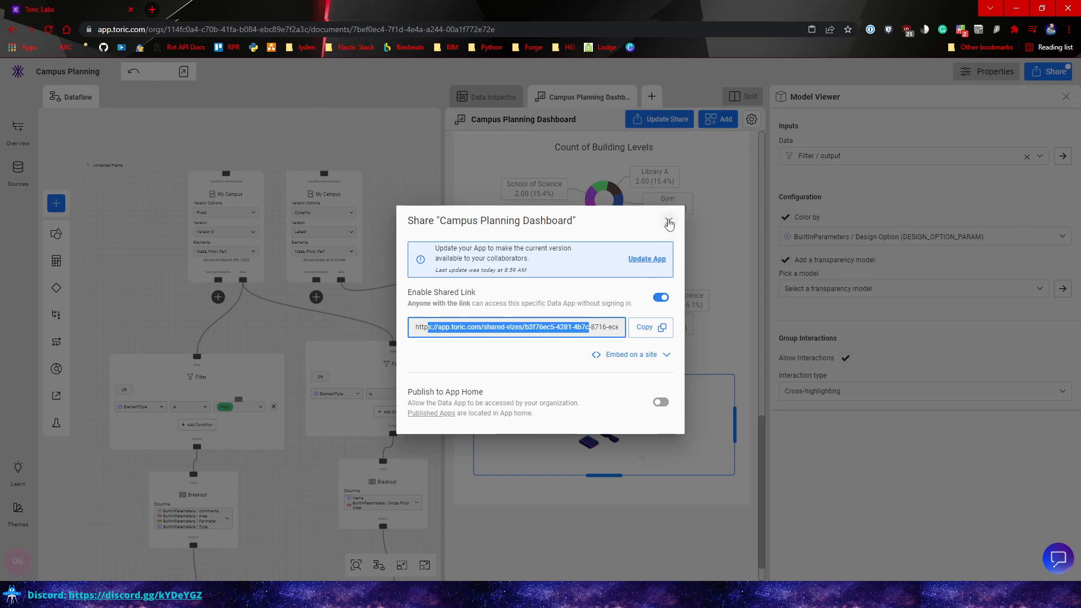
left_click(669, 223)
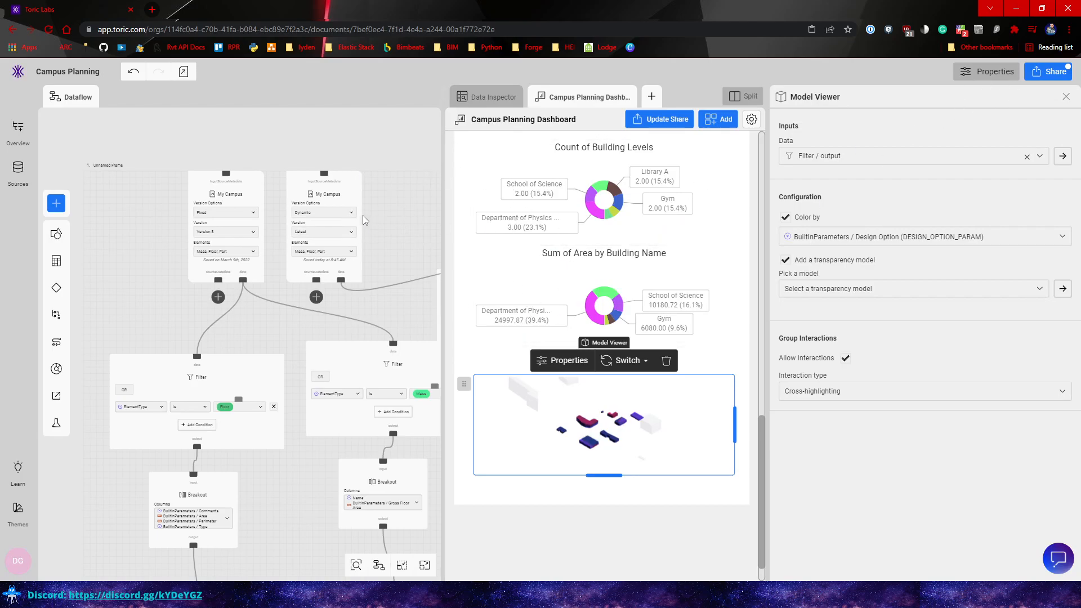
Delete the Floor Filter node connected to the My Campus source that uses the latest version.
left_click_drag(378, 227, 331, 230)
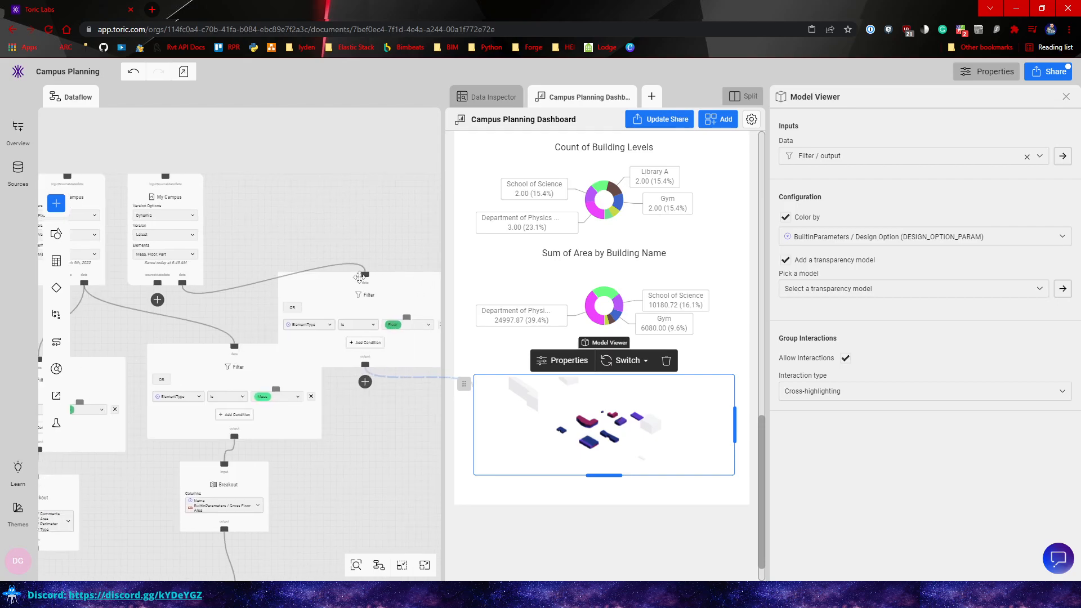
left_click(384, 293)
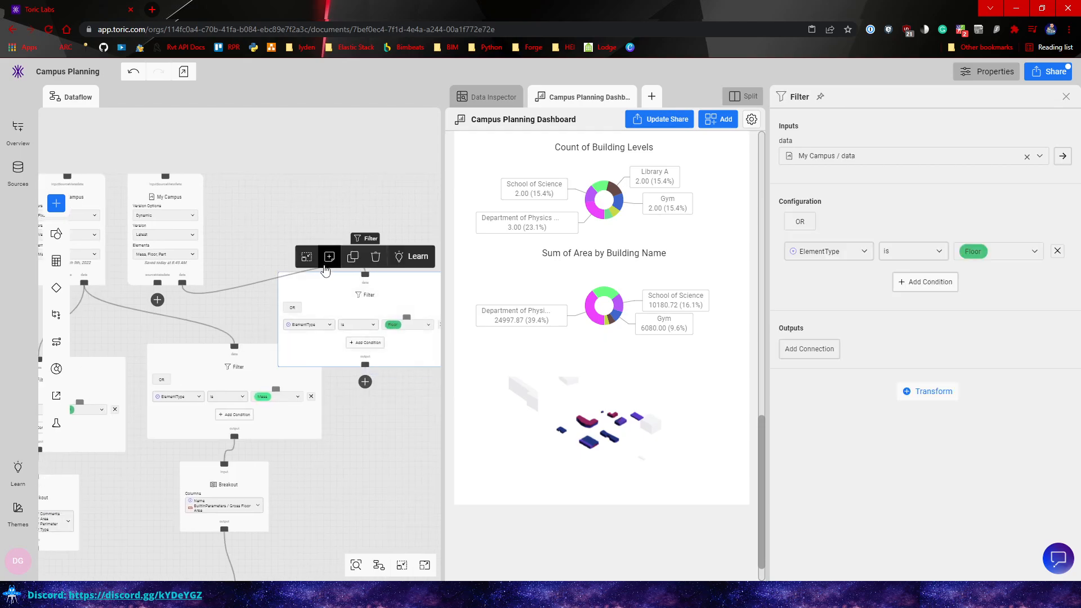
left_click(330, 256)
left_click_drag(243, 234, 351, 253)
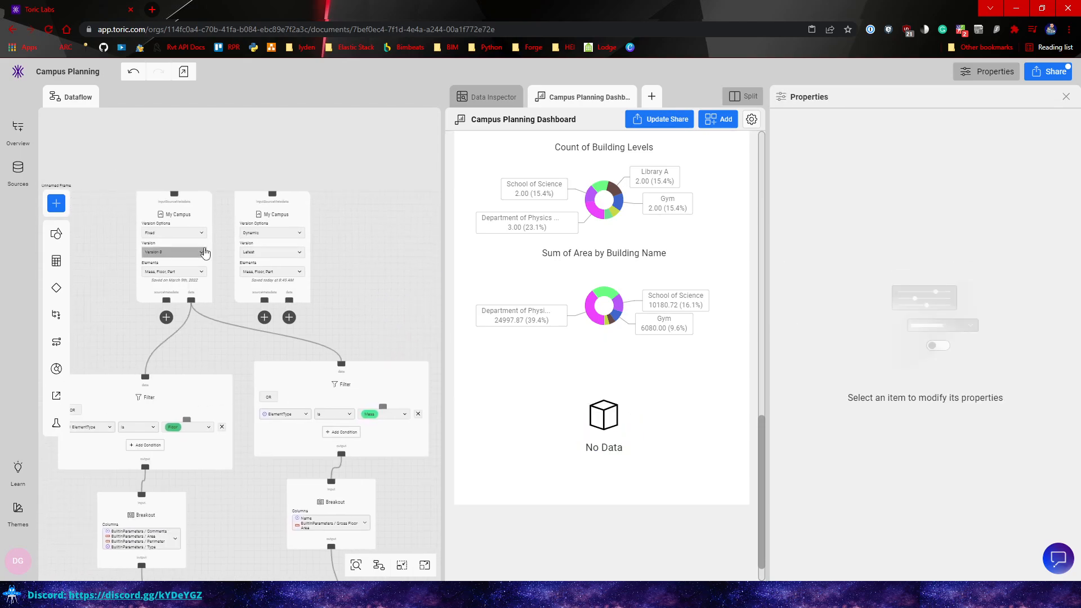
Review the available version choices of the dynamic My Campus source, leaving Latest selected.
left_click_drag(203, 149, 203, 248)
scroll(203, 248, "down", 1)
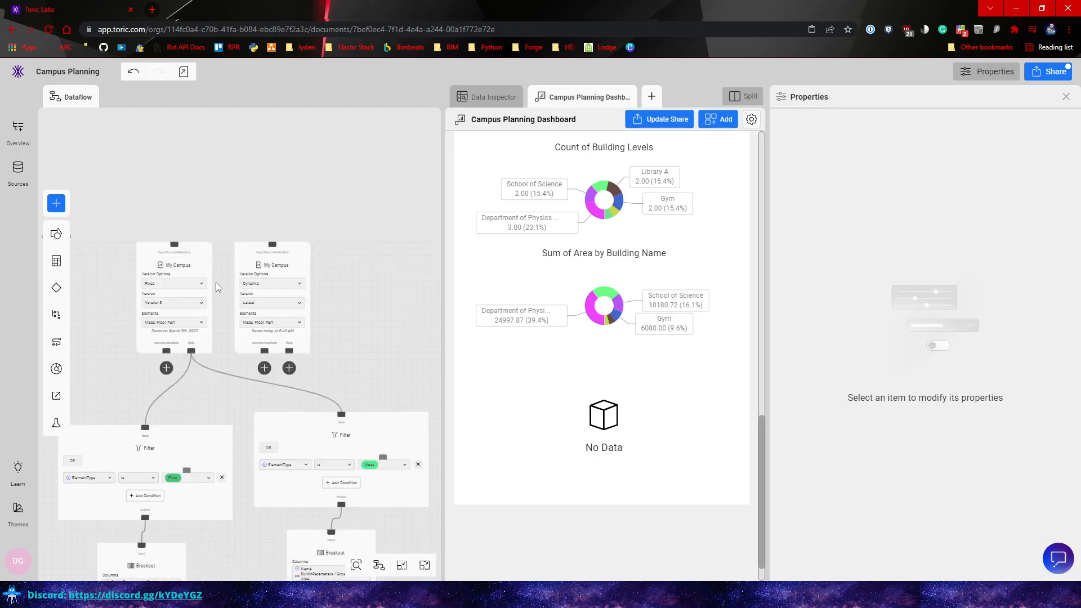
scroll(217, 287, "up", 5)
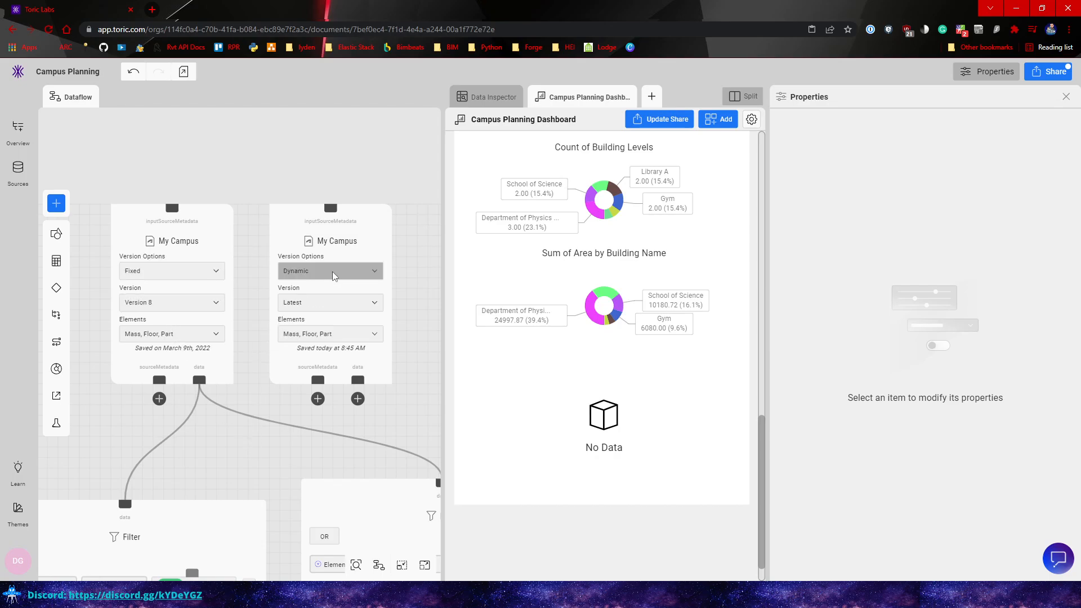
left_click(334, 309)
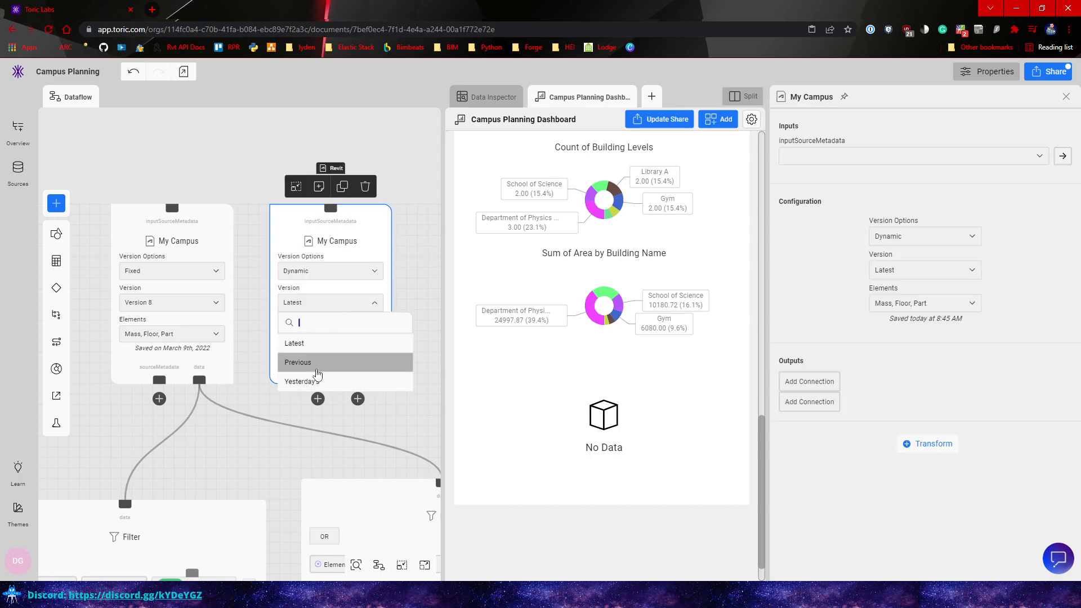
left_click(415, 265)
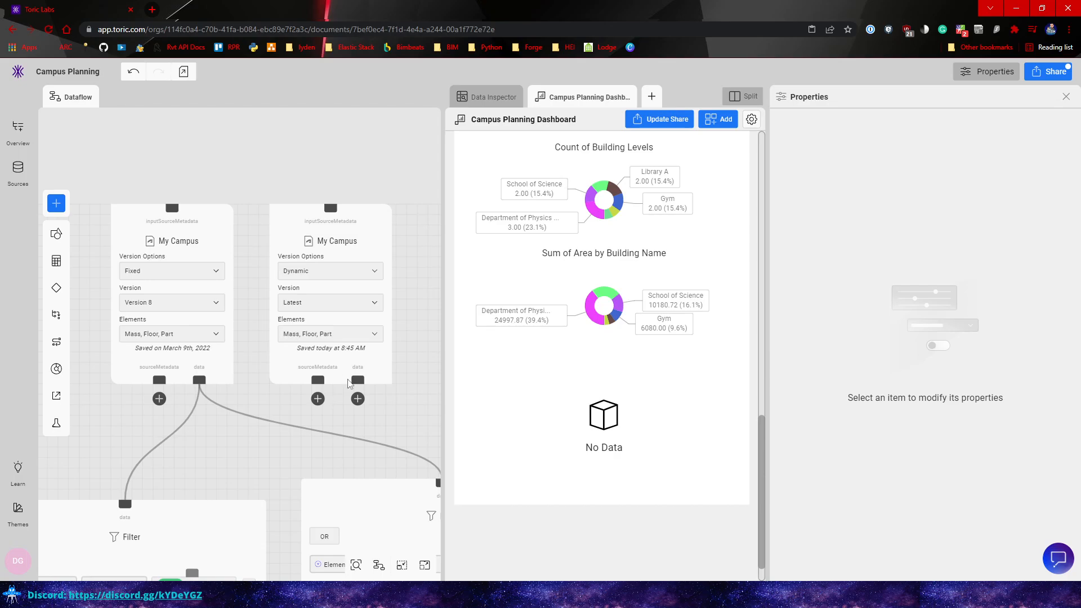
Review the element types selected in the fixed My Campus source and the transforms available for its metadata output.
left_click(175, 337)
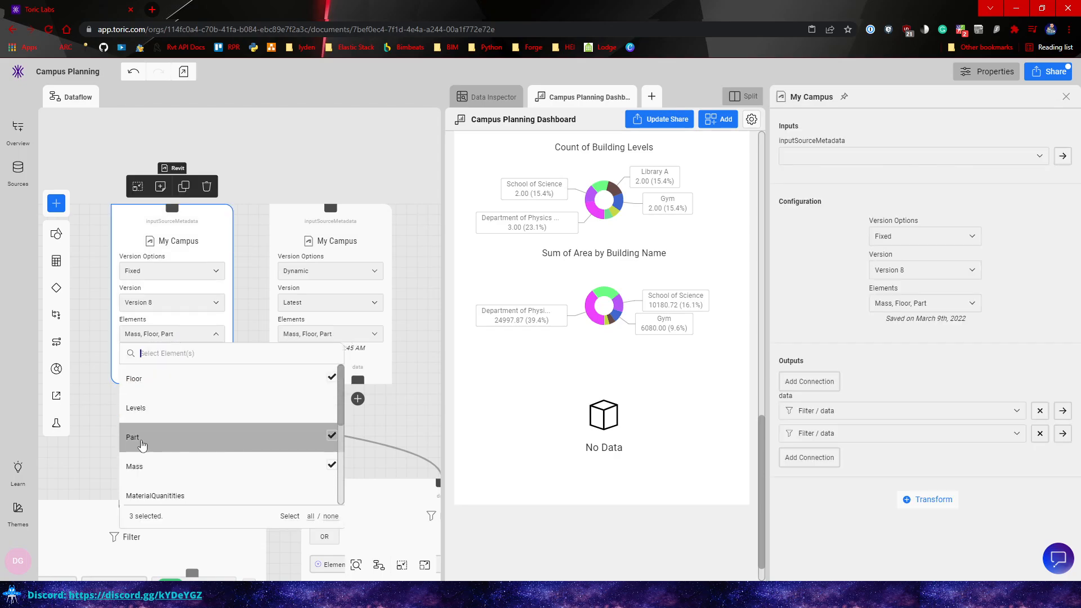
left_click(95, 459)
left_click(160, 398)
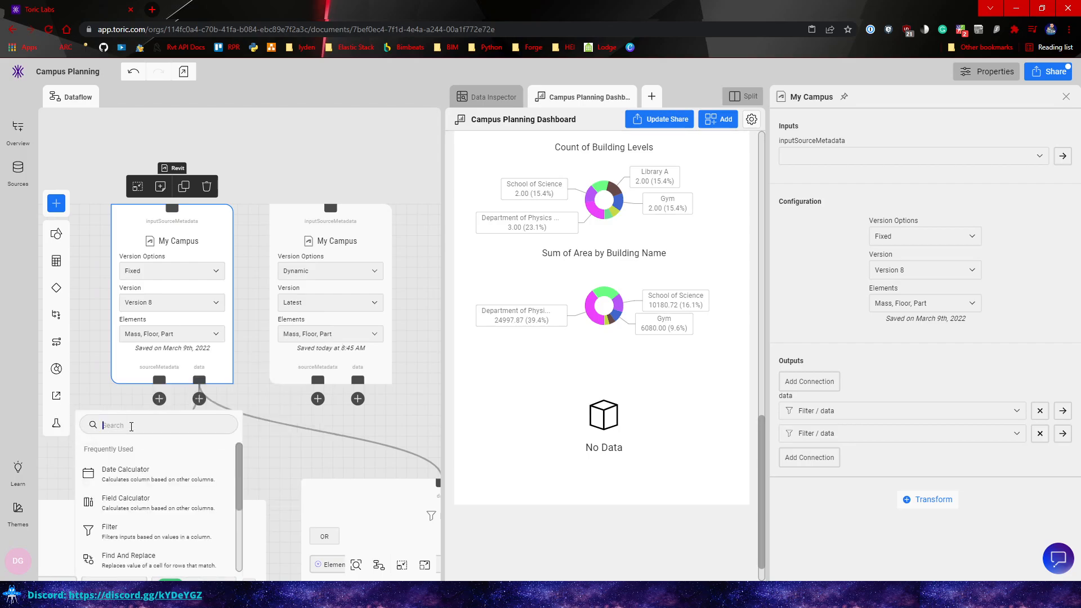
left_click(284, 425)
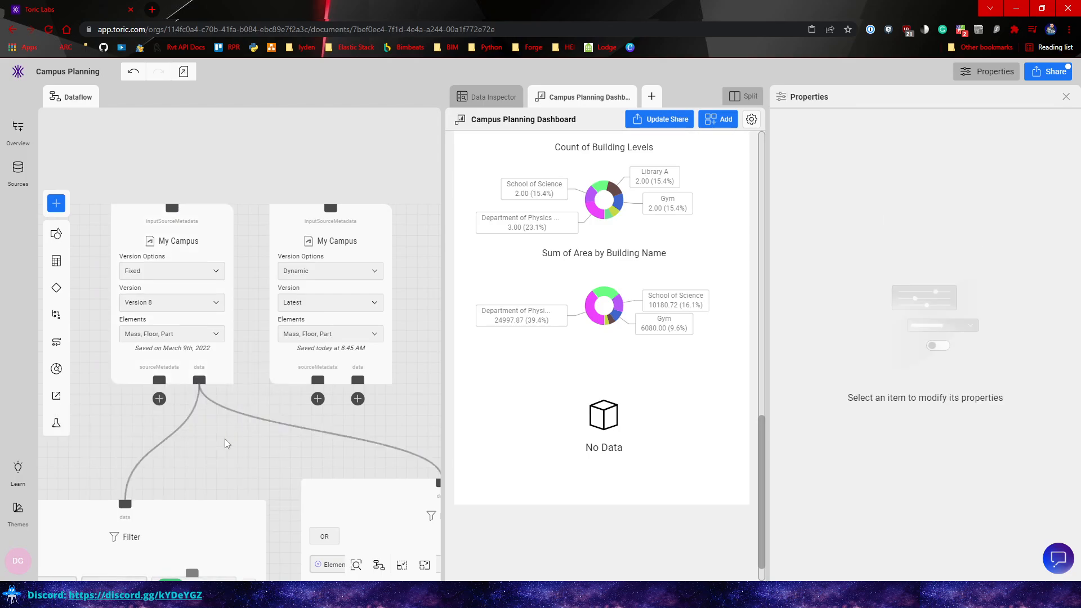
Examine the filter, breakout and column nodes below the sources and the dashboard's charts and tables up to its title.
left_click_drag(229, 442, 233, 325)
scroll(236, 329, "down", 3)
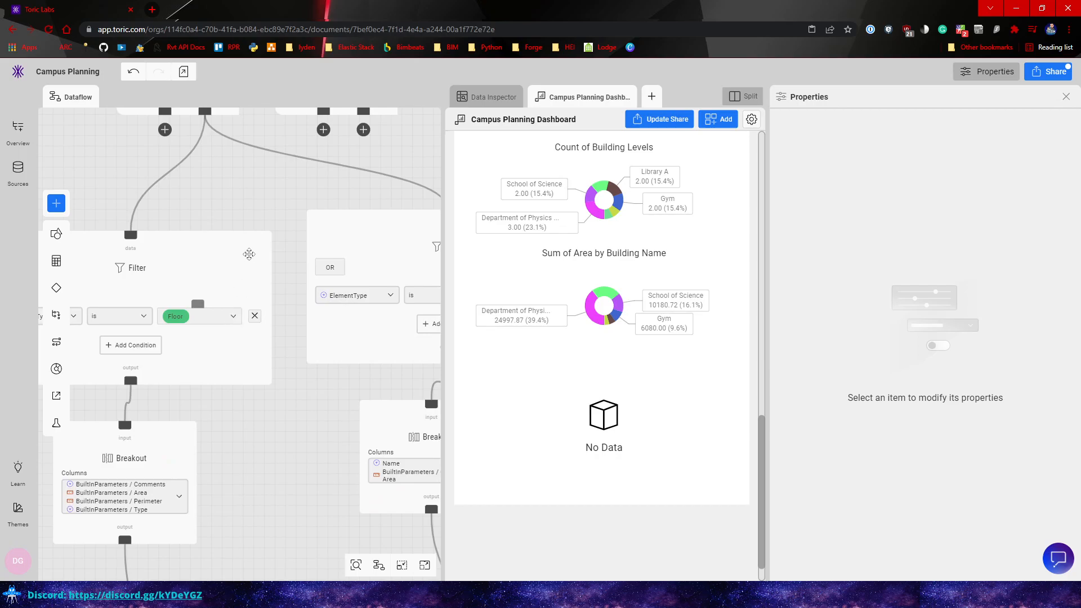
scroll(280, 211, "down", 5)
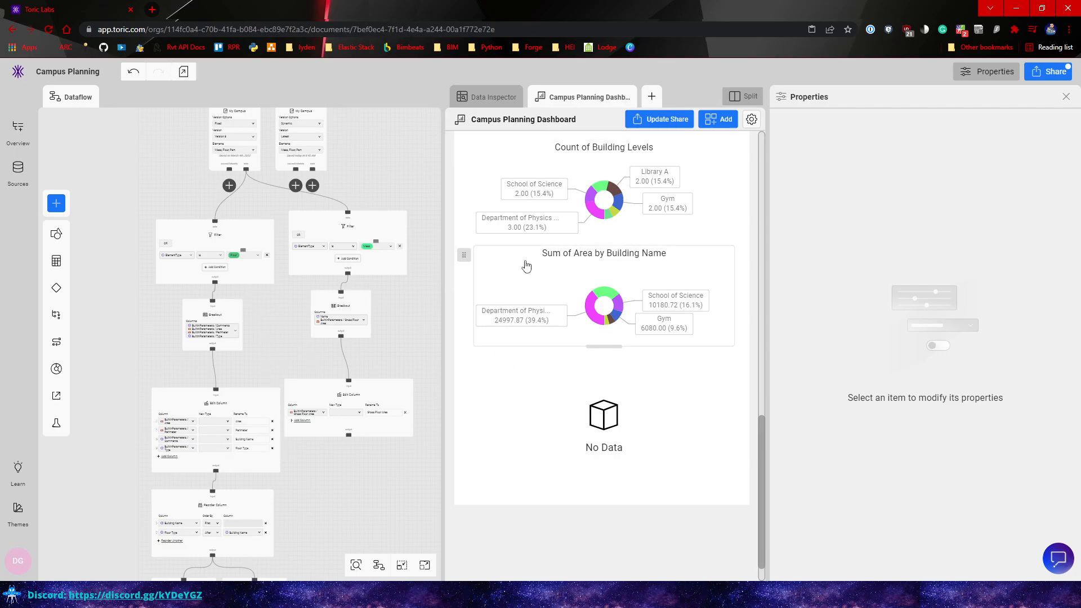
scroll(586, 287, "up", 3)
scroll(585, 297, "up", 3)
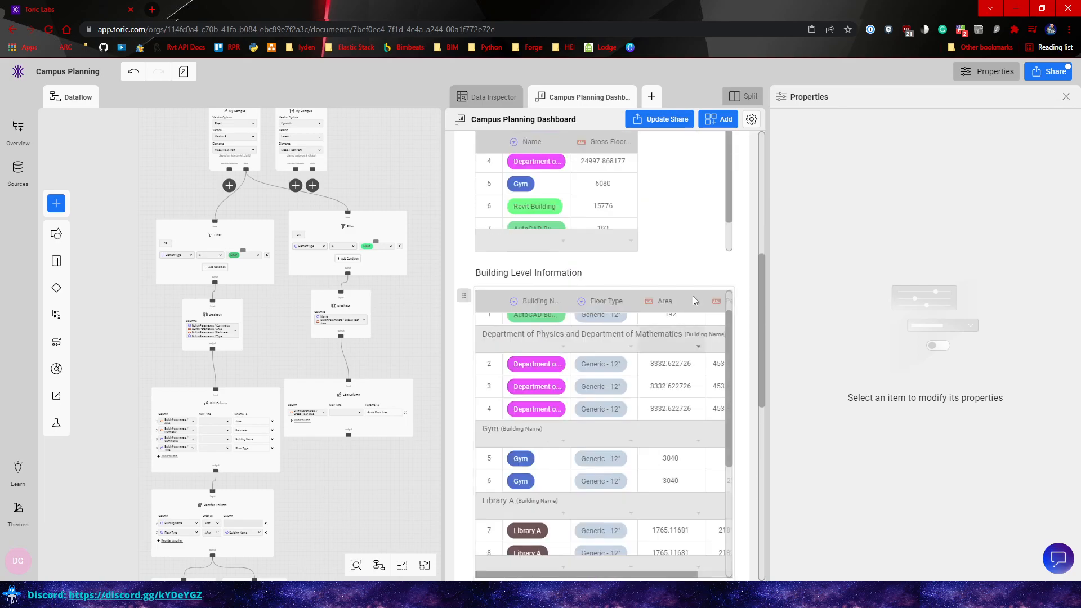
scroll(743, 232, "up", 4)
scroll(744, 231, "up", 2)
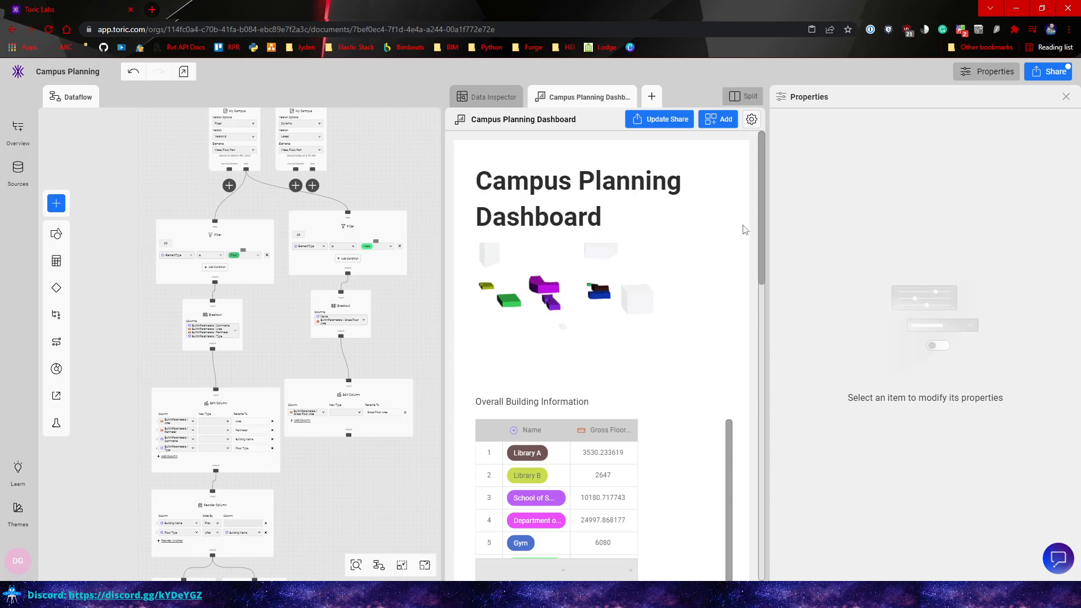
Inspect the Floor filter's condition and how its output feeds the model viewer beneath the dashboard title.
left_click(229, 232)
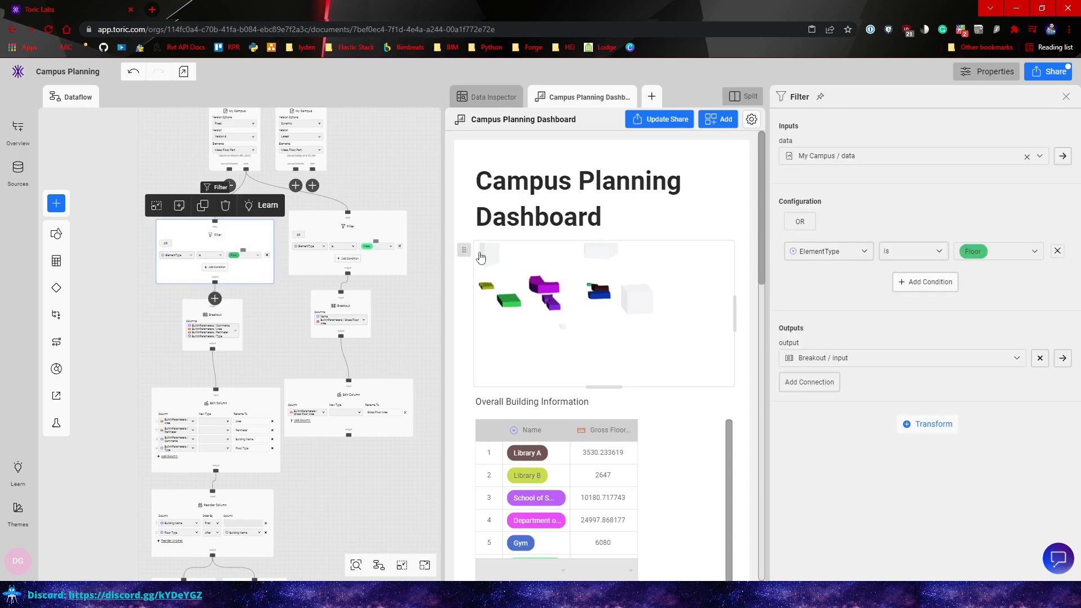
left_click(464, 249)
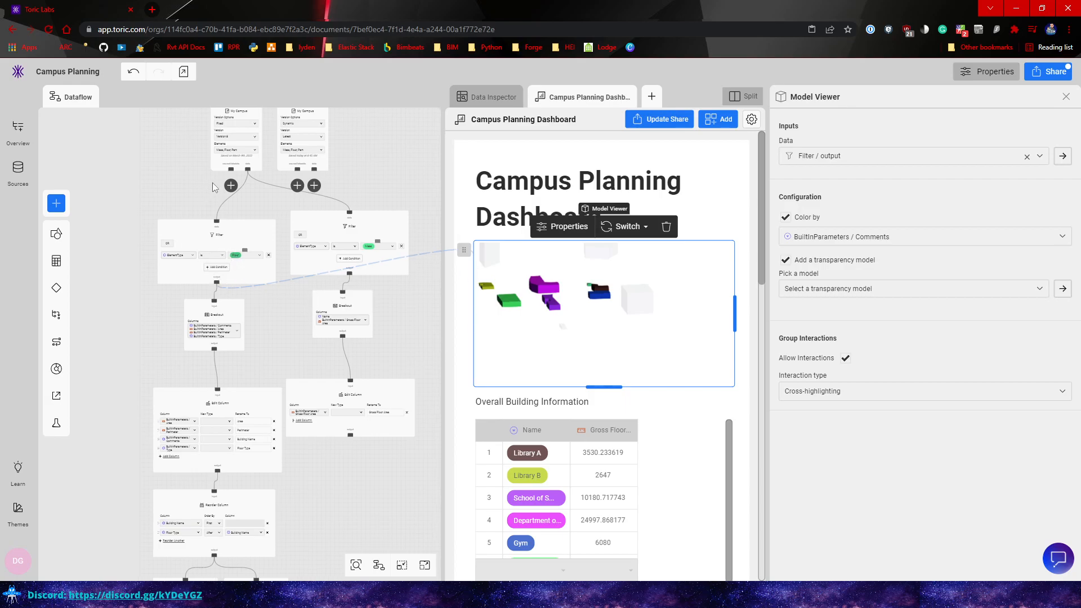
scroll(207, 186, "up", 3)
scroll(249, 197, "down", 3)
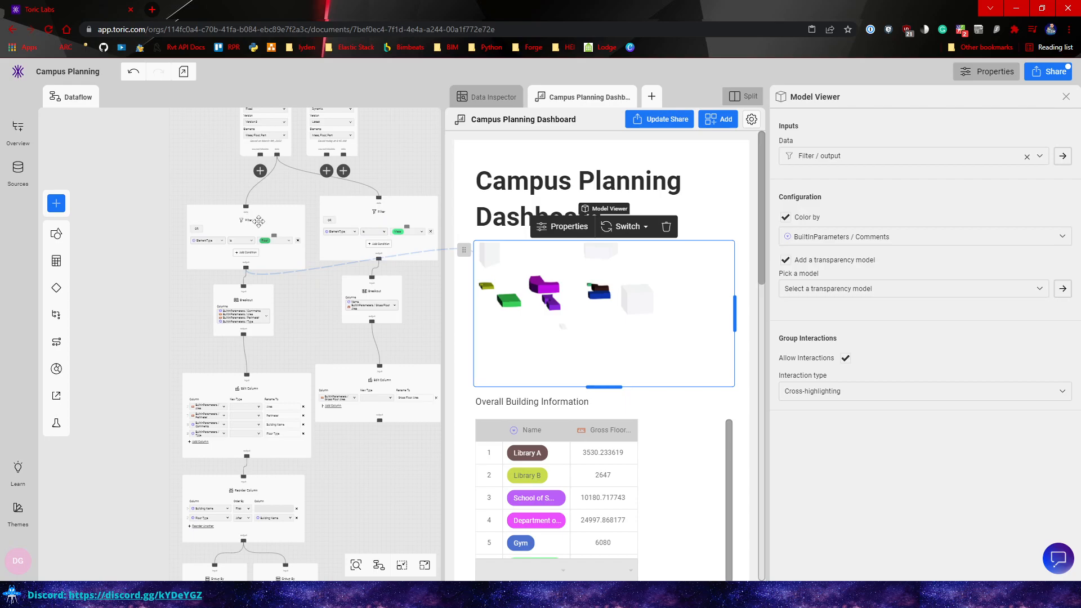
scroll(259, 219, "up", 5)
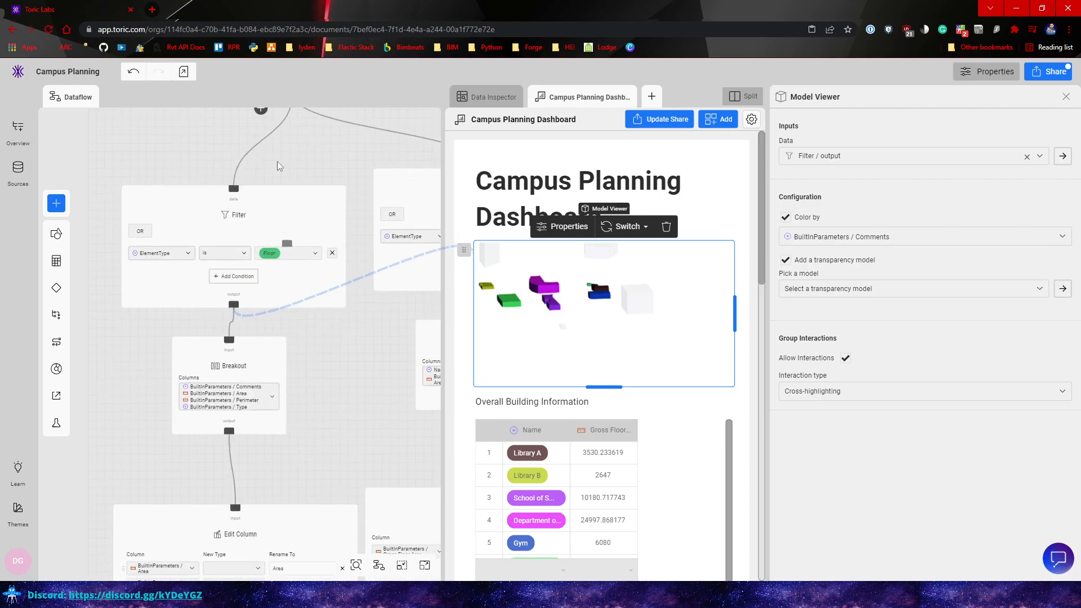
left_click_drag(277, 162, 258, 196)
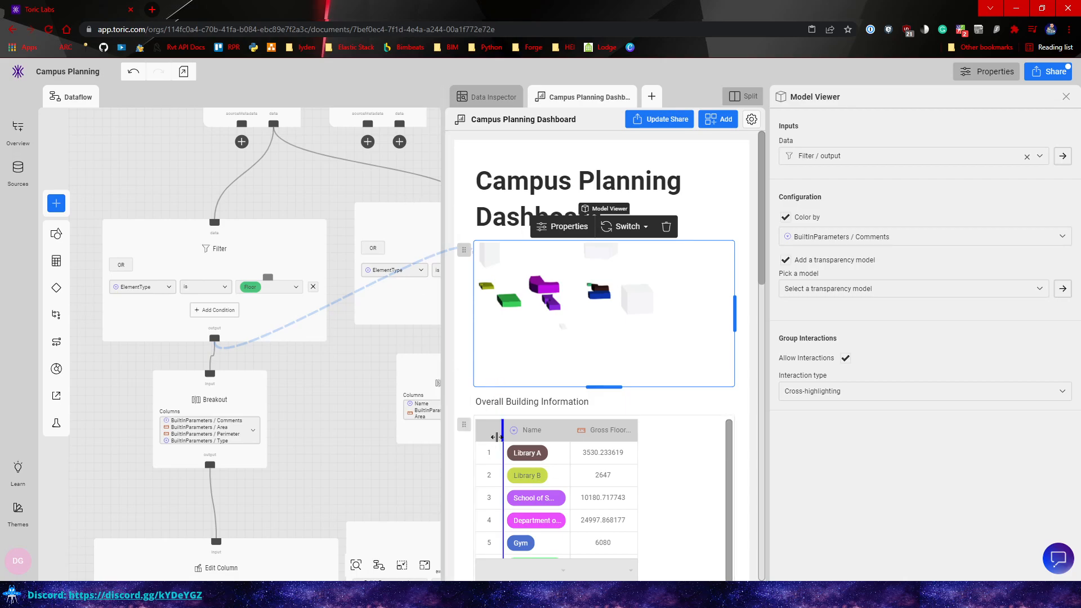
Turn the upper model viewer's Color by option off and back on to compare the building coloring.
left_click(467, 422)
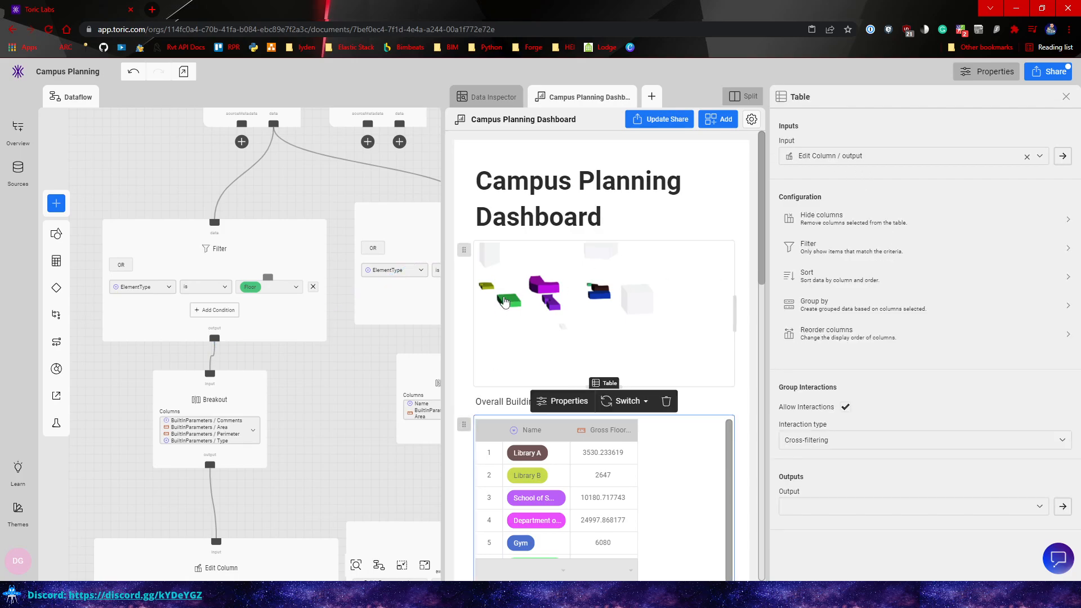
left_click(467, 251)
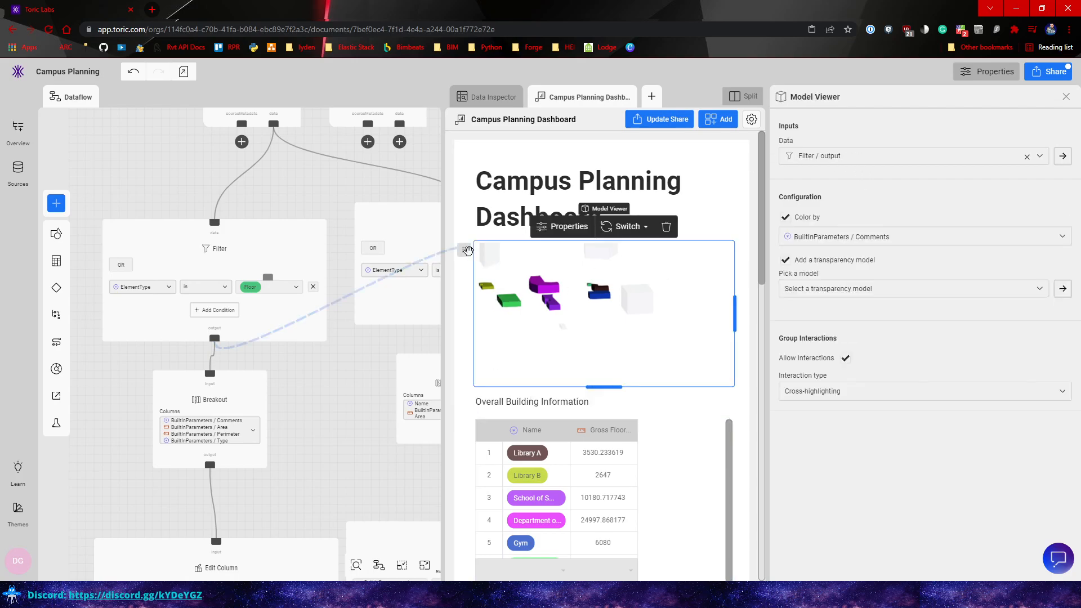
left_click(786, 217)
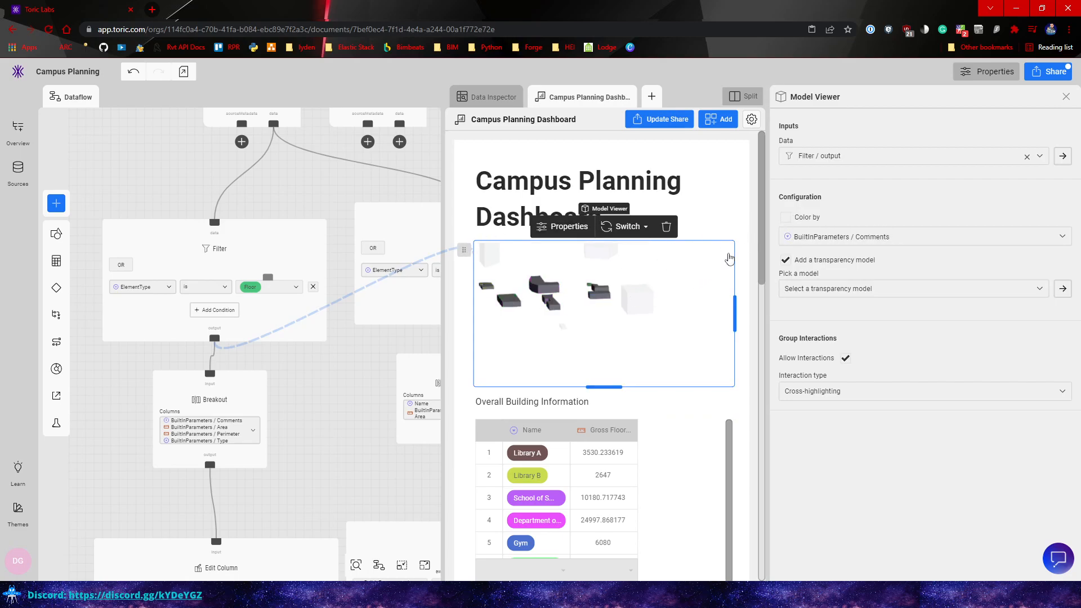
left_click(786, 220)
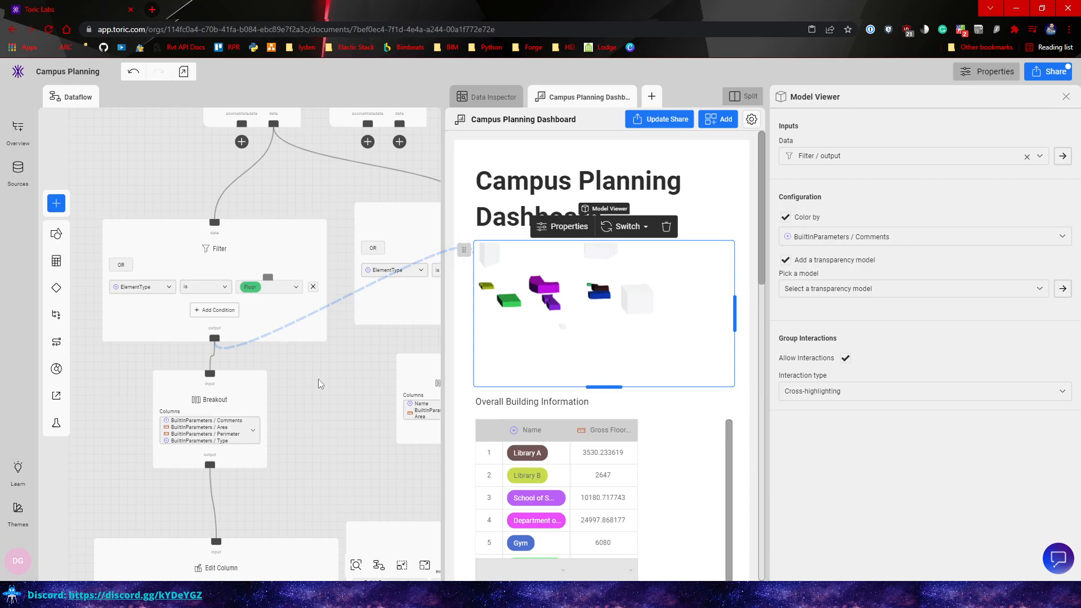
Trace the Overall Building Information table's input back to the Edit Column node that renames Gross Floor Area.
left_click(320, 400)
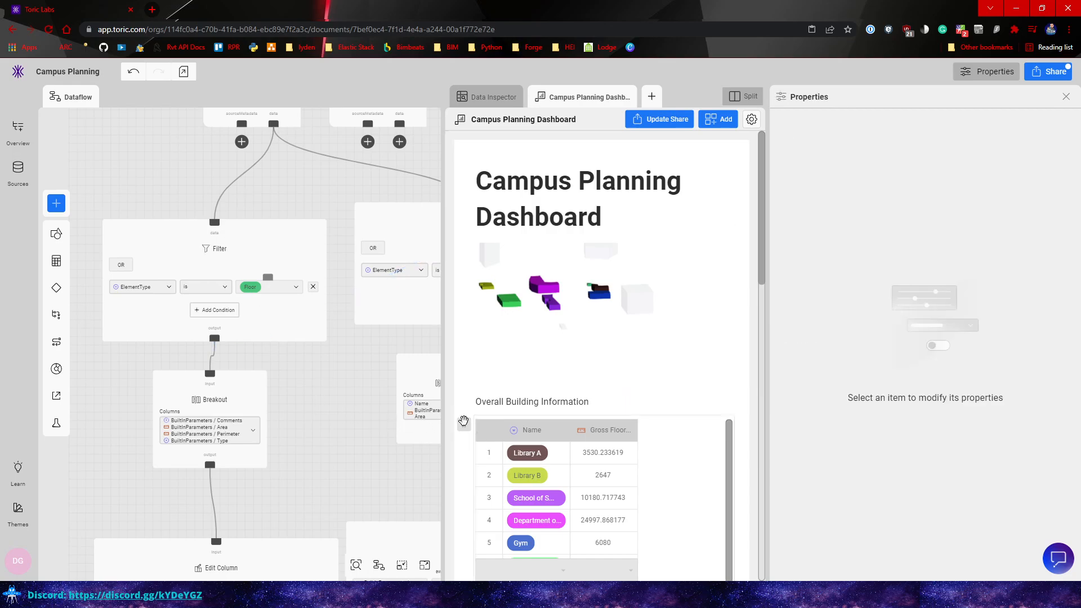
left_click(463, 421)
left_click_drag(345, 449, 268, 359)
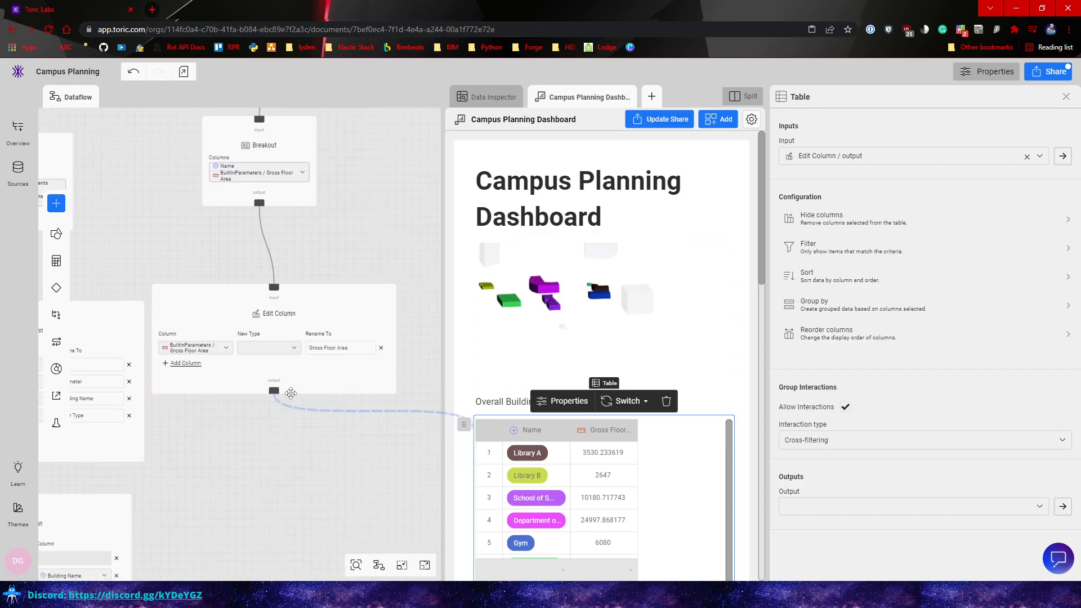
Examine the Mass filter, Breakout and Edit Column nodes that supply building names and gross floor areas to the Overall Building Information table.
left_click_drag(273, 467, 335, 375)
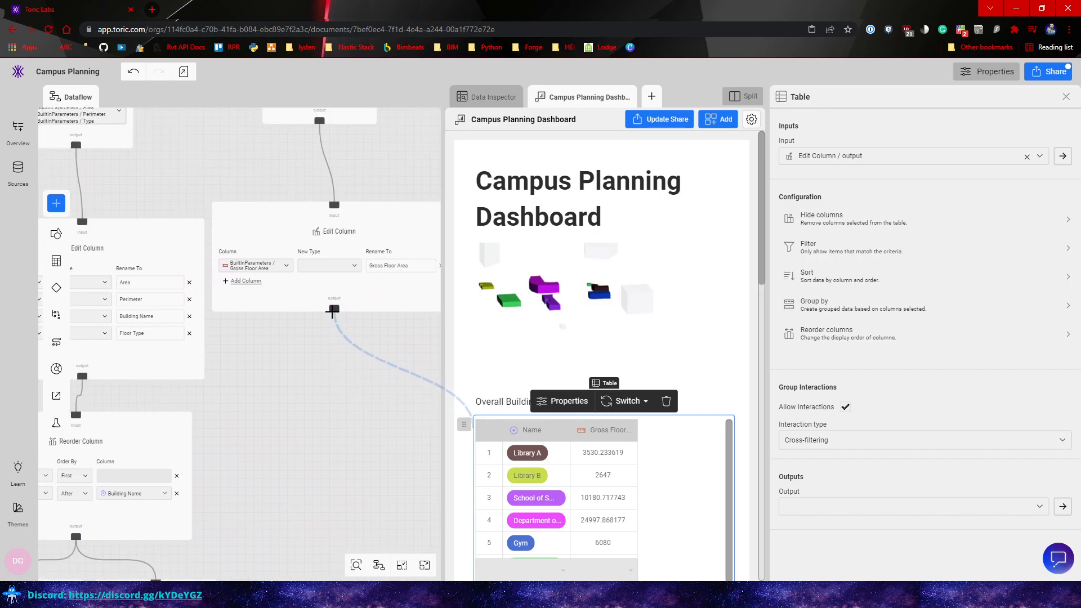
left_click_drag(368, 142, 313, 364)
left_click_drag(367, 321, 364, 347)
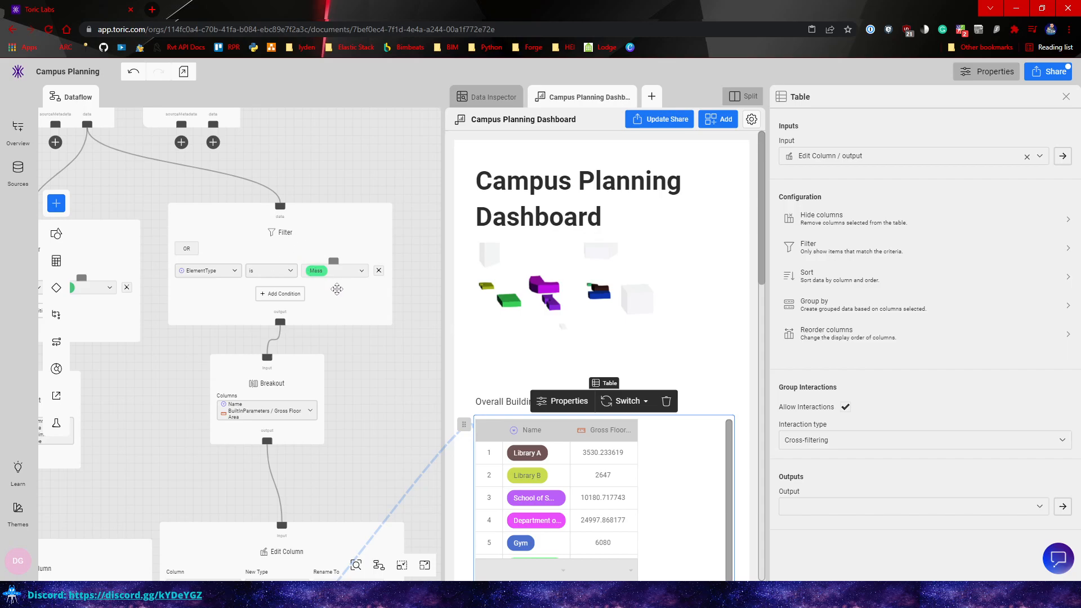
left_click_drag(372, 446, 363, 346)
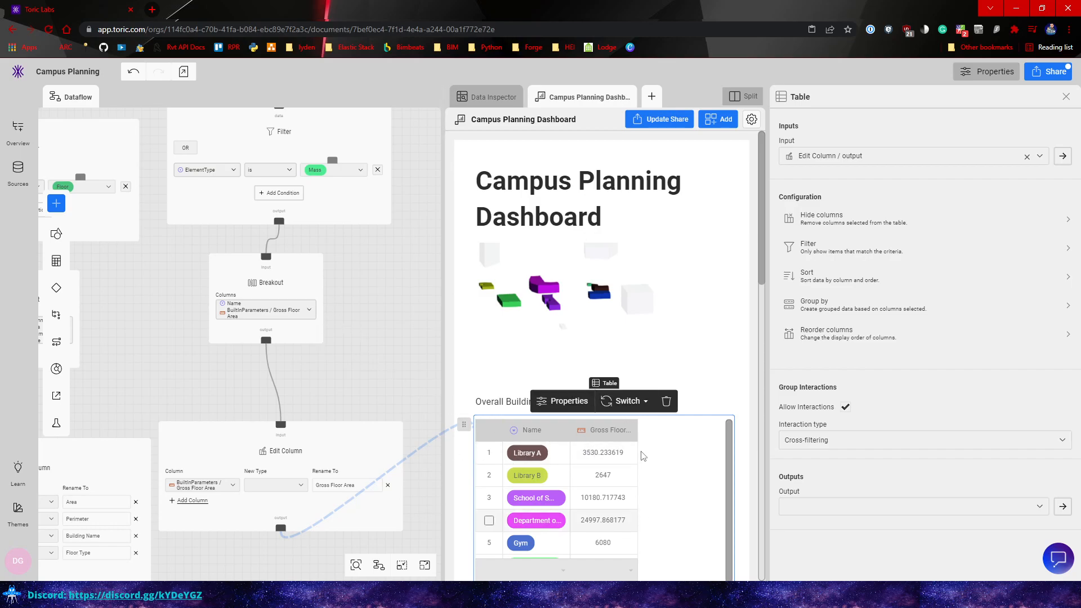
scroll(253, 416, "down", 2)
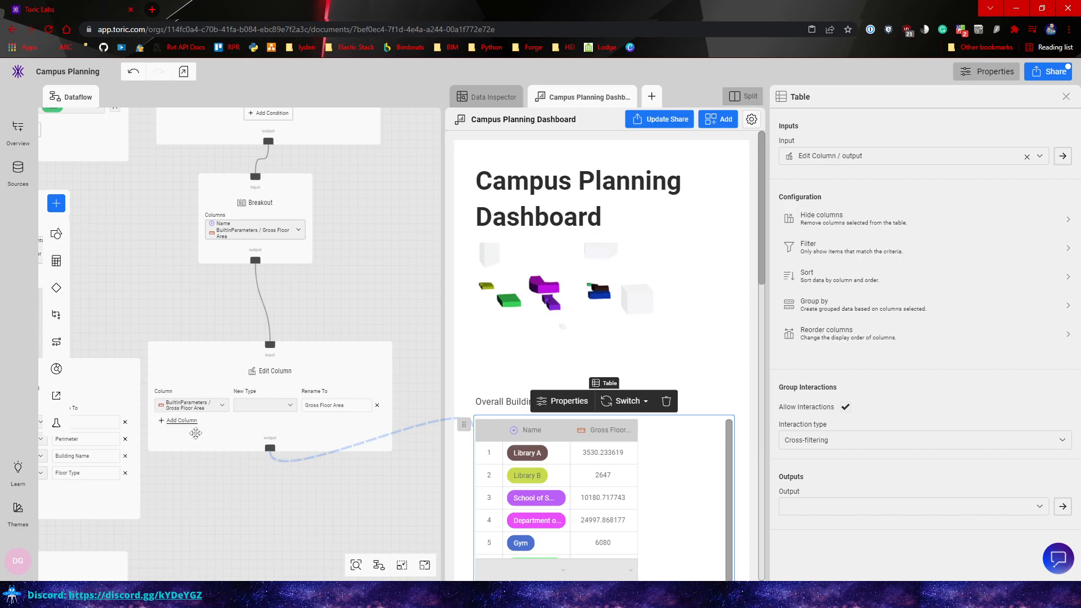
scroll(349, 327, "down", 1)
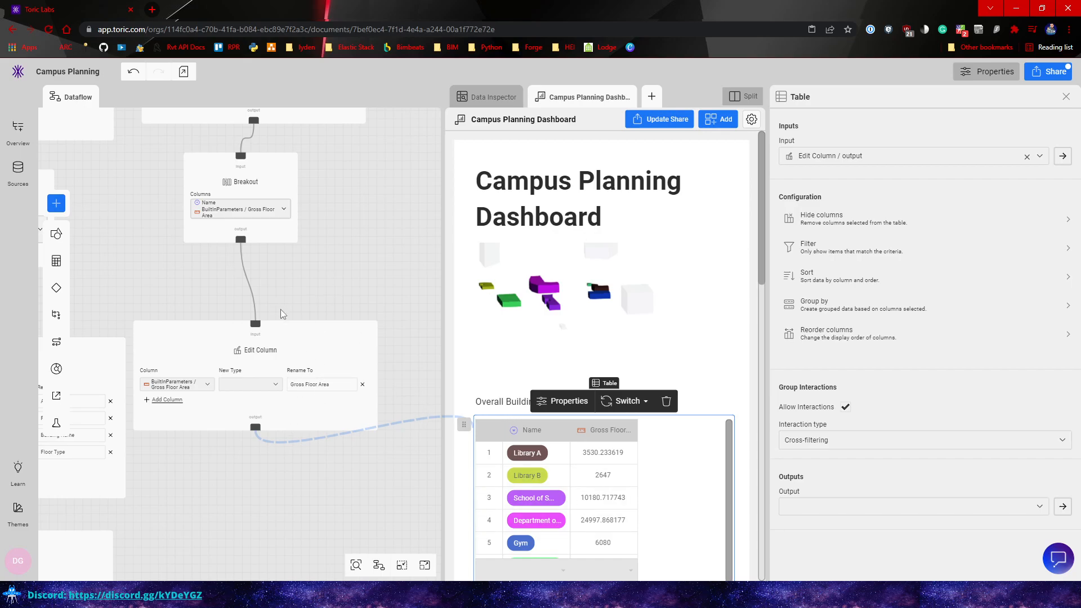
left_click_drag(279, 310, 316, 285)
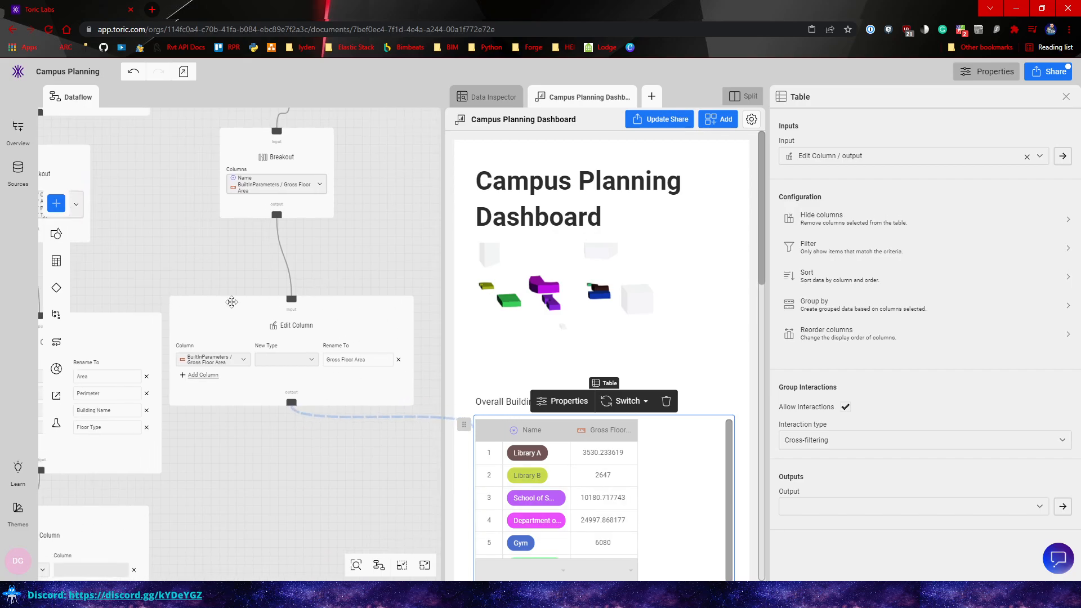
left_click_drag(245, 305, 335, 293)
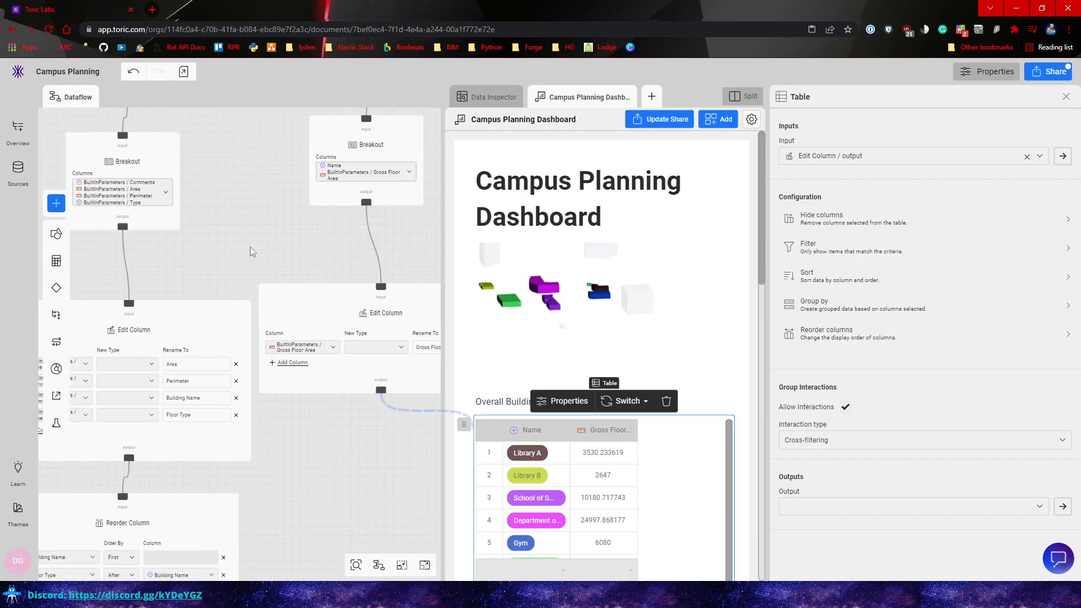
Compare the Floor branch's Breakout and Edit Column nodes with the columns of the Building Level Information table.
scroll(256, 248, "left", 3)
left_click_drag(272, 232, 300, 305)
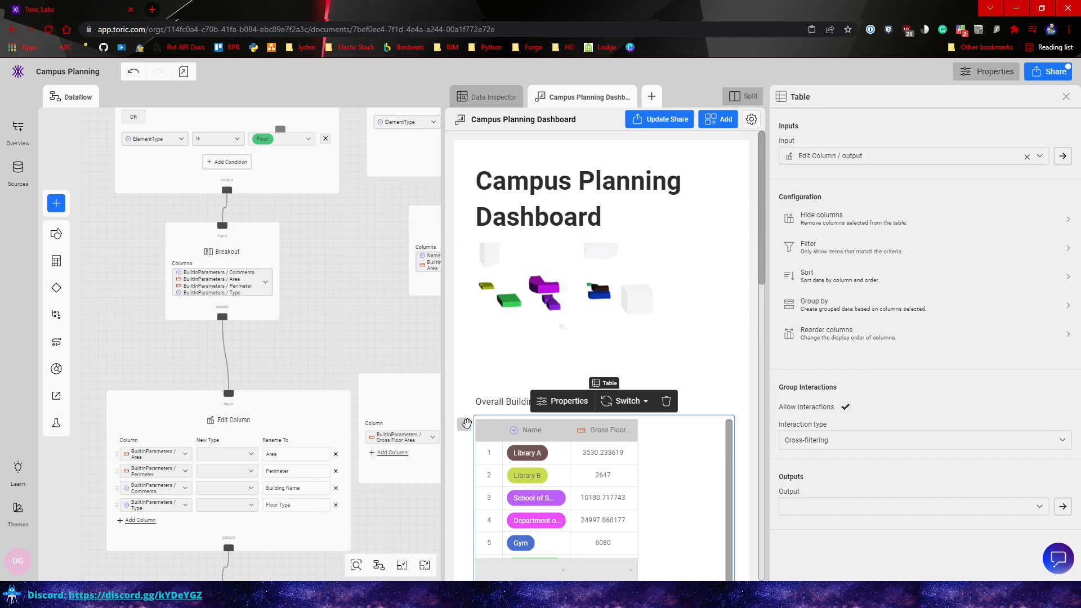
scroll(461, 453, "down", 5)
scroll(461, 453, "down", 1)
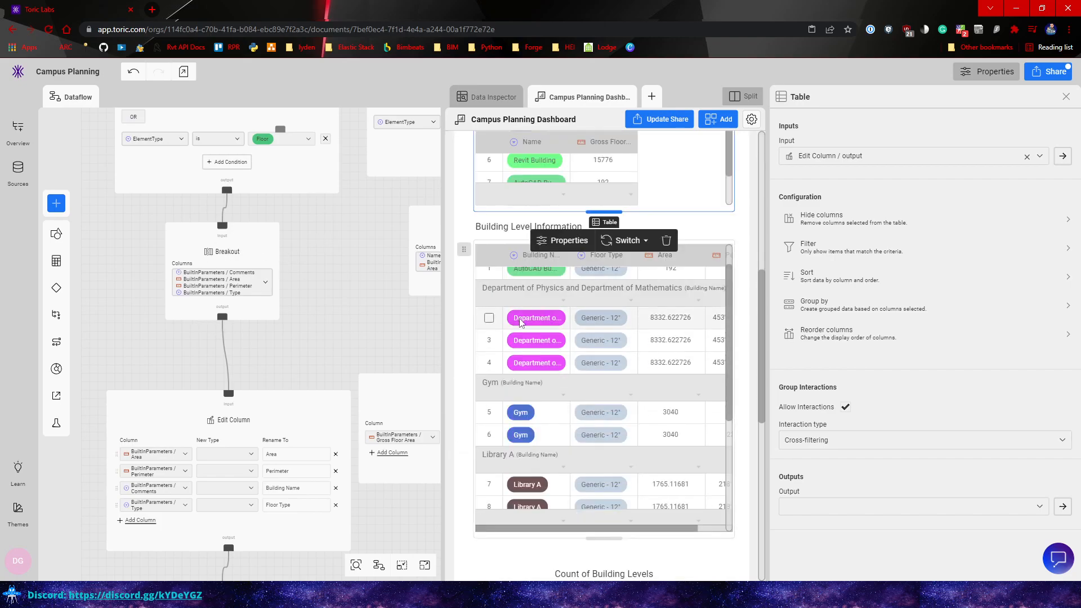
left_click_drag(259, 363, 281, 174)
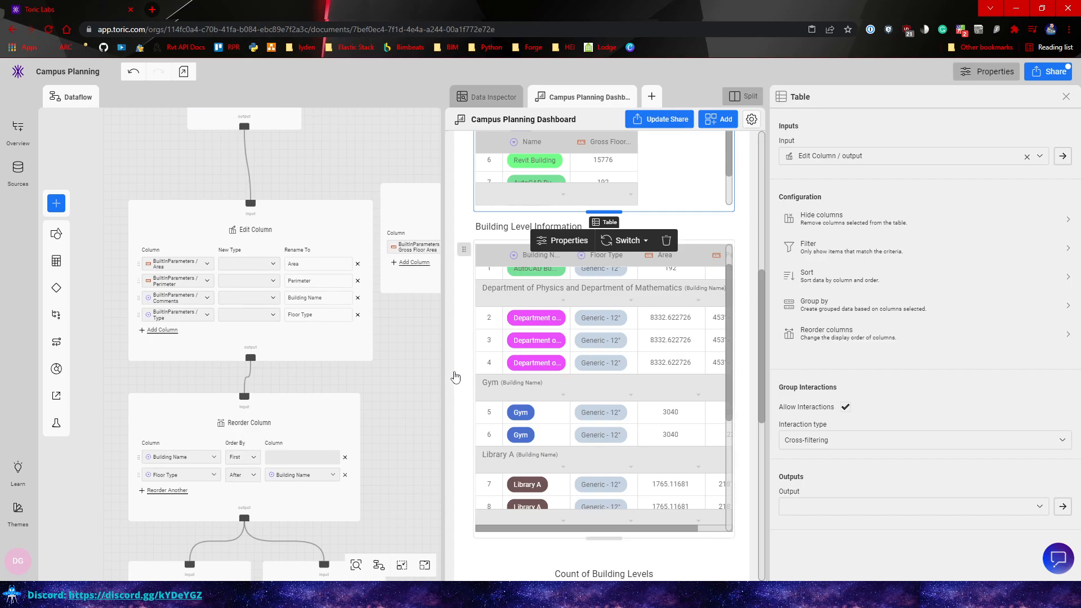
left_click(280, 264)
left_click(340, 190)
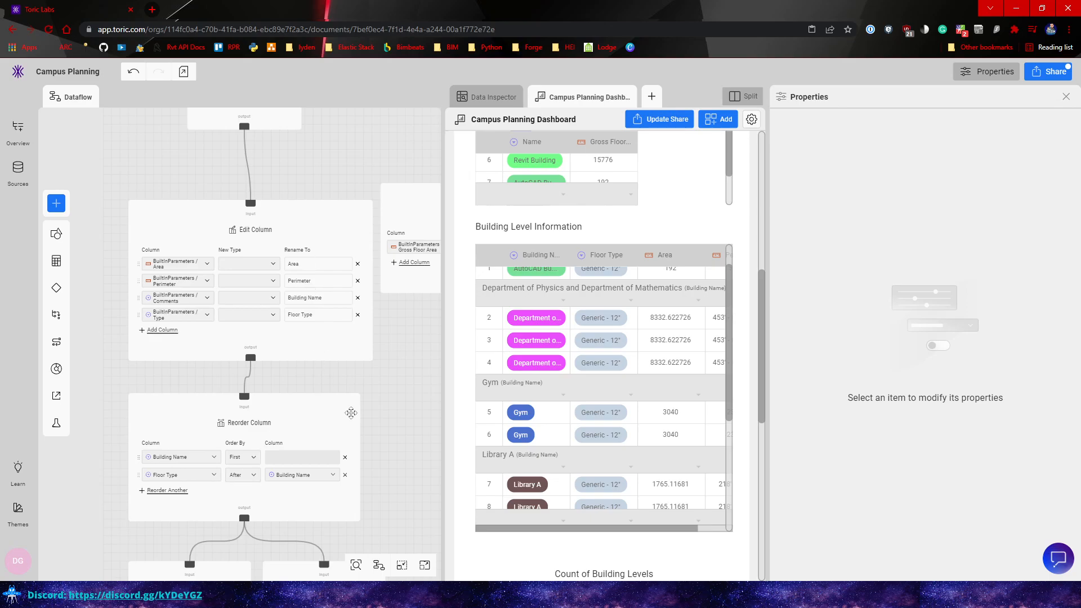
Inspect the Reorder Column node's ordering of Building Name and Floor Type and the two Group By nodes it feeds.
left_click_drag(388, 411, 373, 251)
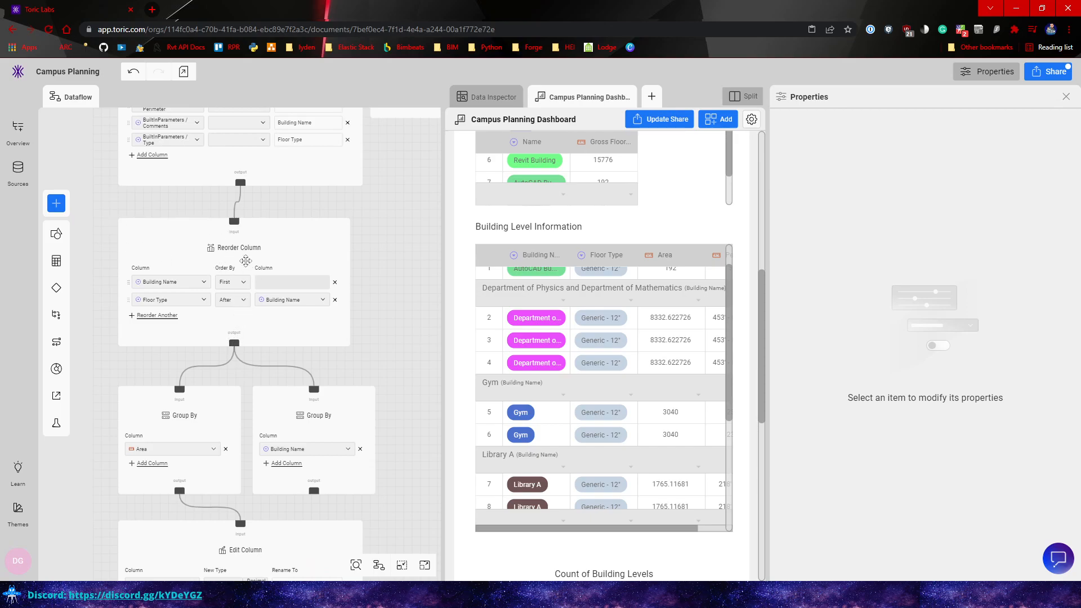
left_click_drag(388, 289, 394, 280)
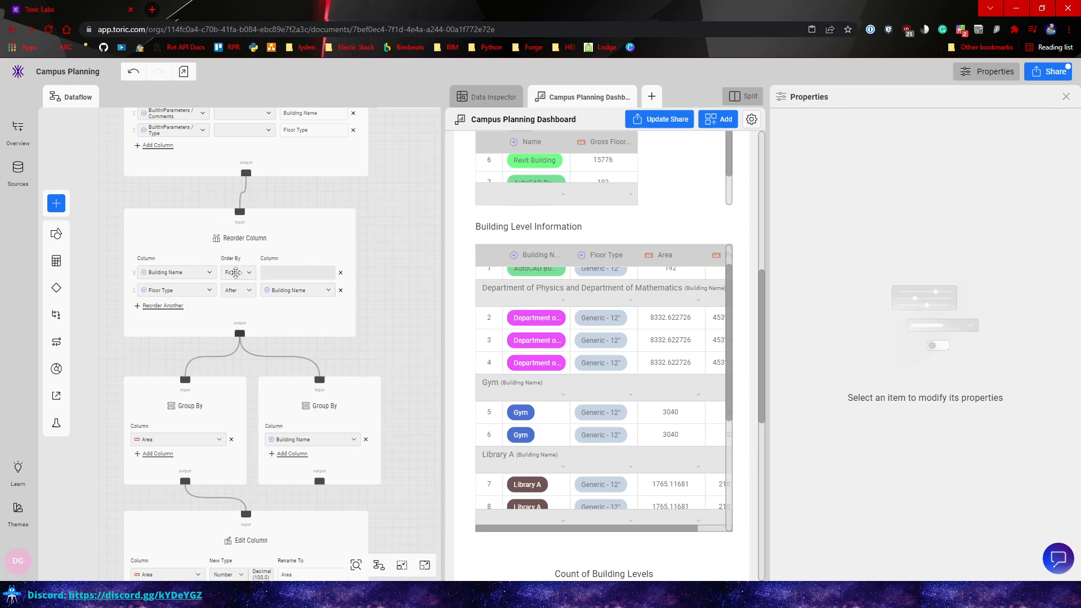
left_click_drag(152, 316, 61, 316)
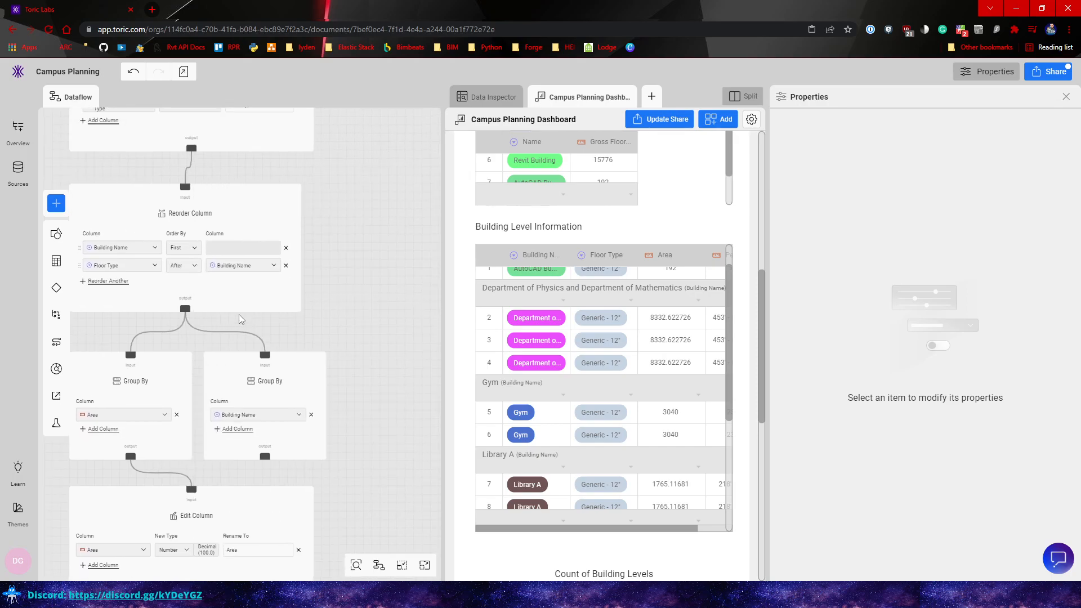
left_click_drag(239, 319, 288, 316)
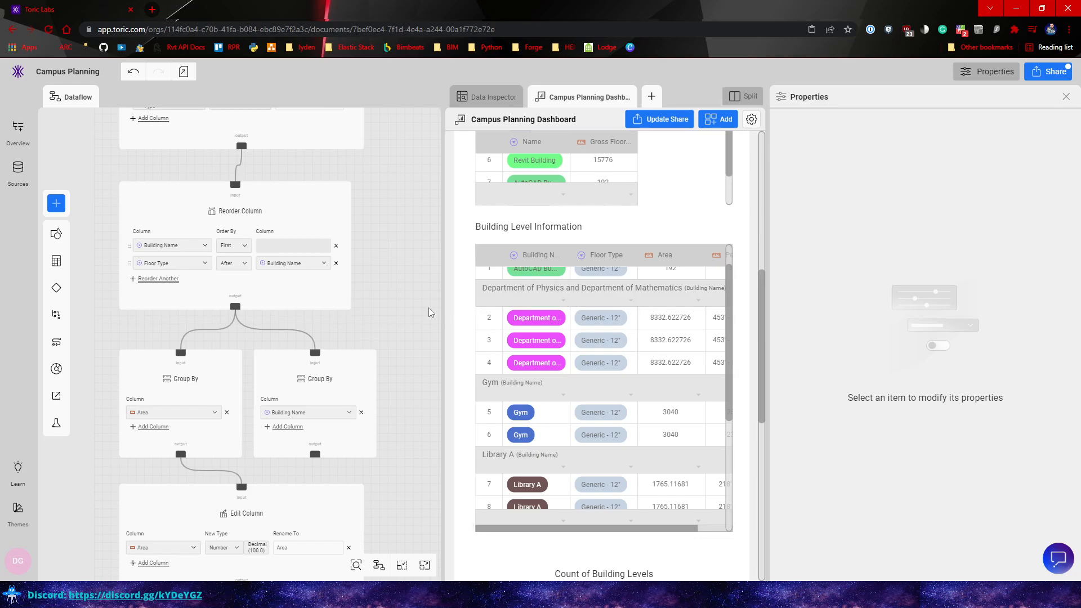
Trace the Building Level Information table's input back to the Building Name Group By node and review its grouped rows.
scroll(366, 270, "down", 3)
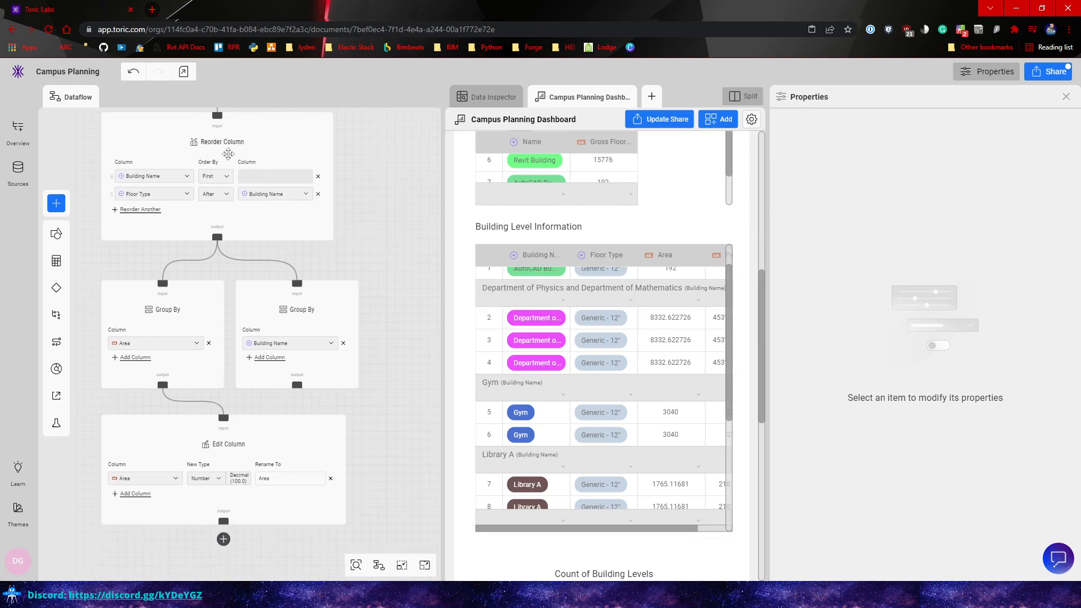
scroll(349, 230, "down", 2)
scroll(480, 282, "down", 2)
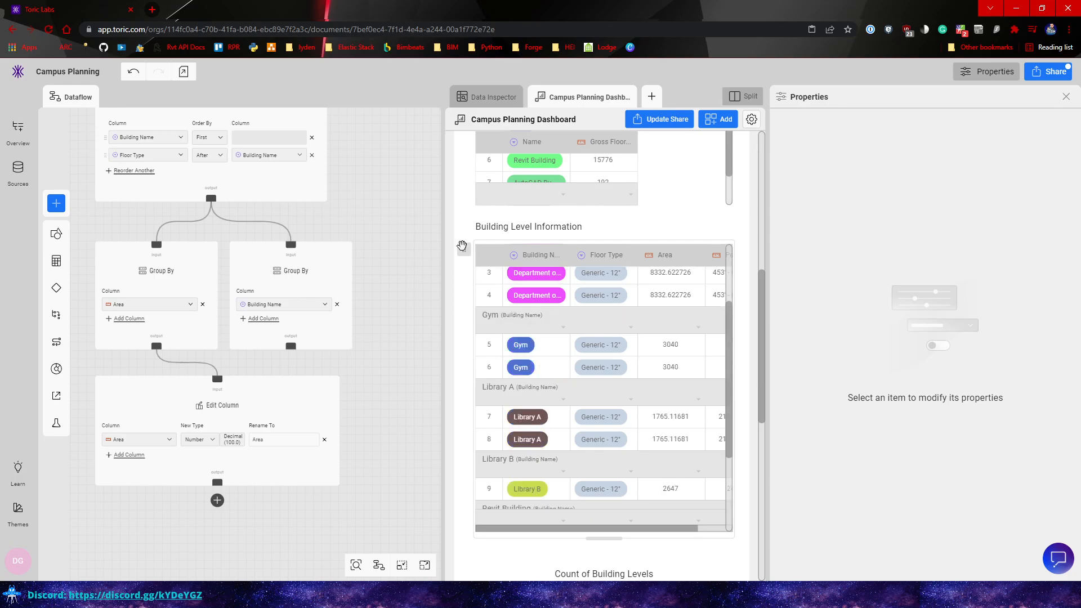
left_click(462, 249)
scroll(211, 346, "down", 2)
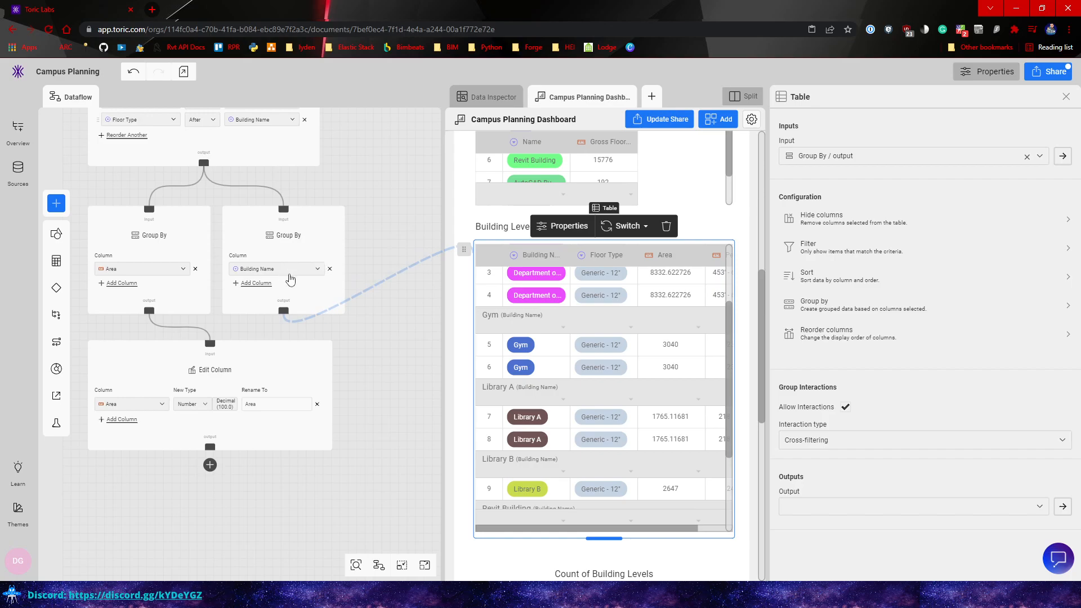
scroll(524, 316, "up", 1)
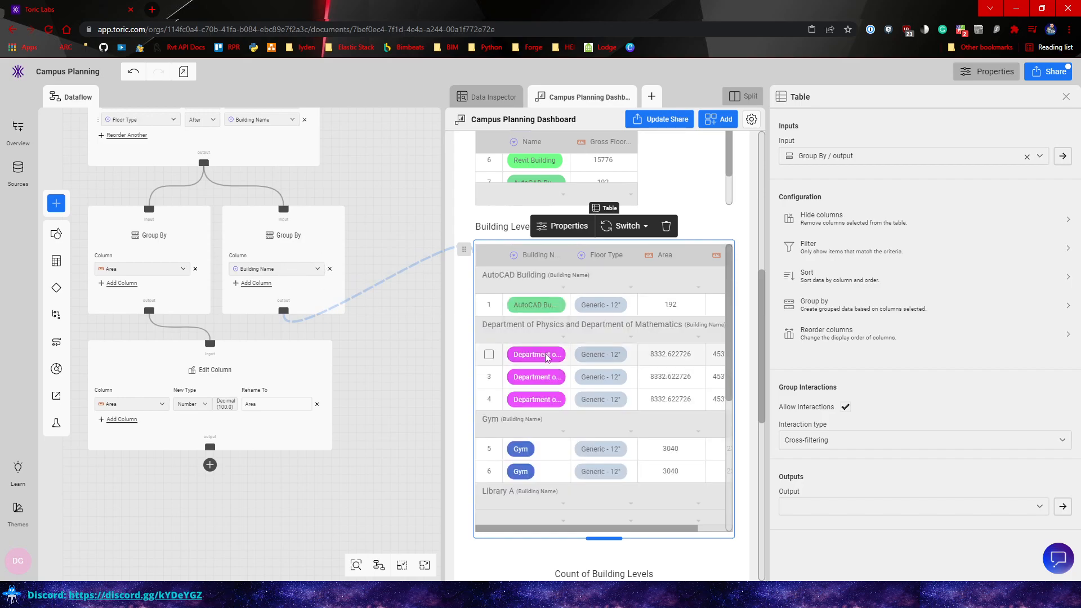
scroll(544, 335, "down", 3)
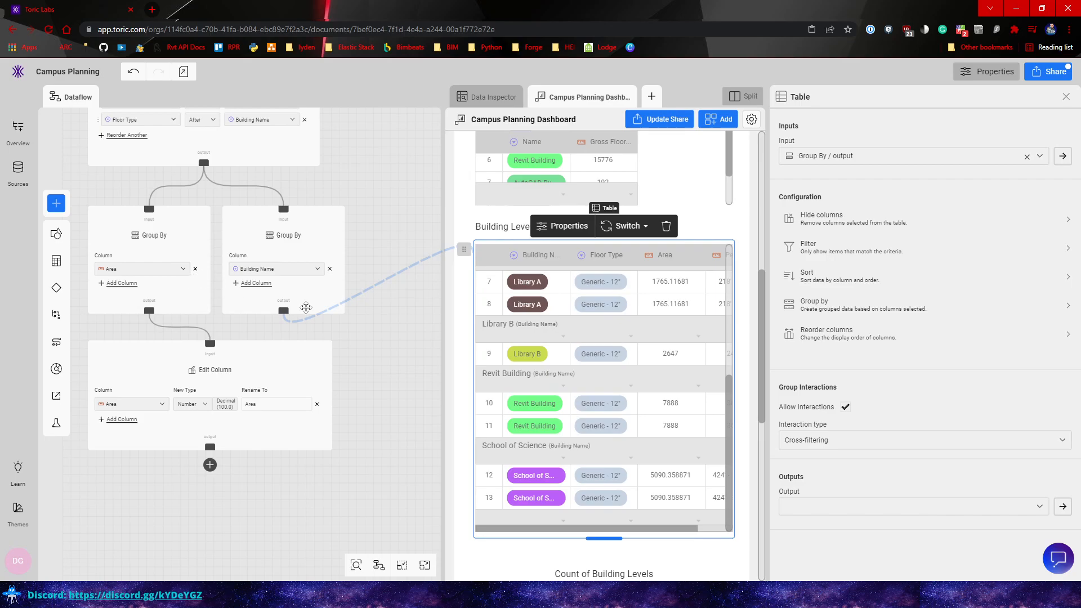
Review the building level and area donut charts, and look through the components that can be added to the dashboard.
scroll(507, 394, "down", 5)
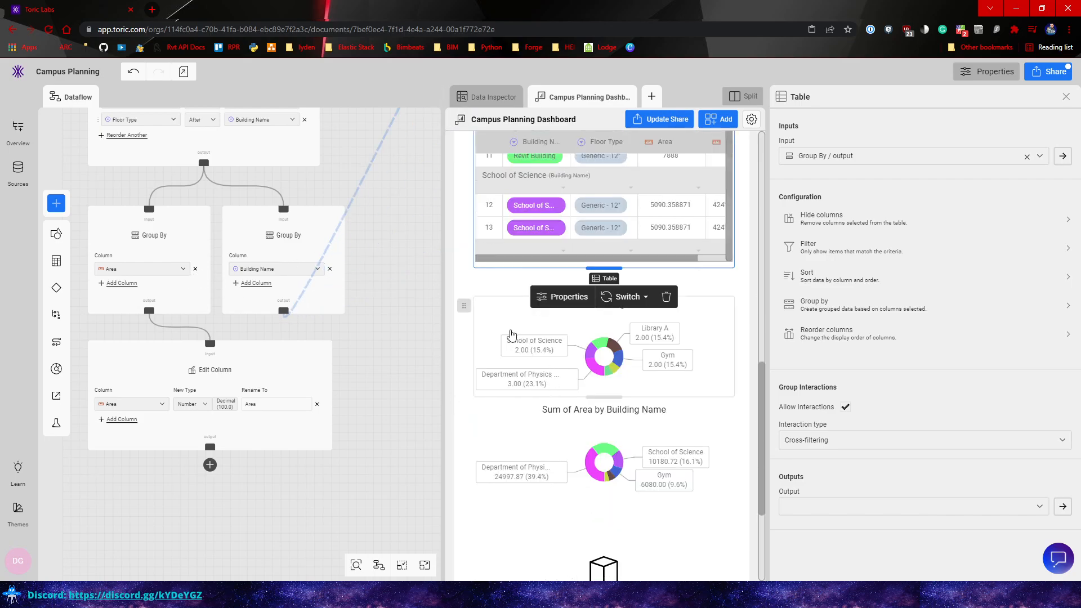
scroll(524, 394, "down", 2)
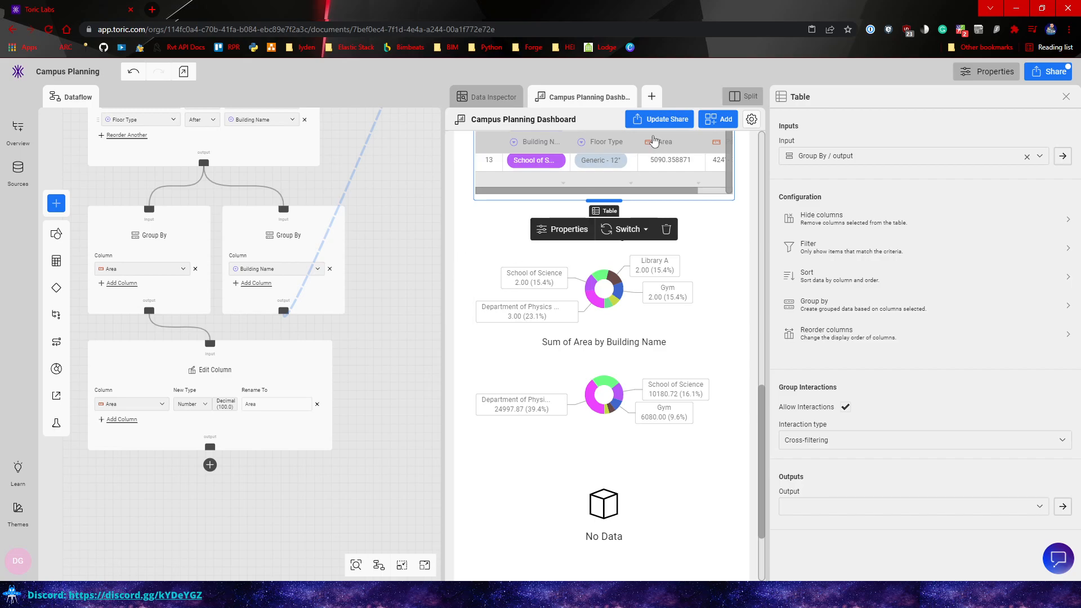
left_click(726, 121)
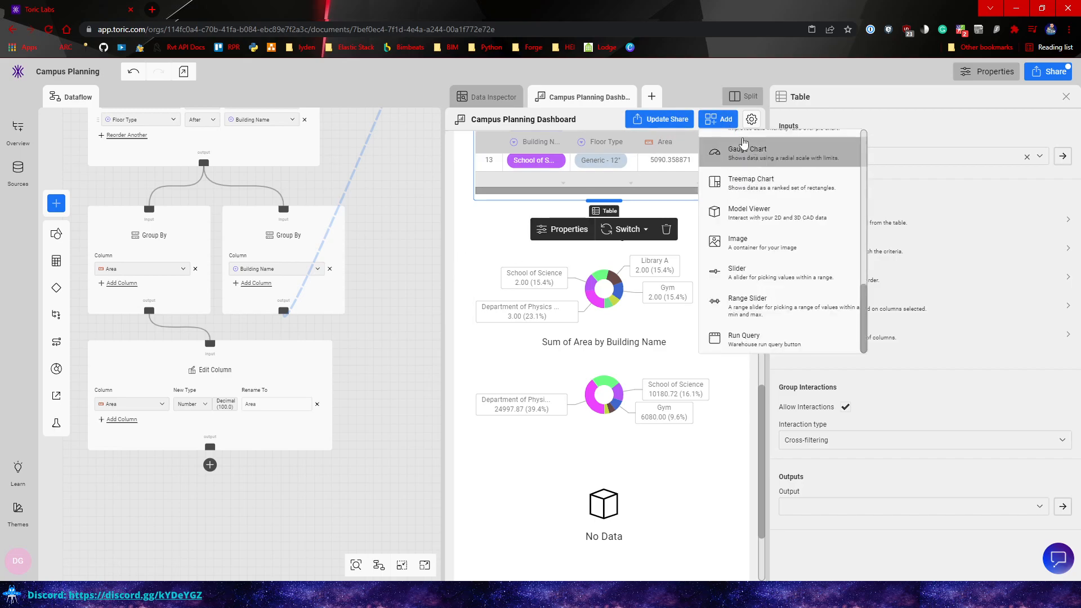
scroll(744, 338, "up", 8)
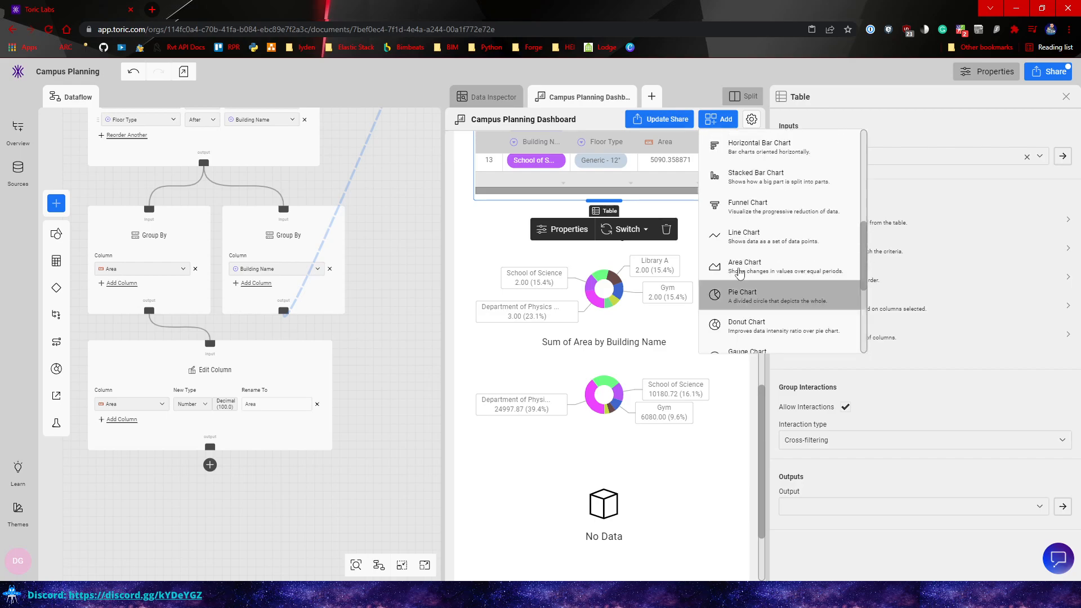
Pull the Building Name Group By output onto the dashboard to view the chart types offered, and dismiss the choices.
left_click_drag(284, 311, 554, 445)
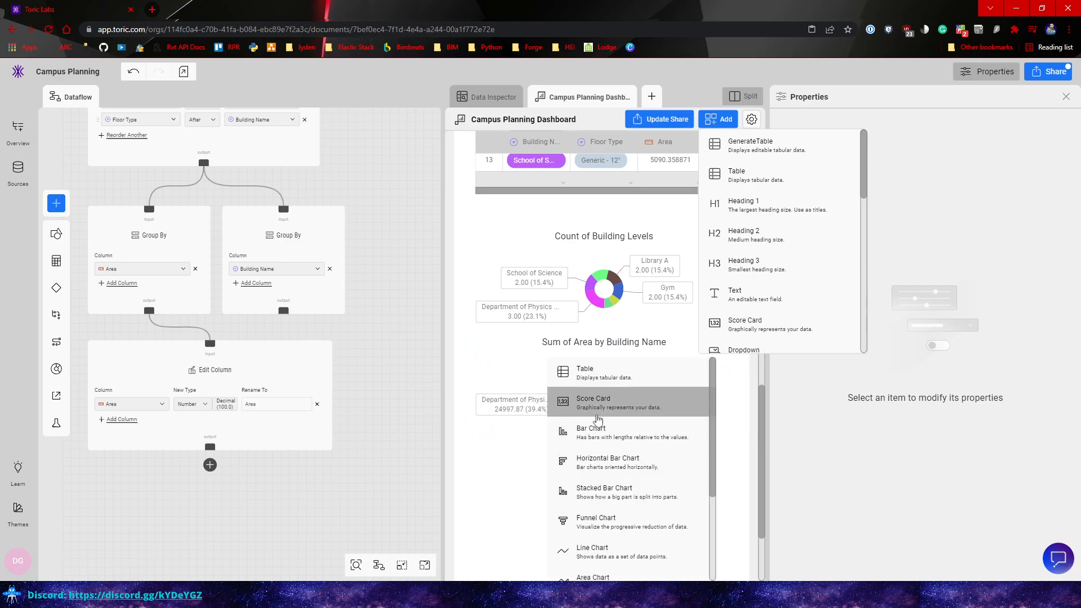
scroll(619, 467, "down", 3)
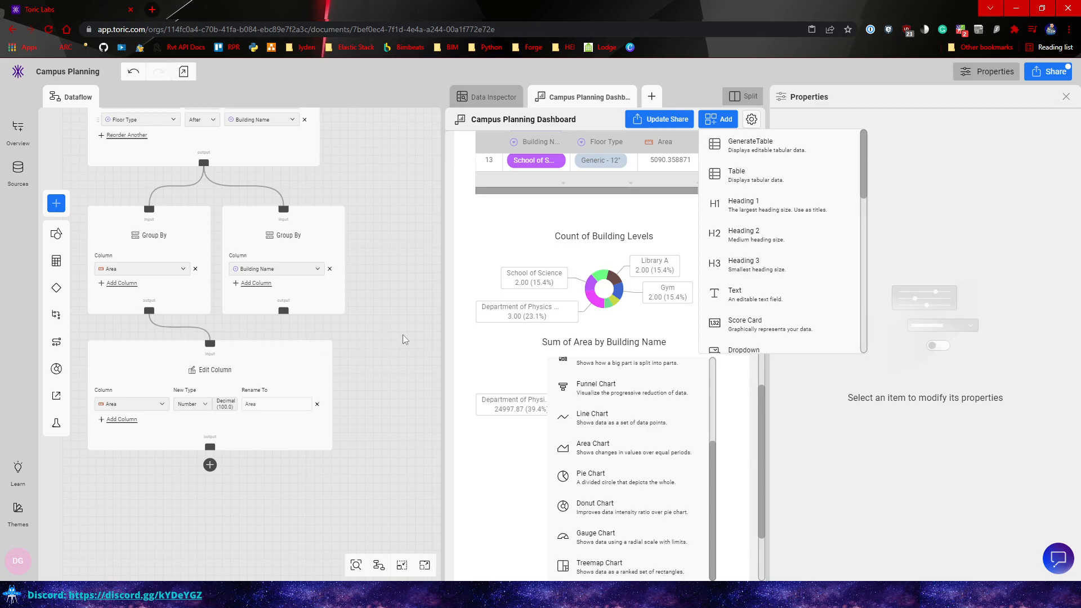
left_click(431, 339)
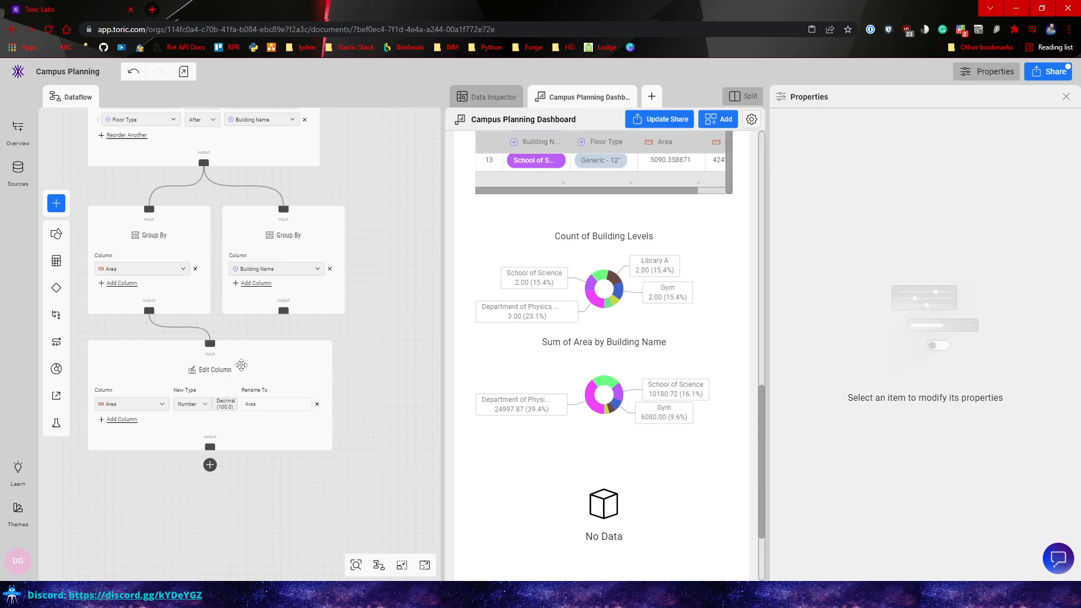
Nudge the Area Edit Column node and browse the full list of dashboard components, from tables and headings to charts and the model viewer.
left_click_drag(254, 358, 244, 371)
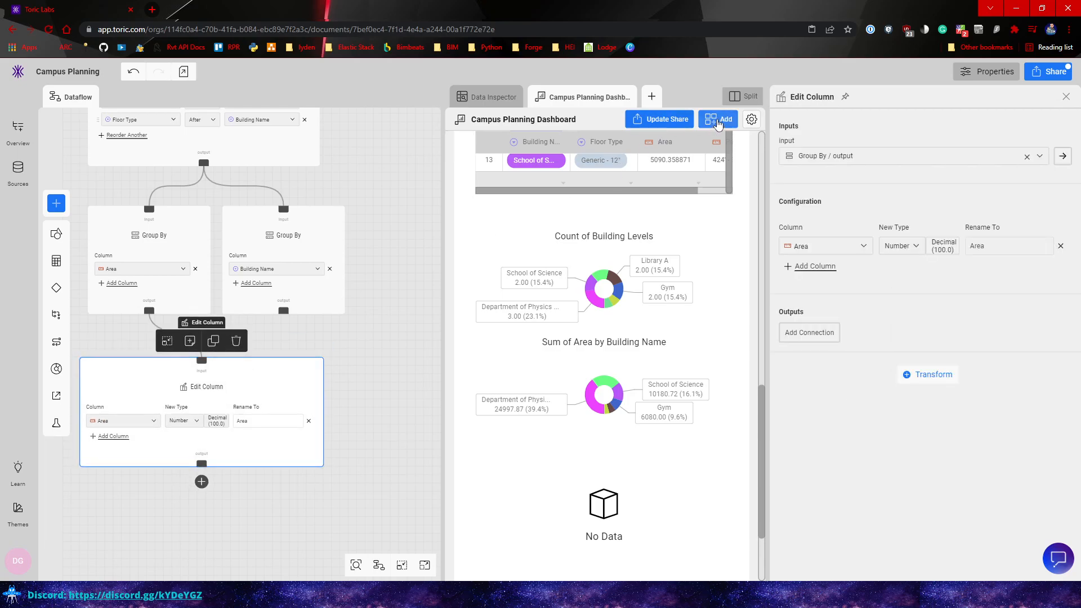
left_click(719, 119)
scroll(759, 220, "down", 5)
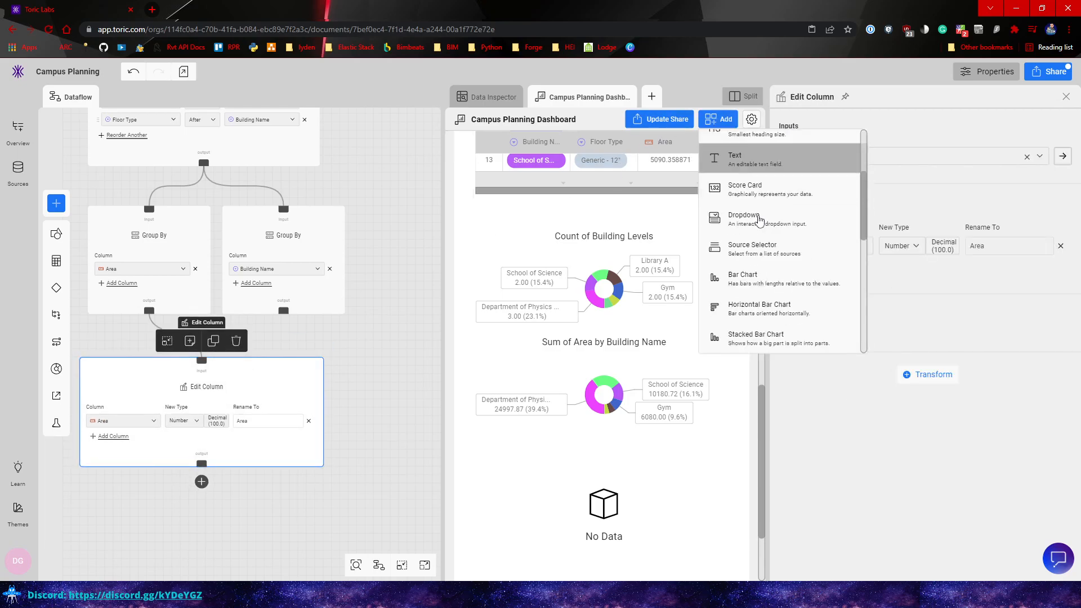
scroll(771, 277, "up", 5)
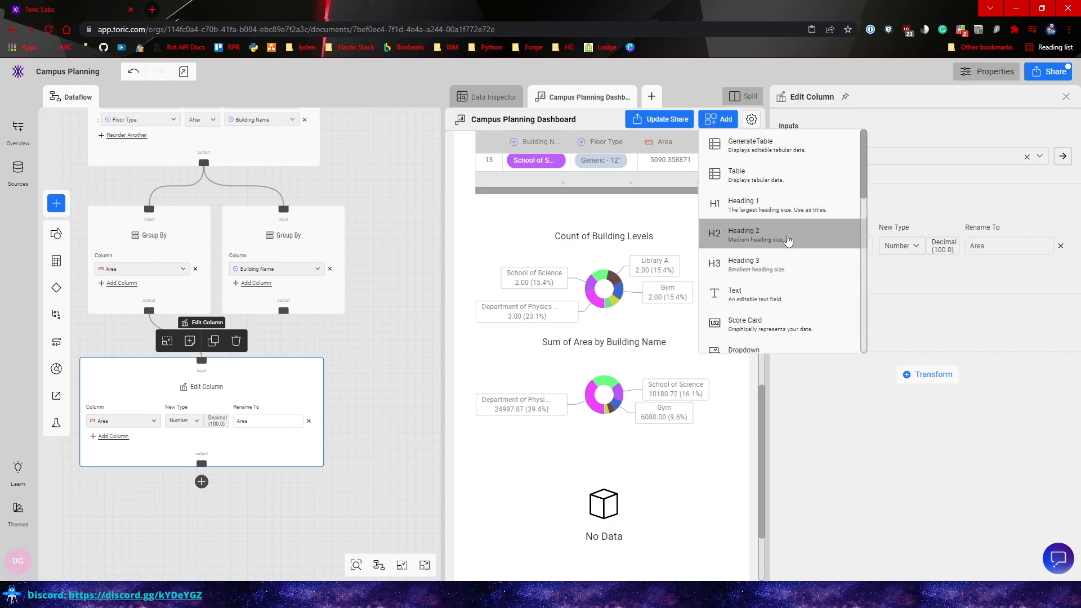
scroll(763, 186, "down", 6)
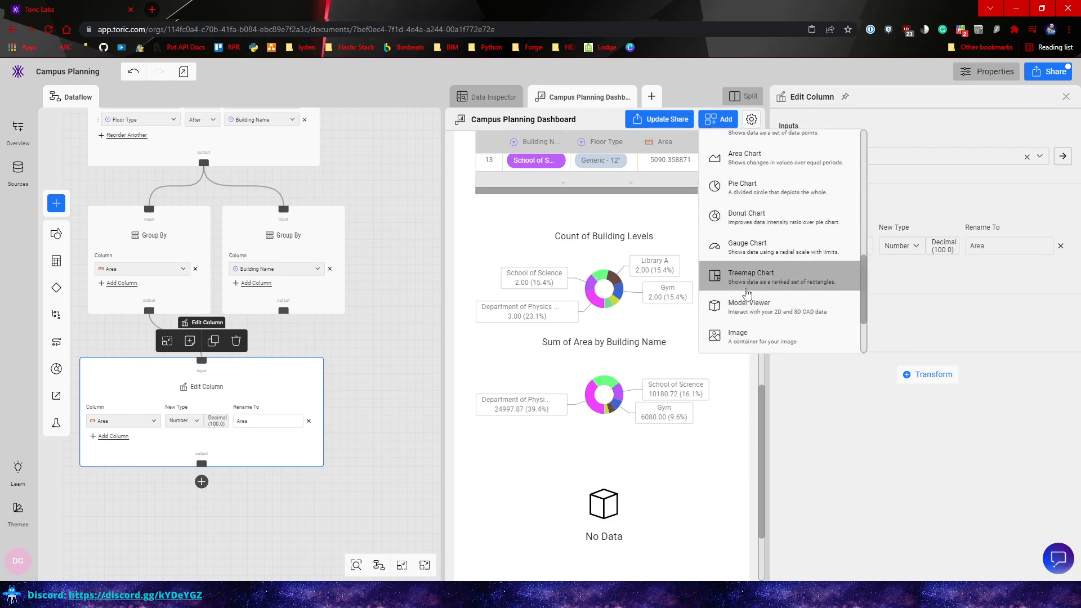
scroll(759, 274, "up", 10)
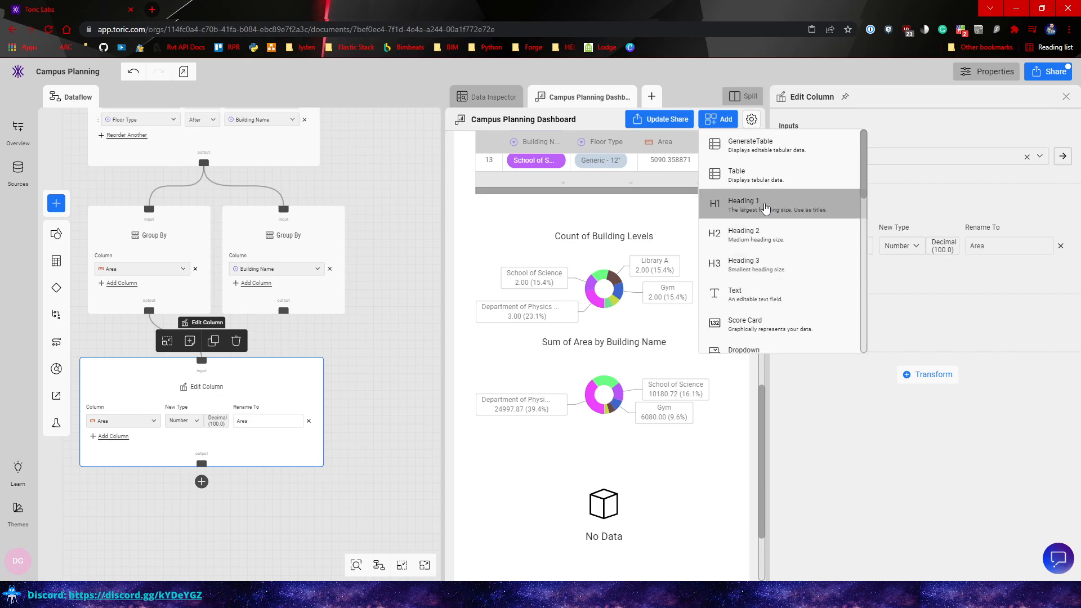
scroll(769, 225, "down", 3)
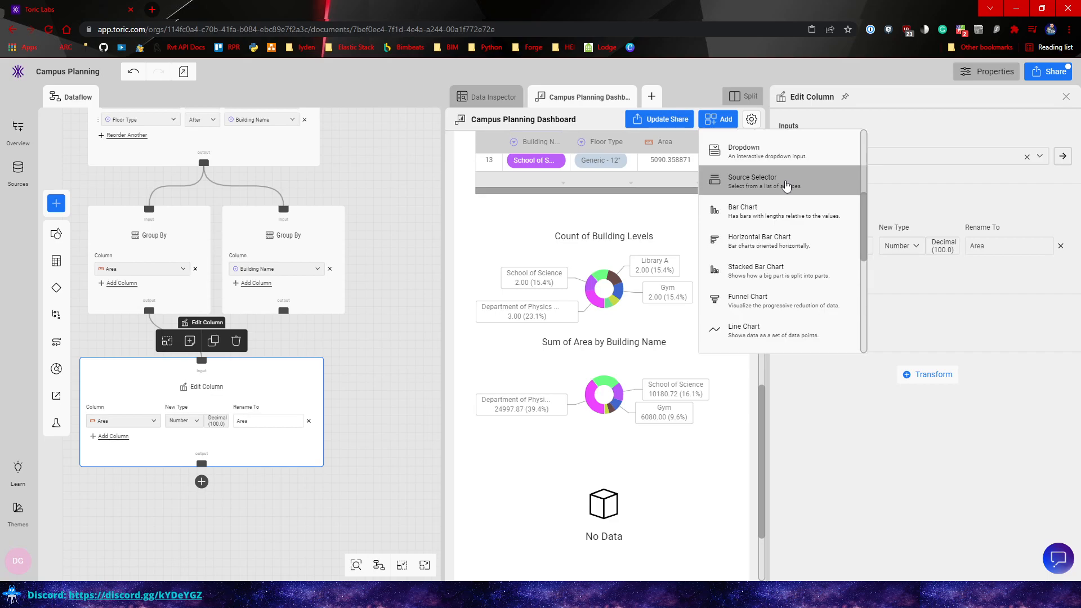
scroll(786, 186, "down", 2)
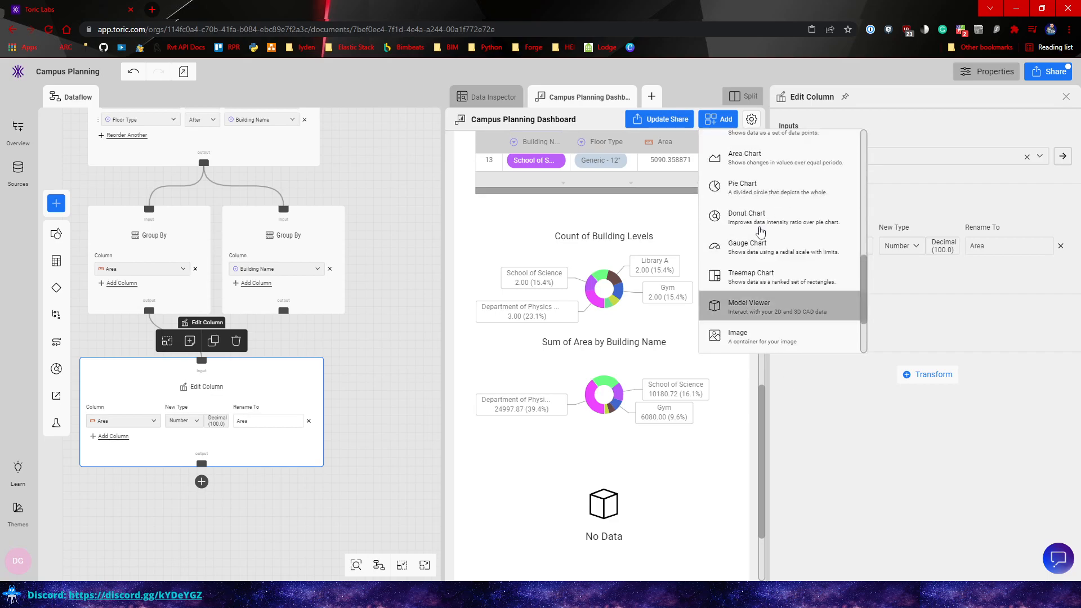
scroll(760, 214, "up", 2)
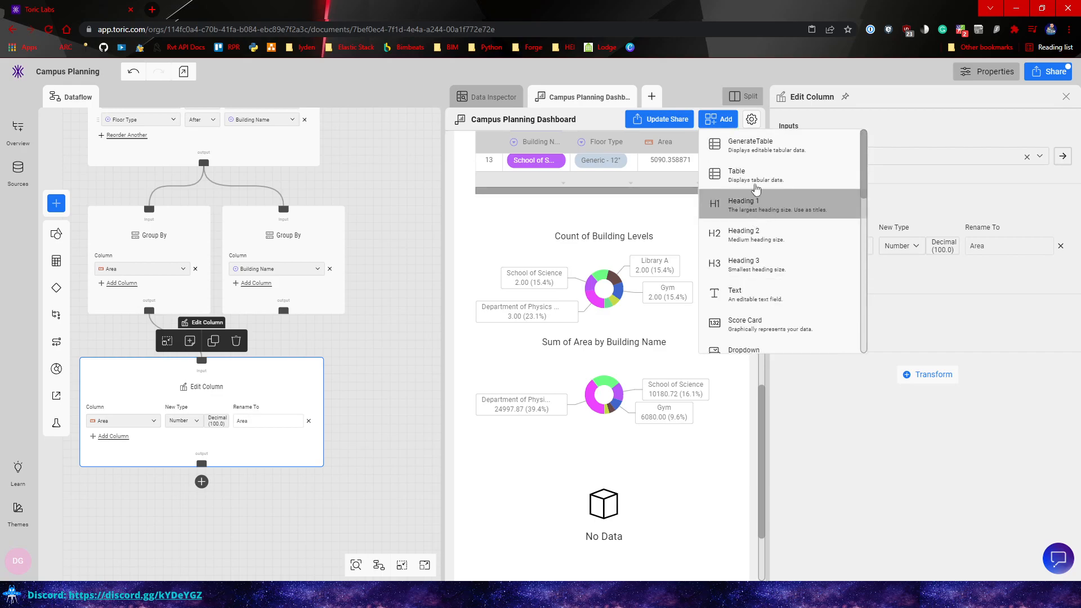
Dismiss the component list and look over the dataflow from the Group By nodes back to the My Campus sources and the Mass filter branch.
scroll(749, 225, "down", 2)
left_click(368, 361)
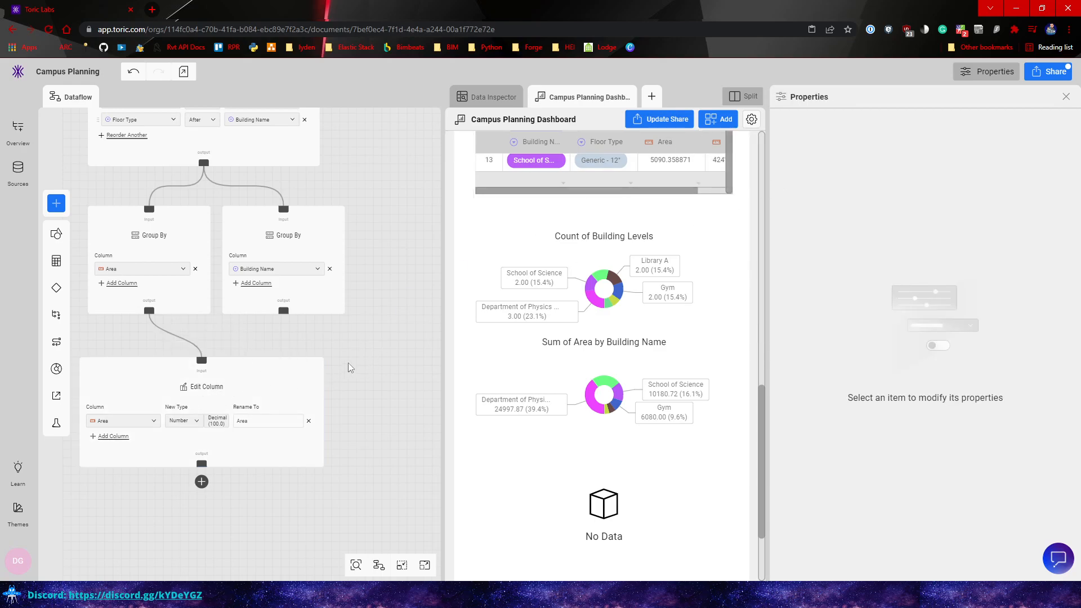
left_click_drag(379, 270, 308, 392)
scroll(307, 393, "down", 3)
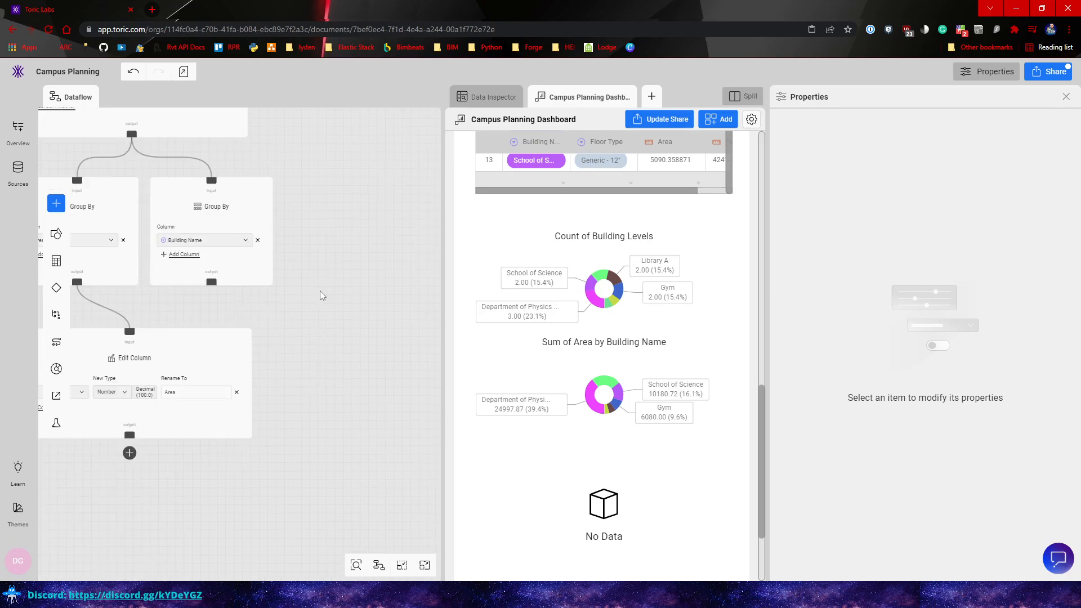
scroll(323, 287, "down", 3)
scroll(322, 266, "up", 5)
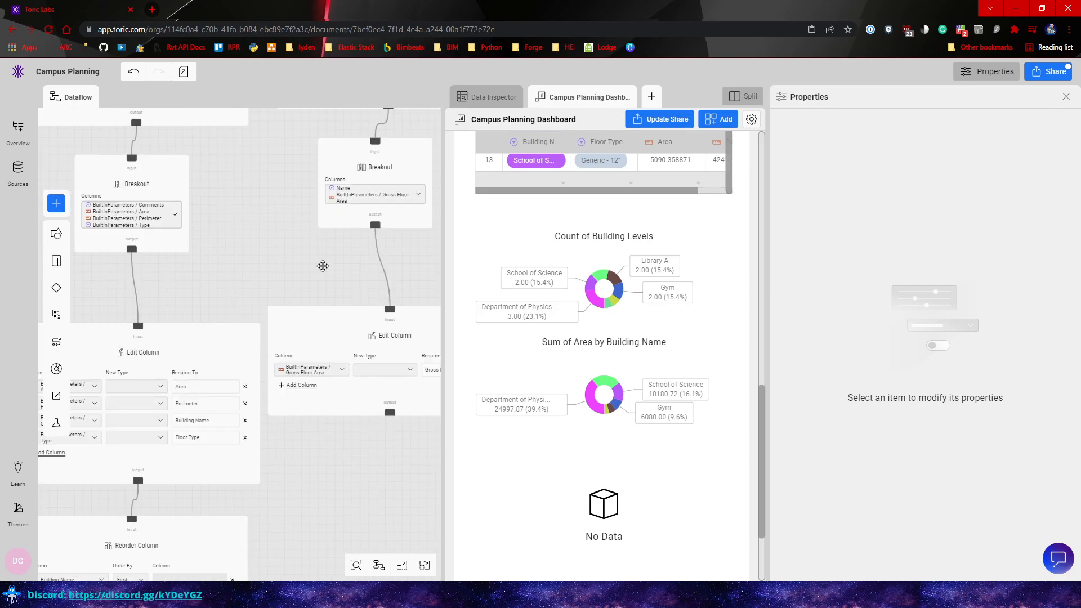
scroll(338, 265, "up", 5)
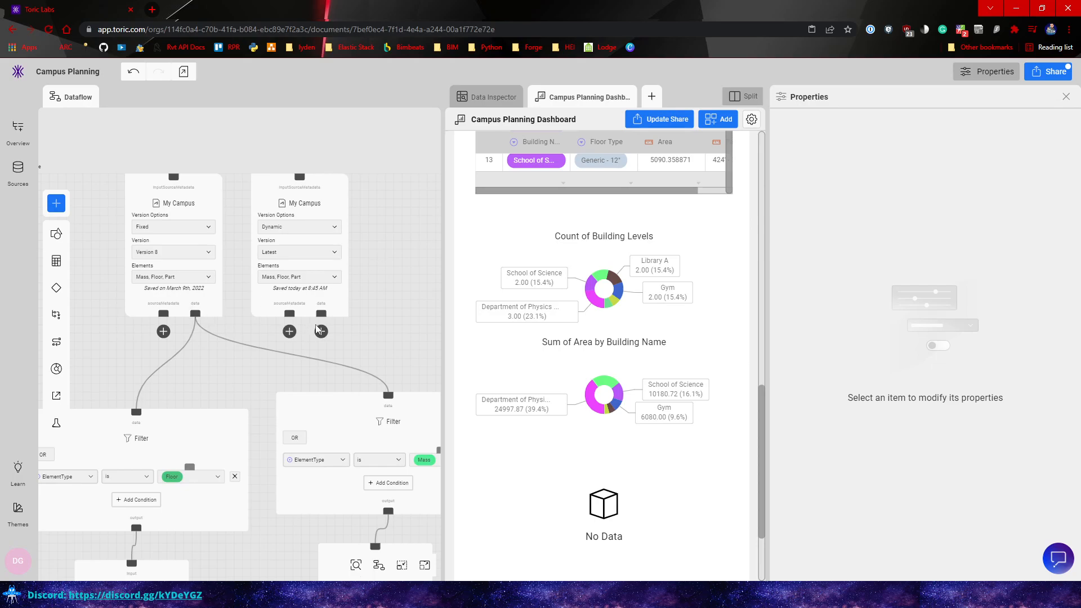
left_click_drag(384, 355, 299, 306)
scroll(562, 475, "down", 2)
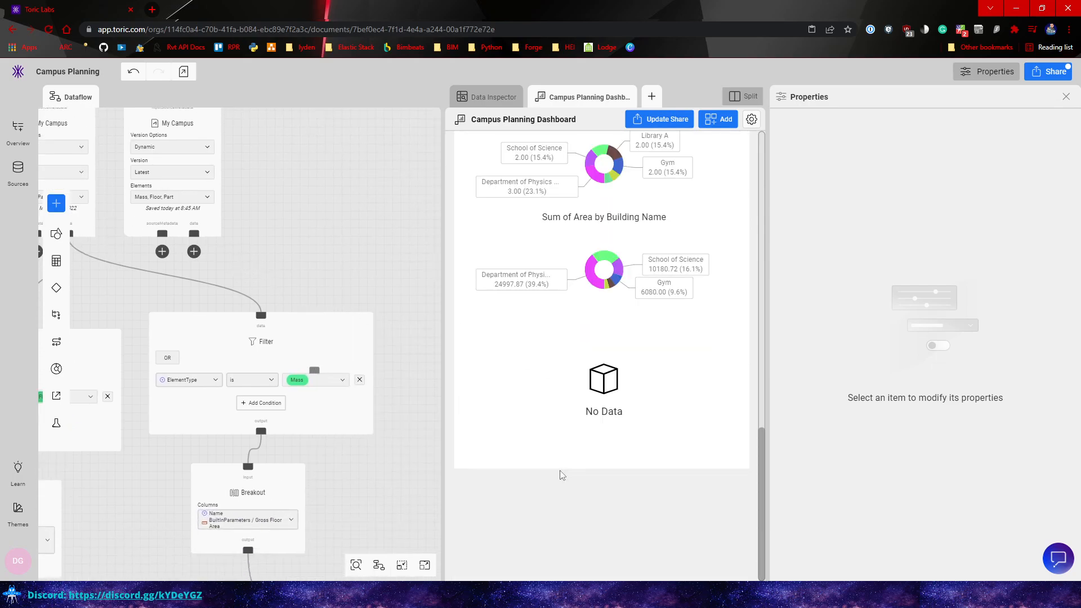
Delete the empty model viewer at the end of the dashboard and add a new Model Viewer component in its place.
scroll(512, 373, "up", 4)
scroll(512, 373, "up", 2)
scroll(727, 349, "up", 6)
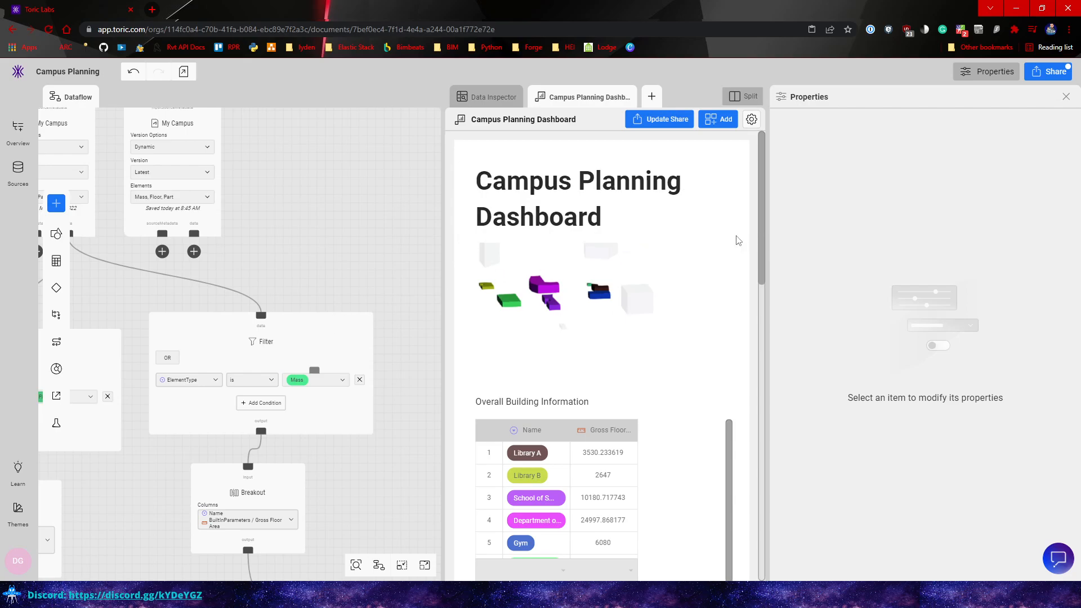
scroll(736, 243, "down", 8)
scroll(736, 243, "down", 6)
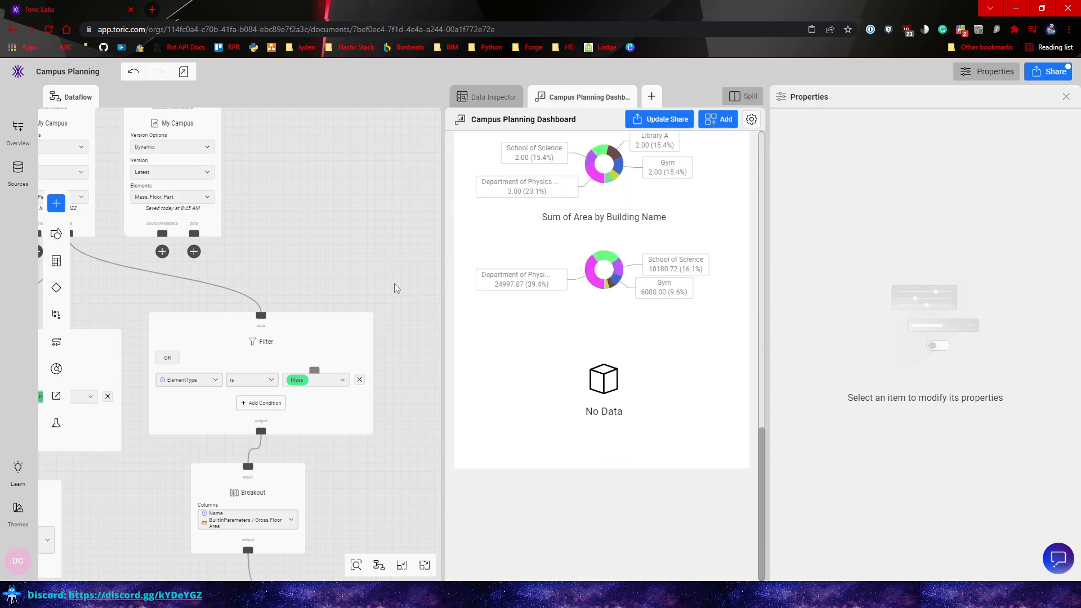
left_click(464, 348)
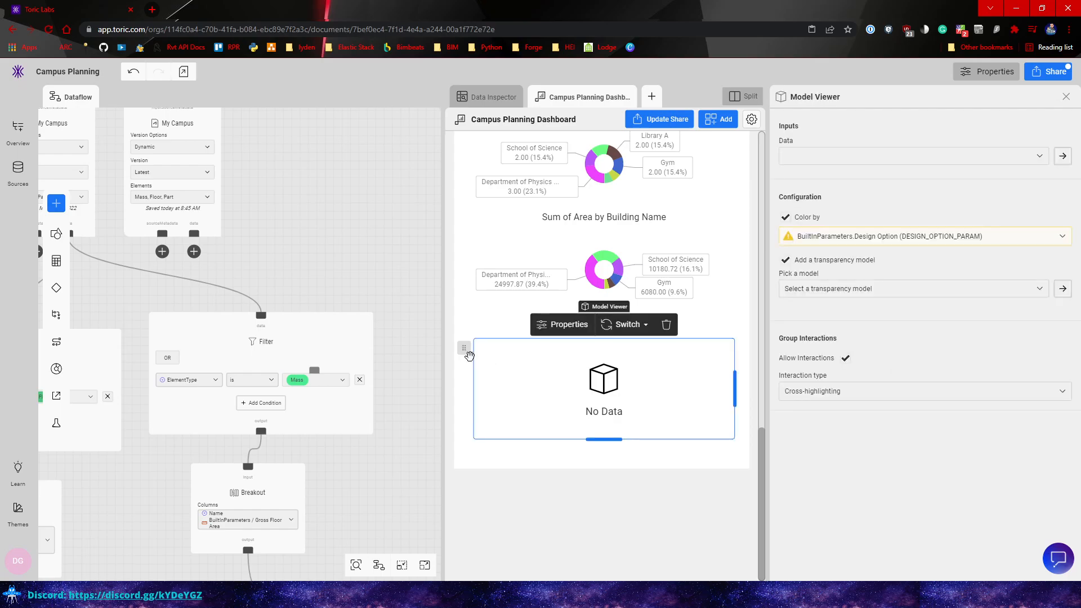
key("Delete")
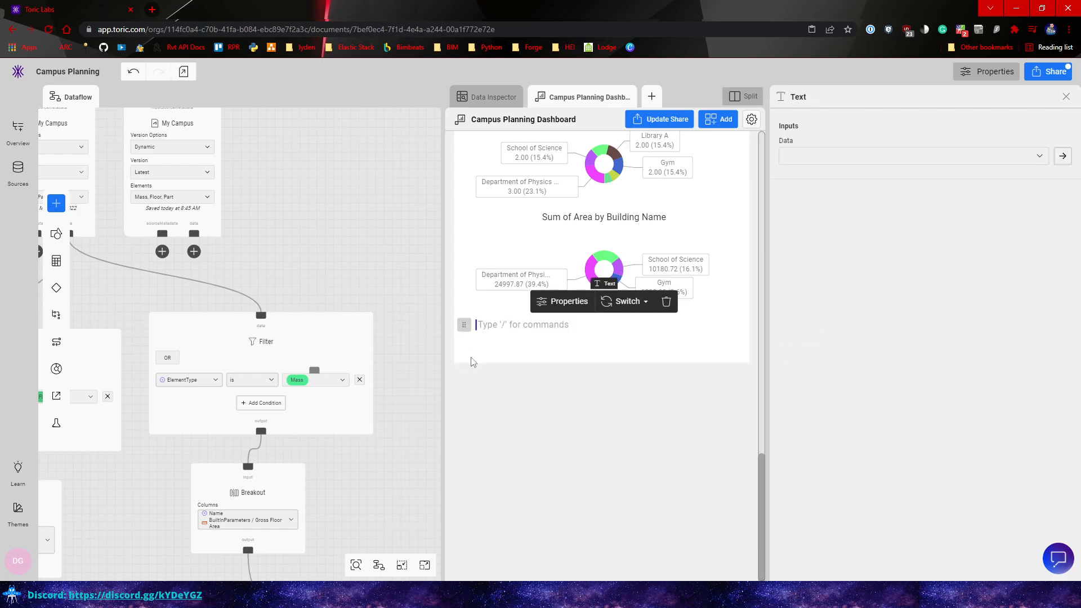
left_click(718, 119)
scroll(743, 186, "down", 5)
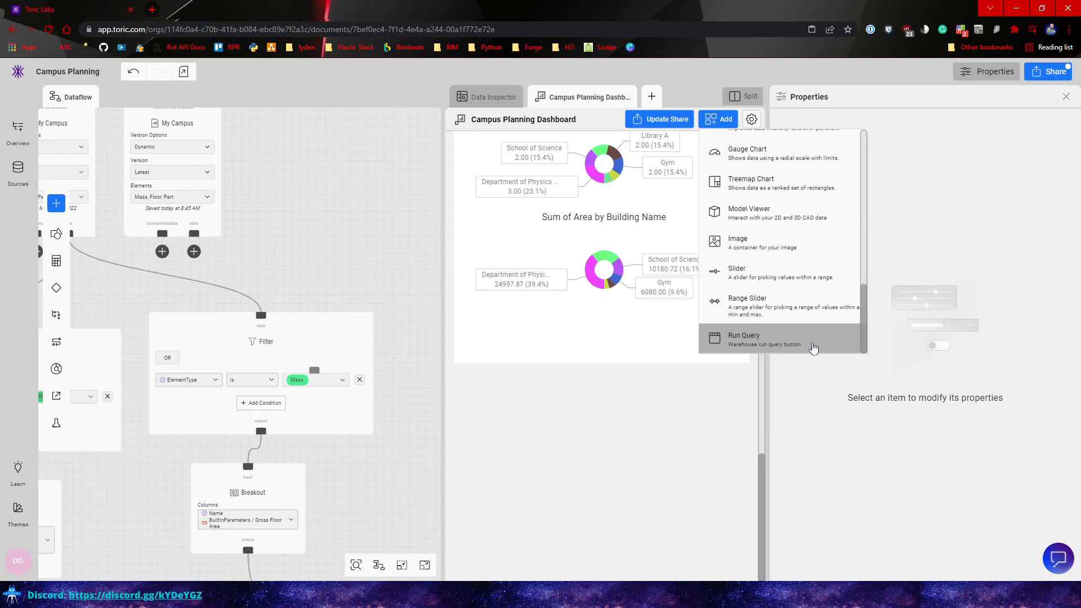
left_click(757, 214)
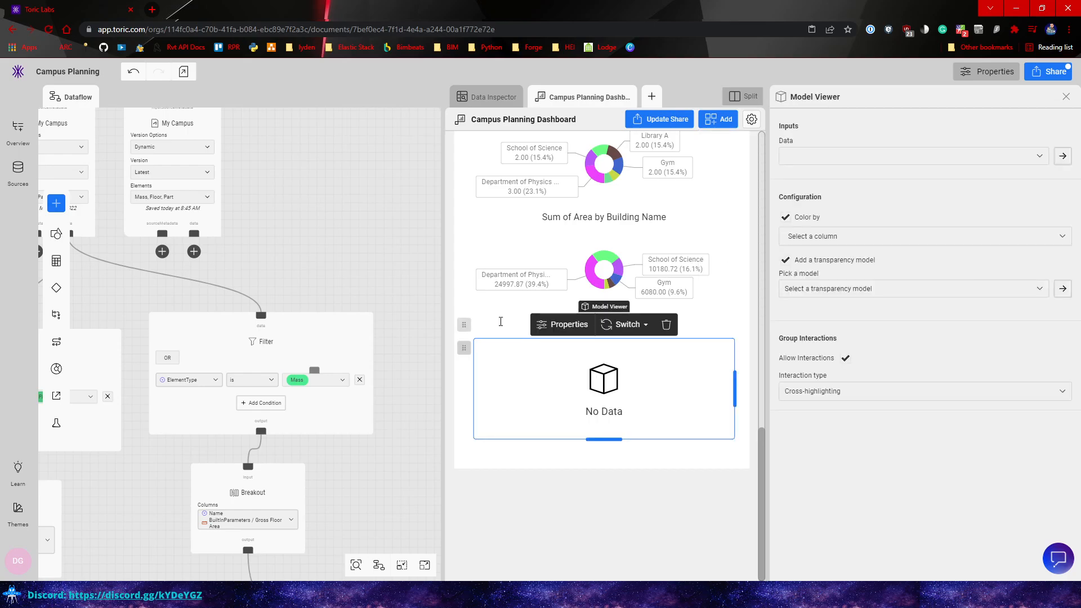
left_click(272, 267)
left_click_drag(290, 259, 363, 252)
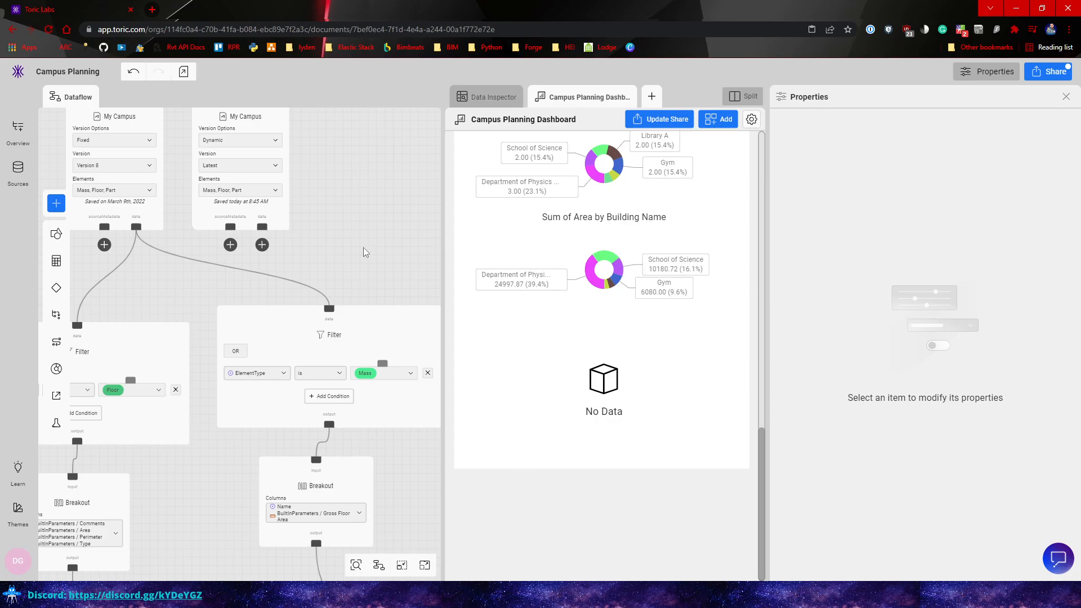
scroll(330, 263, "right", 4)
scroll(330, 263, "down", 1)
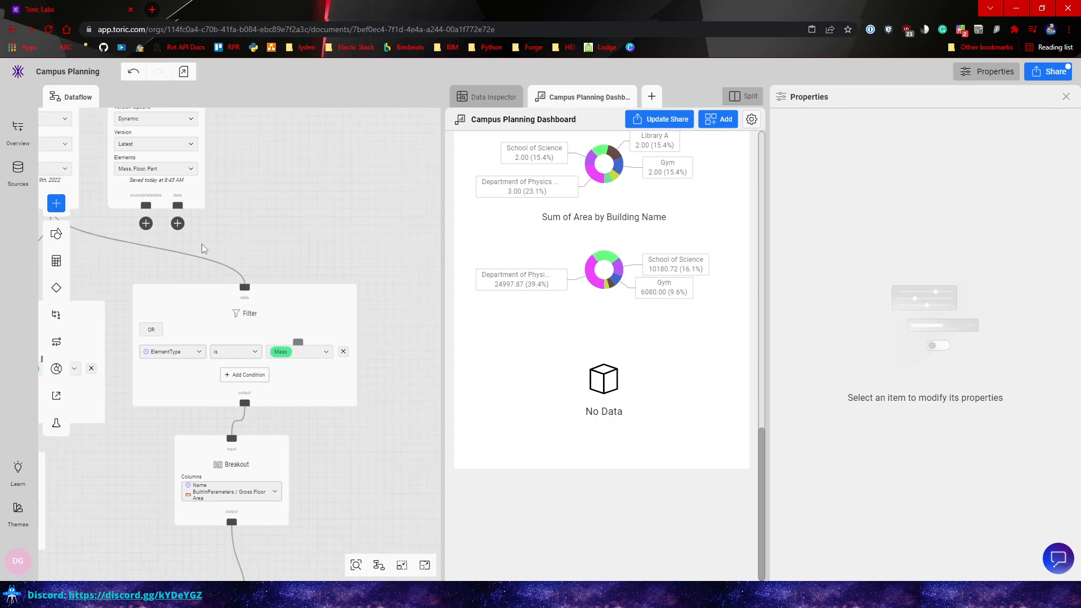
right_click(369, 208)
left_click(324, 262)
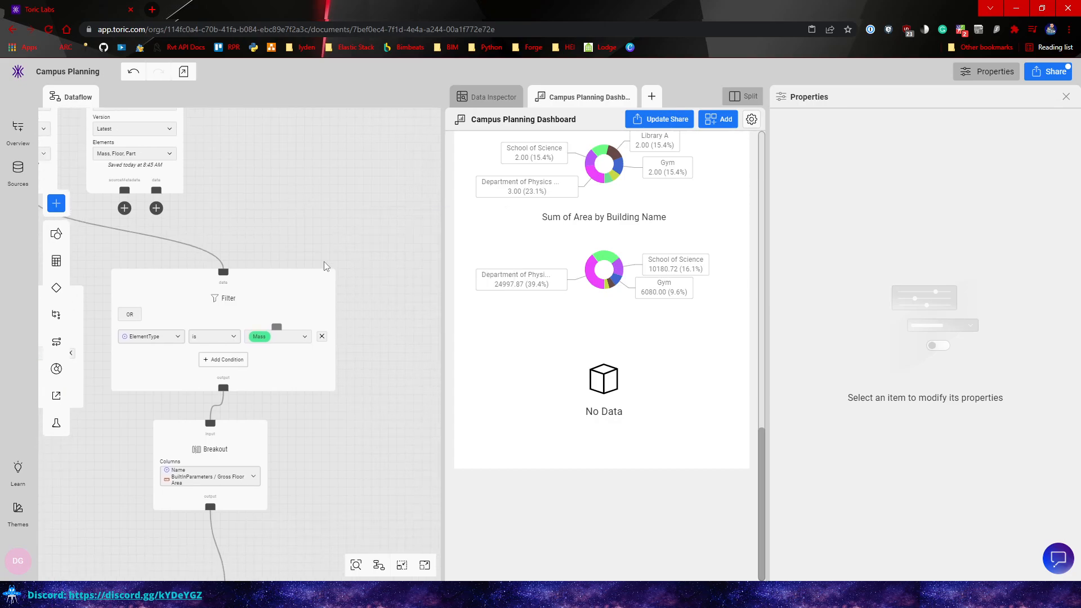
left_click_drag(204, 253, 374, 247)
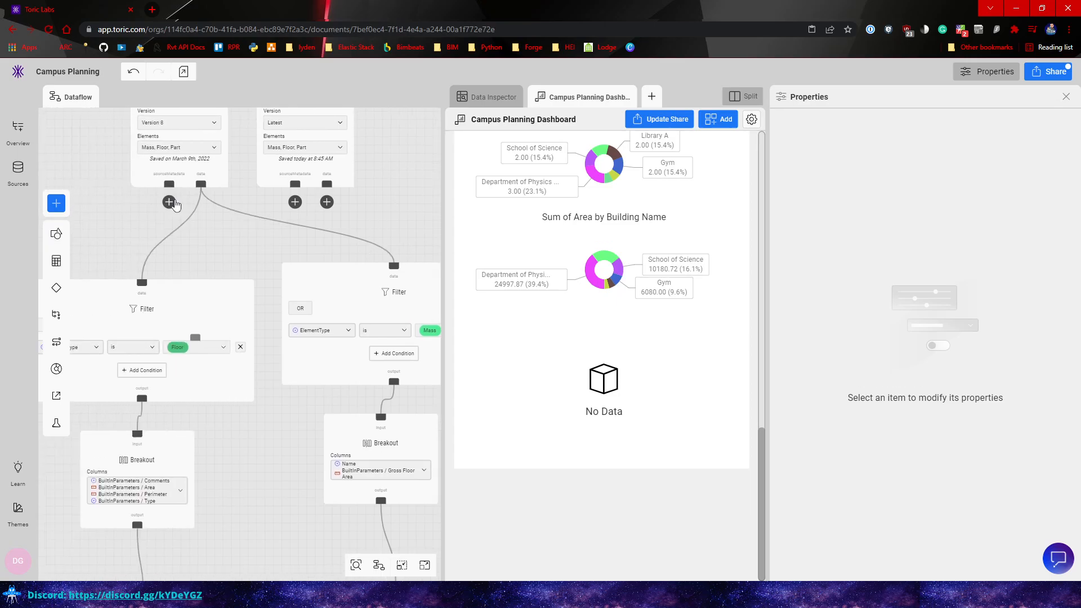
Duplicate the Mass Filter node and place the copy beside the original, fed by the My Campus data.
left_click(203, 185)
left_click_drag(296, 251, 178, 228)
left_click(248, 279)
key("ctrl+c")
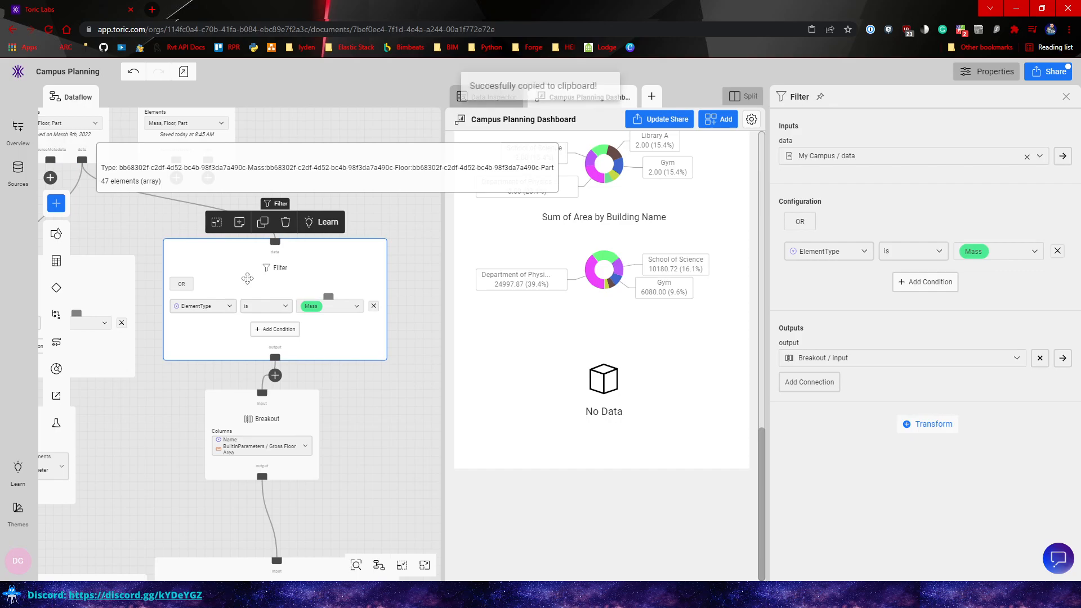
key("ctrl+v")
left_click_drag(353, 197, 173, 203)
left_click_drag(191, 282, 321, 258)
left_click(353, 242)
left_click_drag(268, 197, 252, 157)
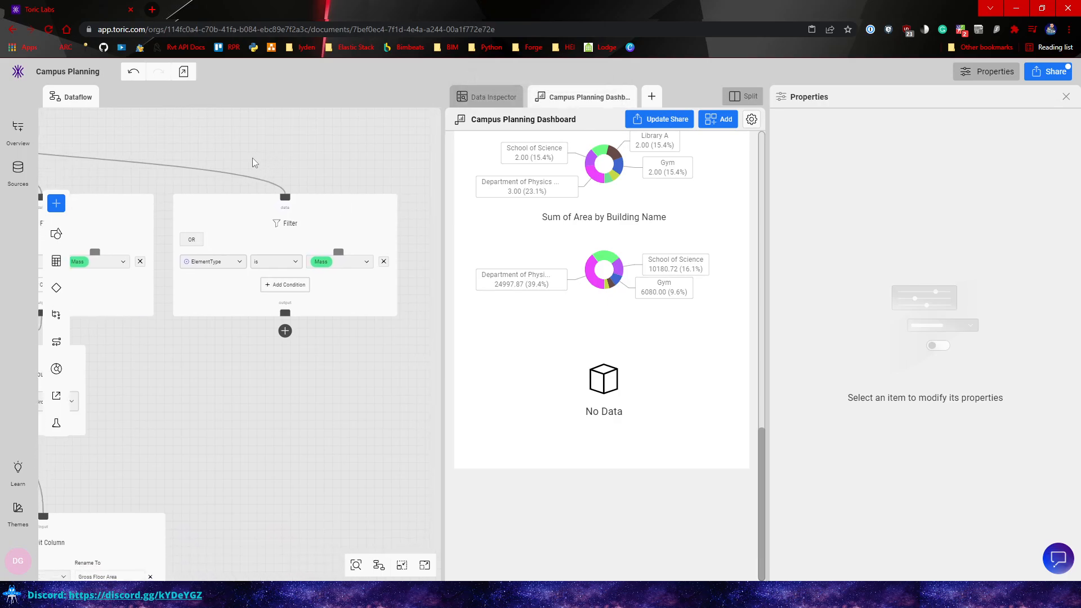
Set the copied filter's ElementType value to Part and feed its output to the dashboard's new model viewer.
left_click(353, 262)
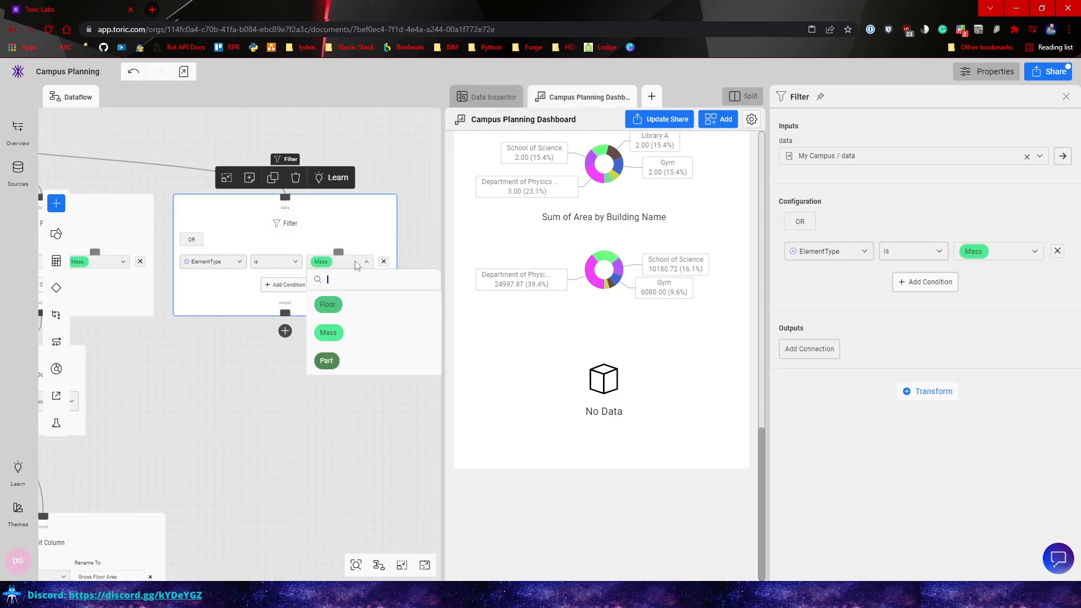
left_click(326, 360)
left_click(357, 146)
scroll(332, 353, "down", 1)
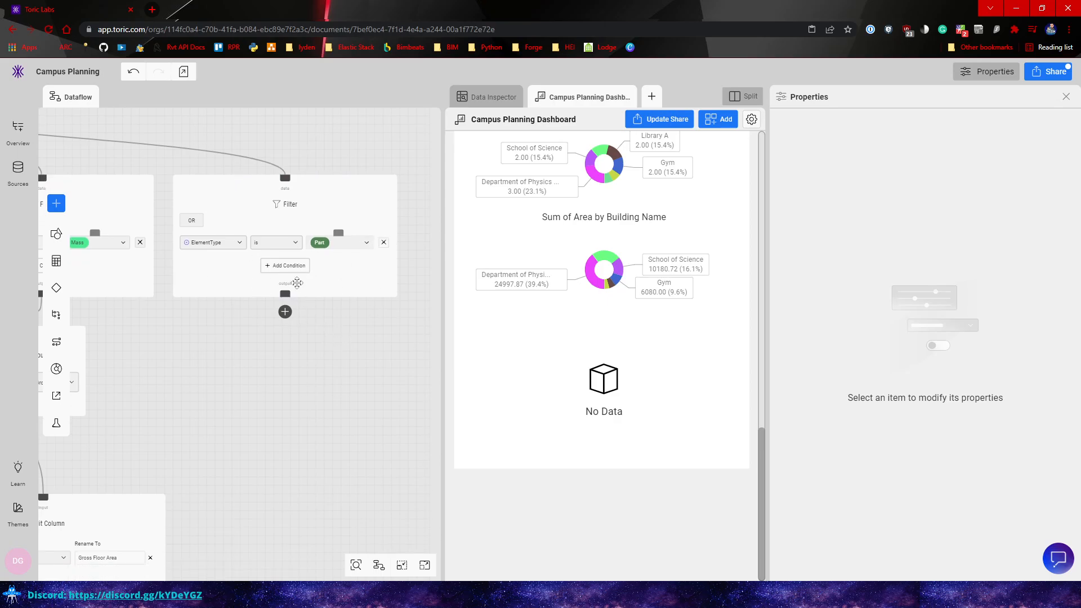
left_click_drag(285, 293, 562, 413)
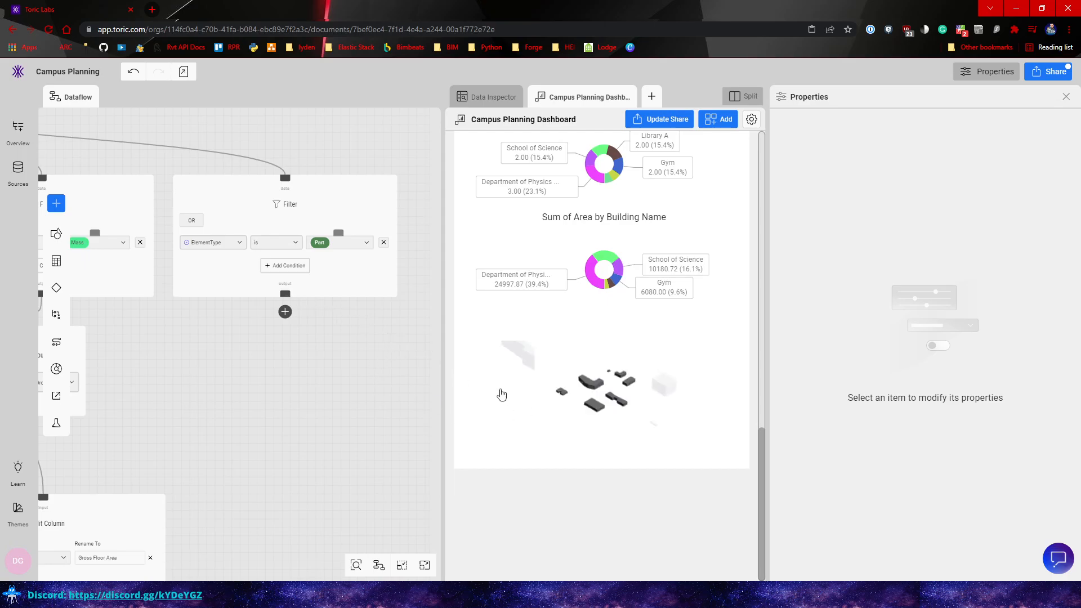
Color the new model viewer by the BuiltInParameters / Usage column and close its properties.
left_click(466, 346)
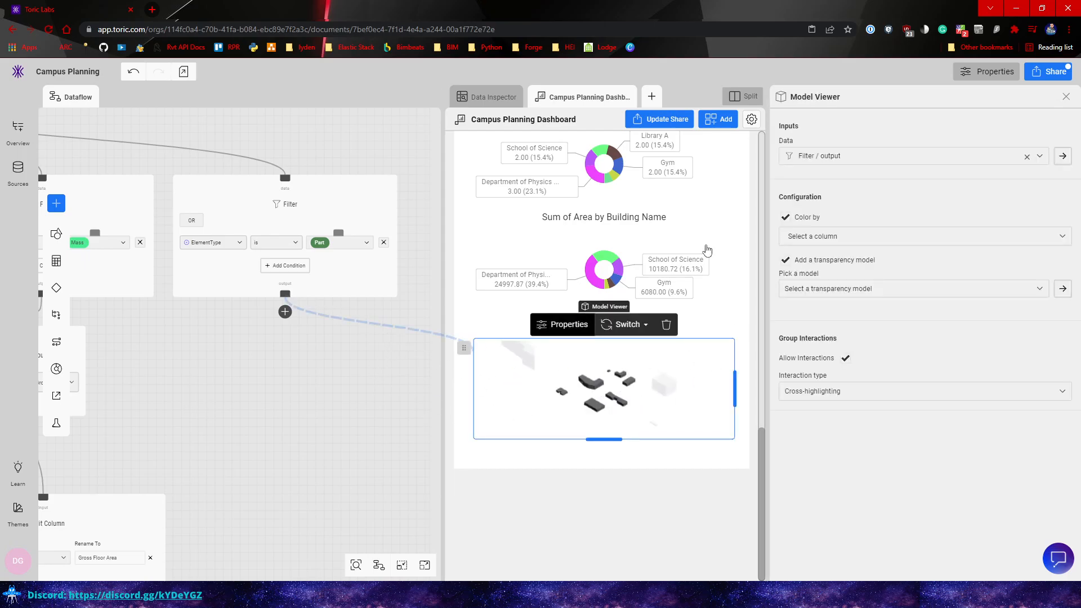
left_click(825, 243)
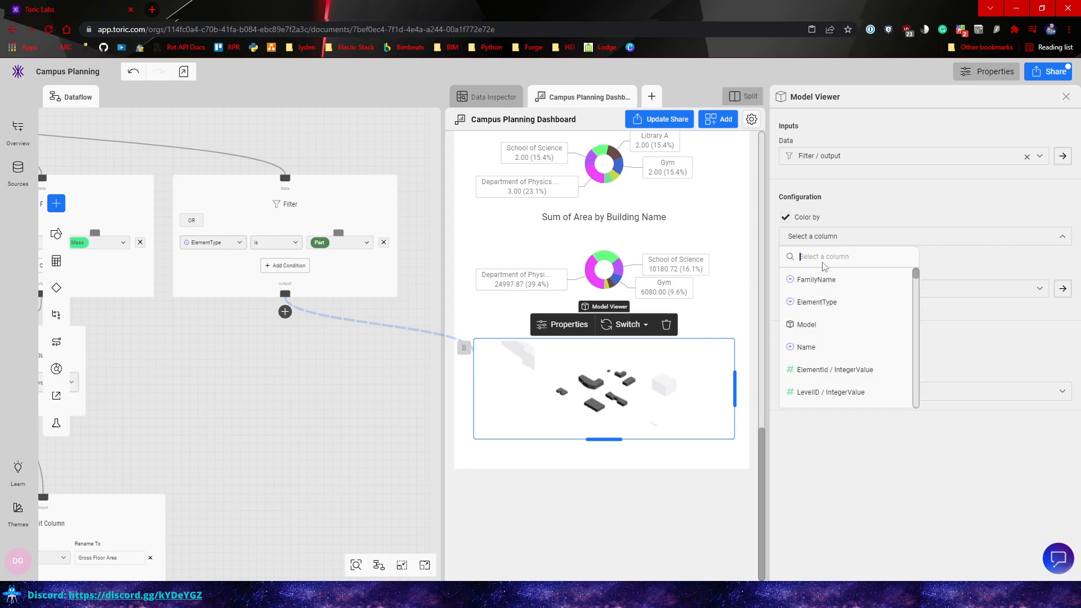
type("usag")
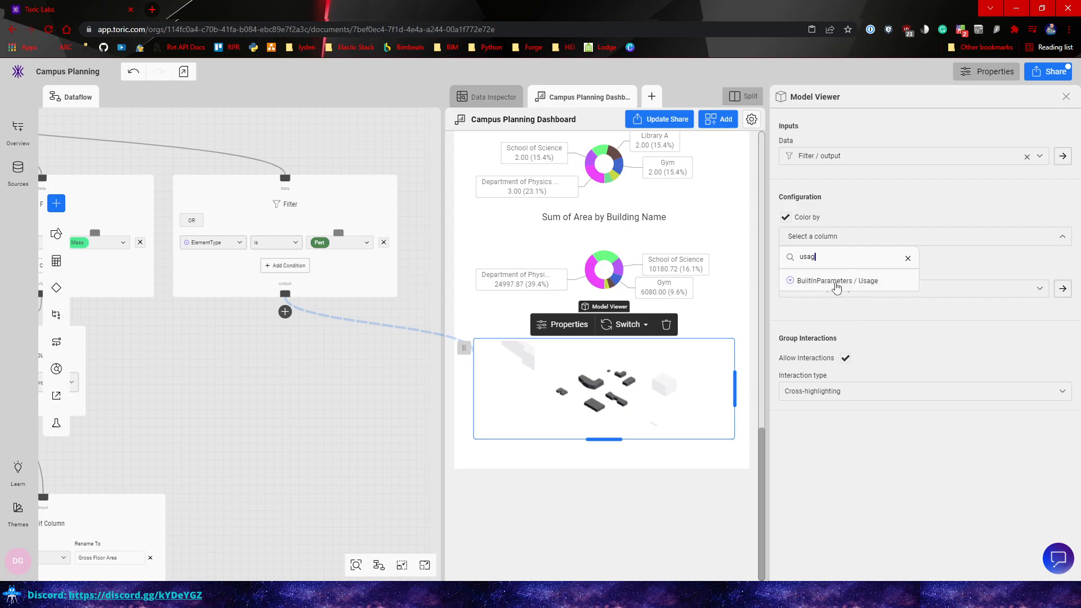
left_click(837, 280)
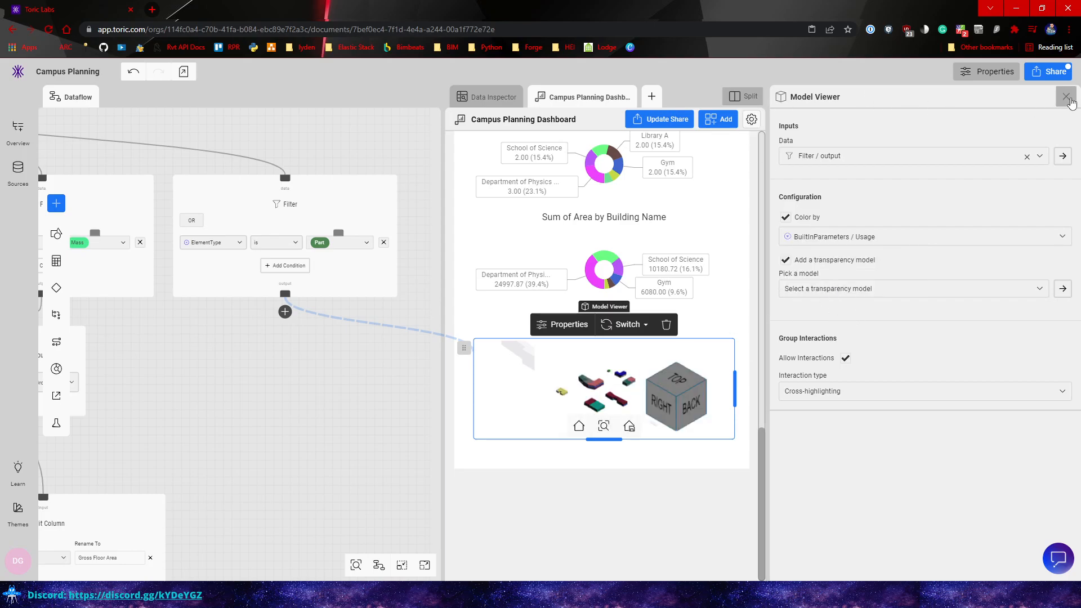
left_click(1066, 97)
Widen the dashboard pane, increase the new model viewer's height, and zoom in on the colored buildings.
left_click_drag(619, 288, 571, 284)
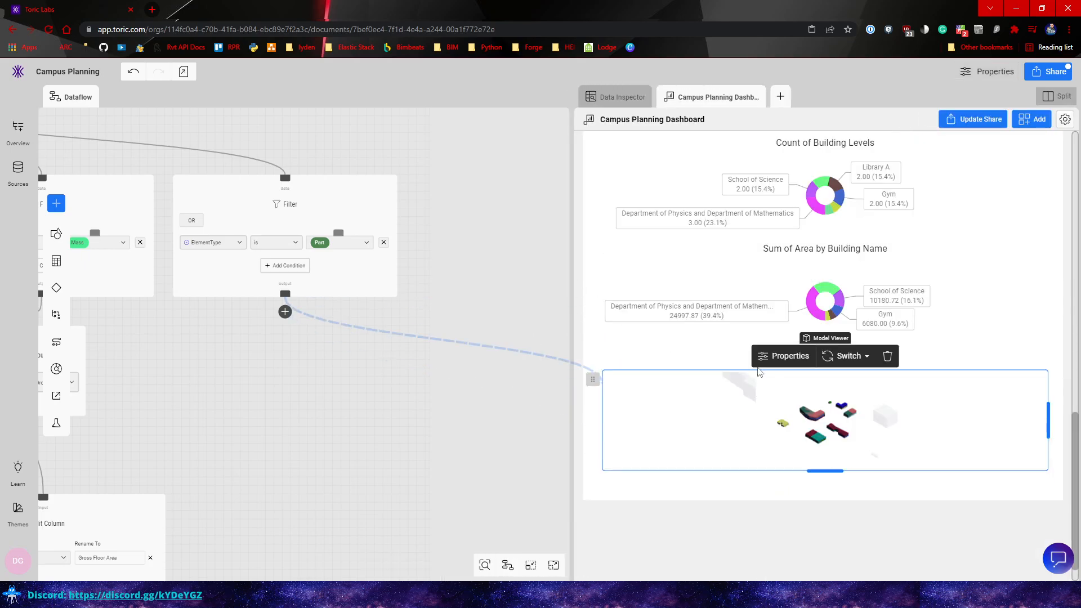
left_click_drag(824, 476, 824, 539)
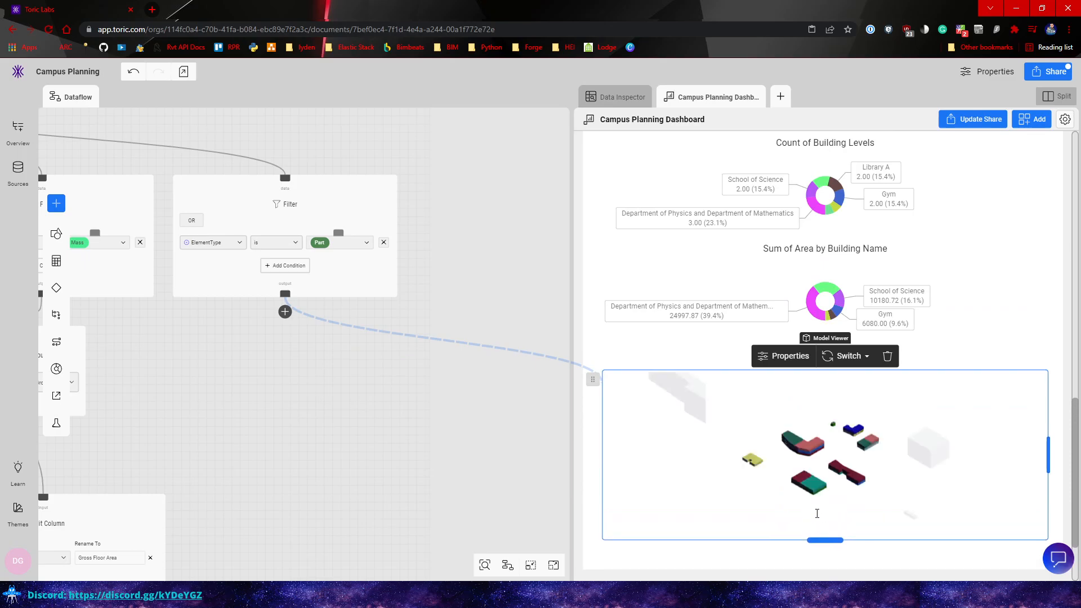
scroll(715, 423, "down", 2)
left_click_drag(823, 440, 819, 492)
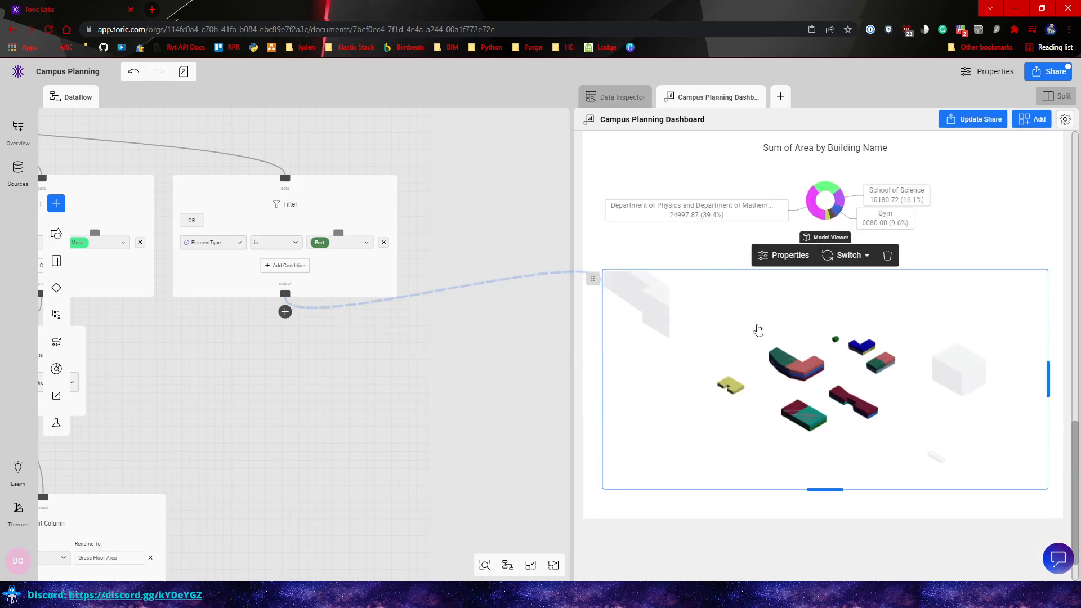
scroll(814, 380, "up", 3)
scroll(807, 397, "up", 2)
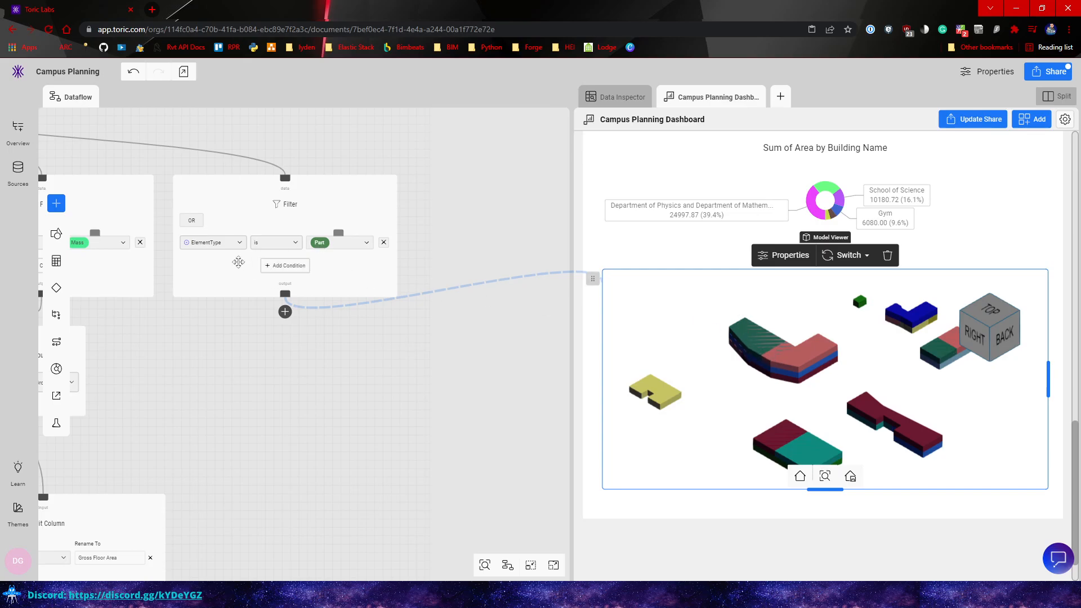
Switch the Part filter to AND and add a condition that BuiltInParameters / Usage is not empty.
left_click(192, 224)
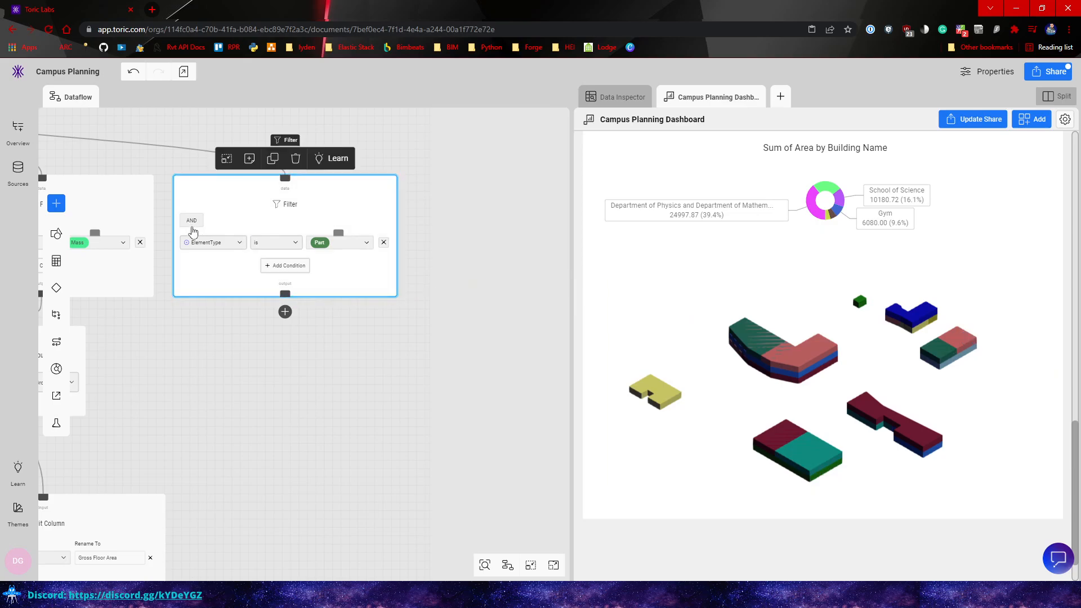
left_click(279, 265)
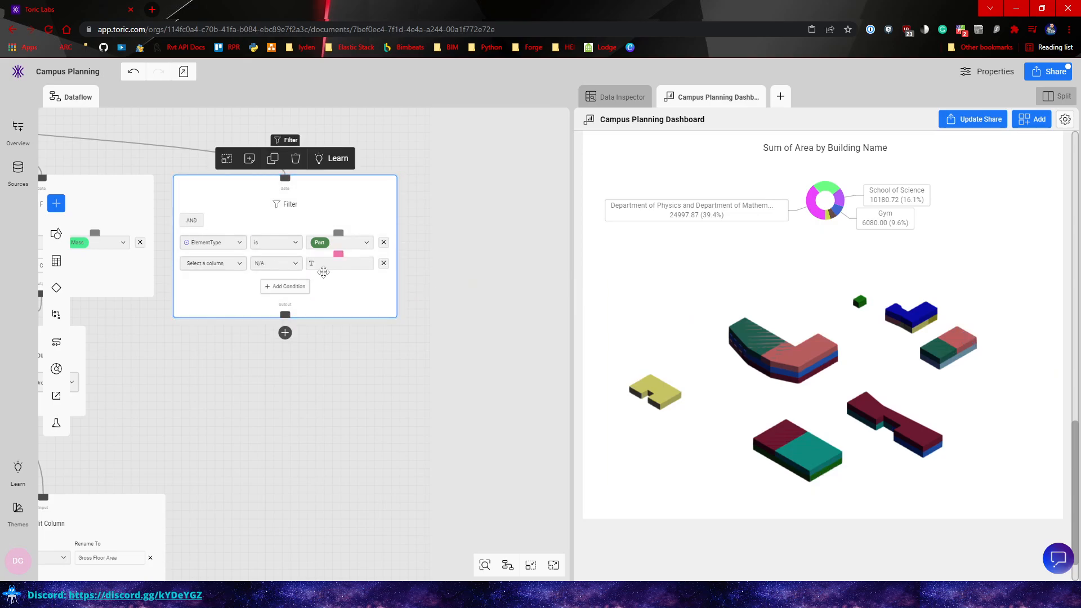
left_click(224, 266)
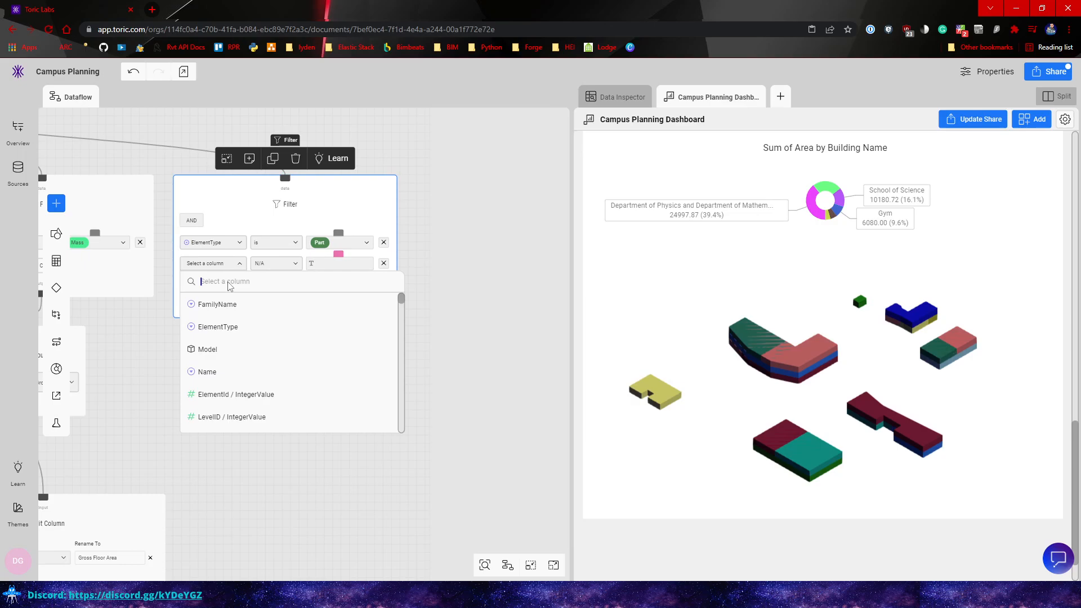
type("usa")
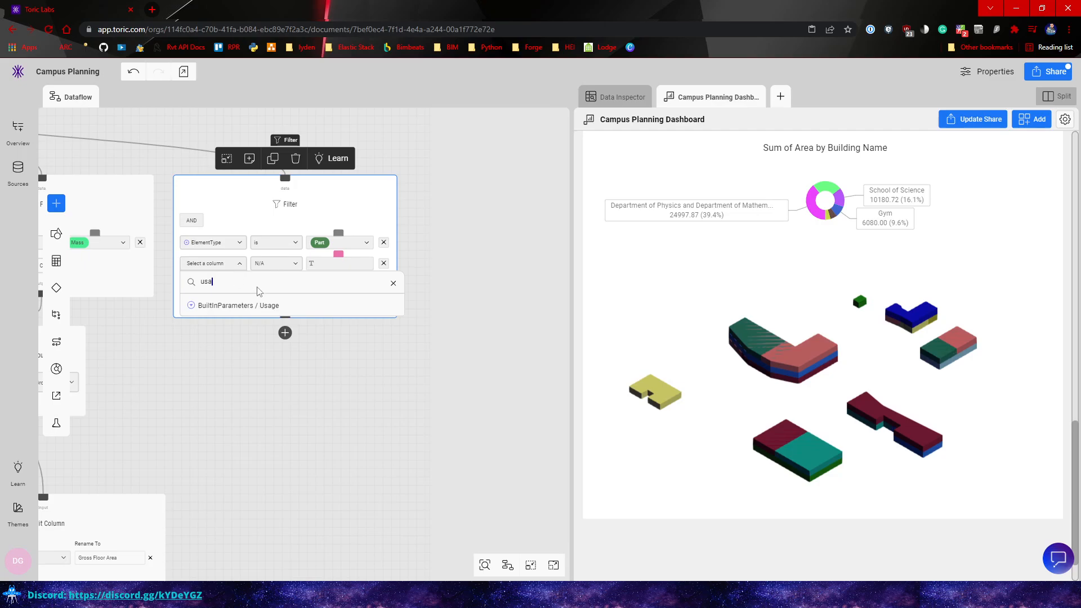
left_click(265, 304)
left_click(280, 273)
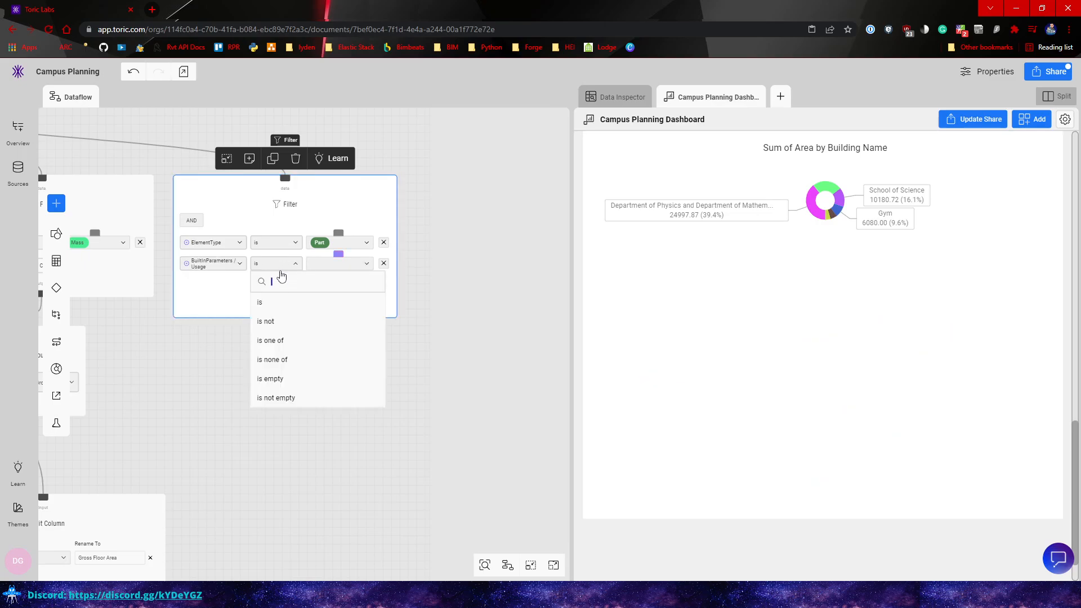
left_click(286, 408)
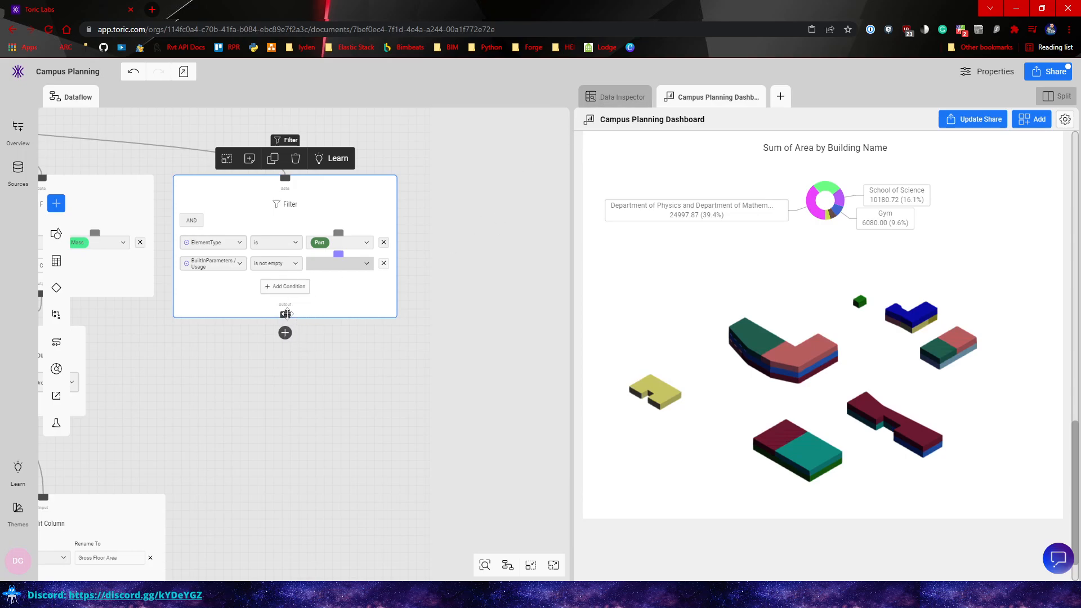
left_click_drag(285, 315, 503, 229)
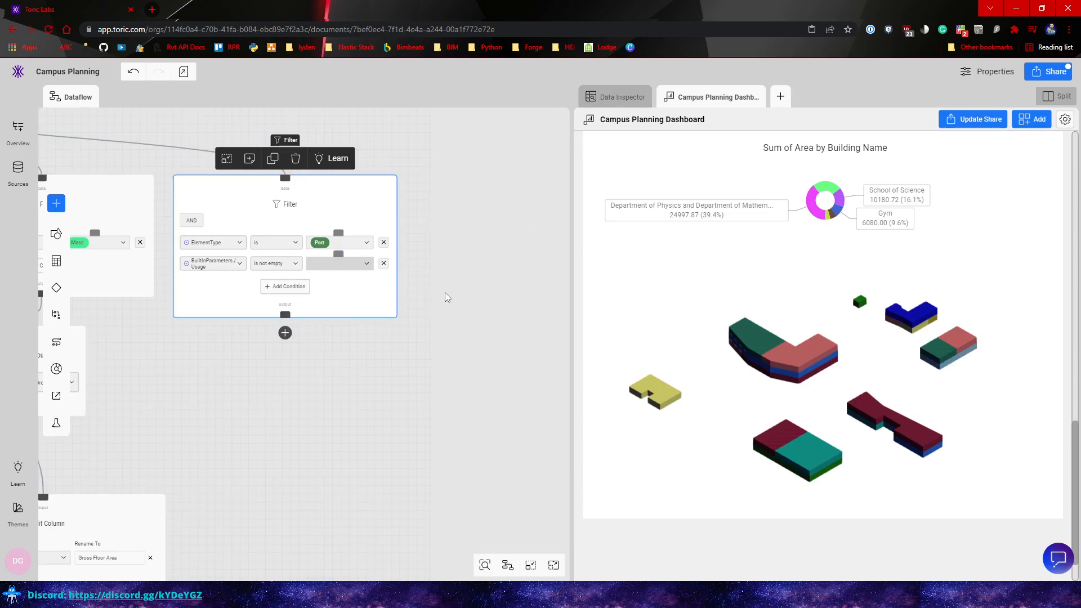
Inspect the Part filter's data, compare it with the Mass filter's, and examine the Part rows' BuiltInParameters columns.
left_click(625, 100)
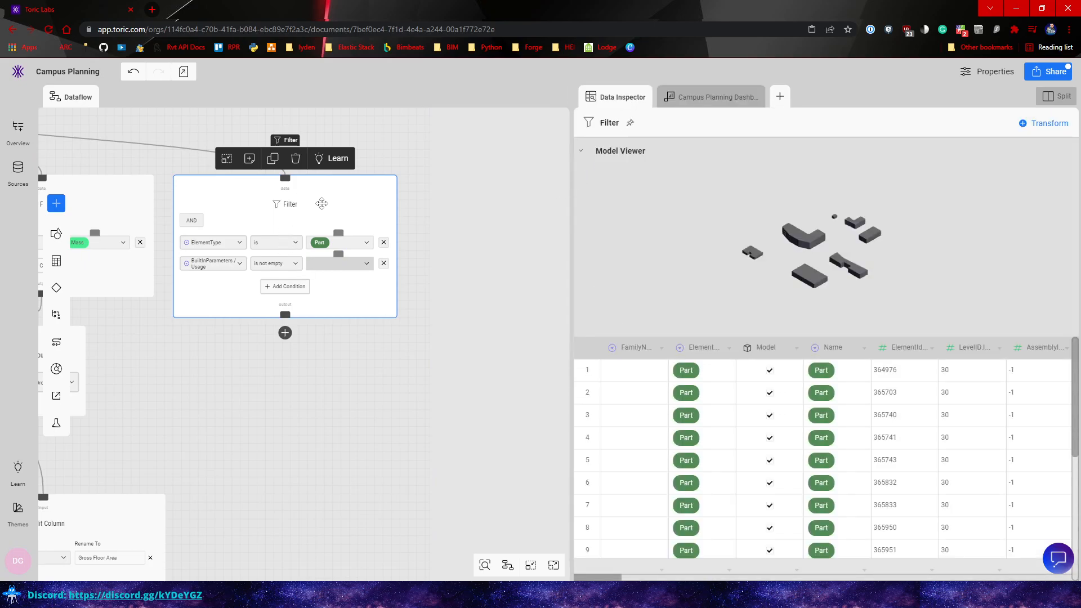
scroll(227, 258, "left", 5)
left_click(299, 213)
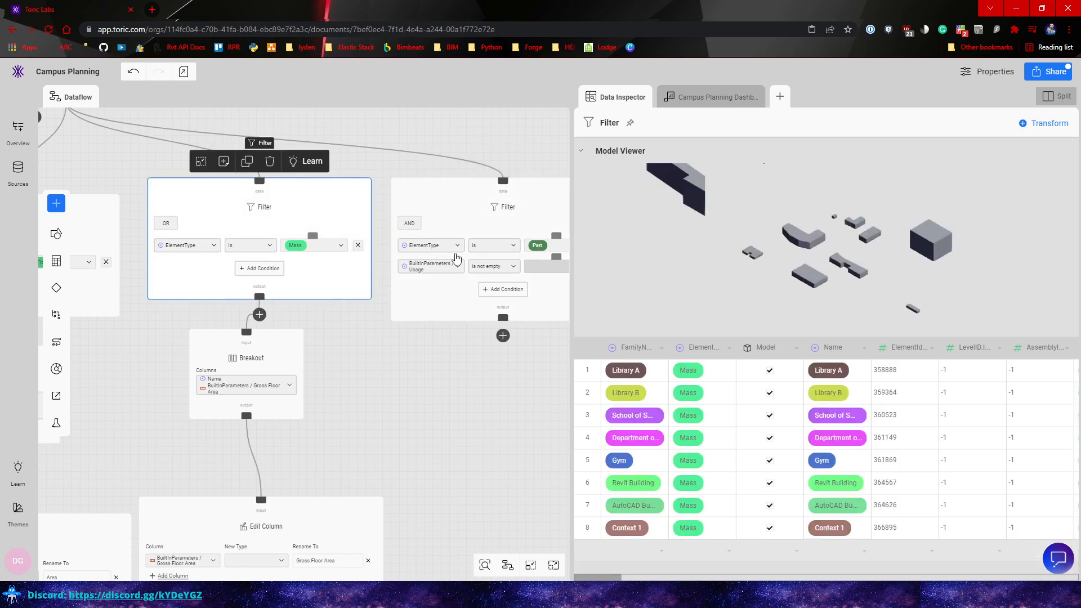
left_click(473, 228)
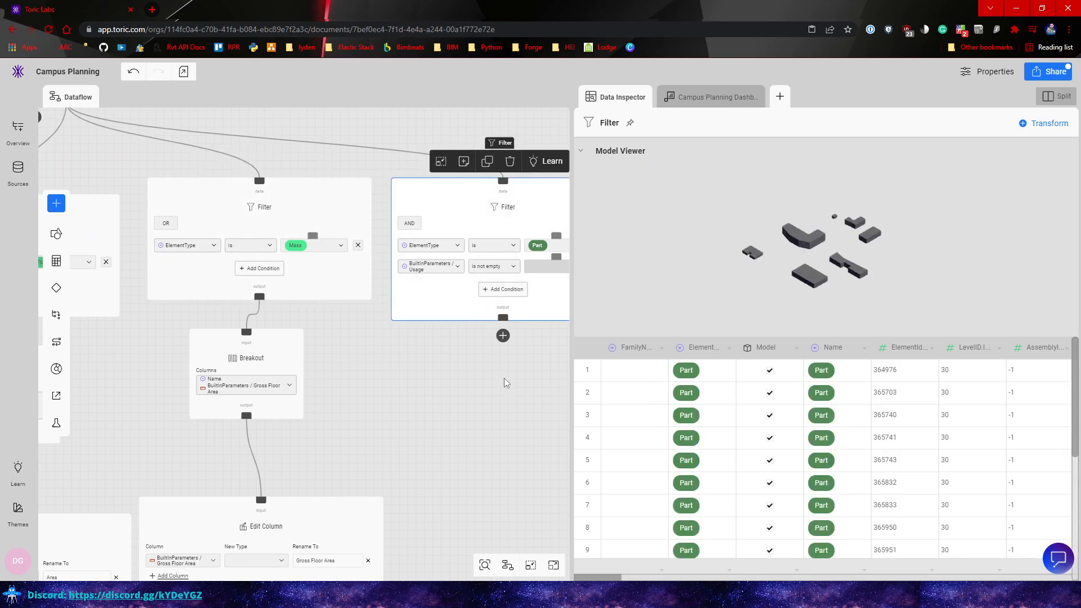
scroll(276, 383, "right", 5)
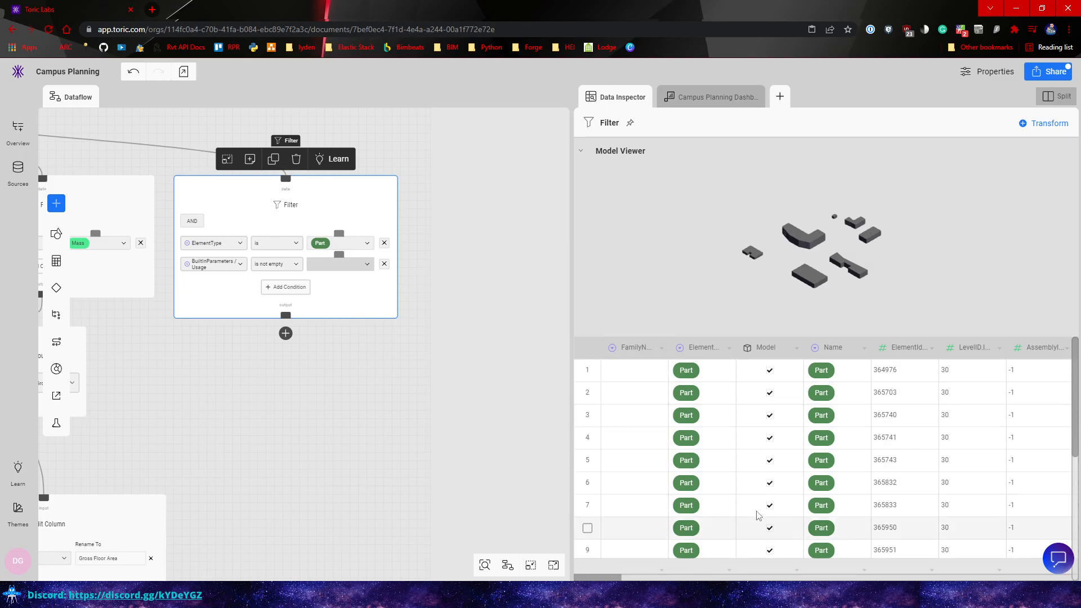
left_click_drag(616, 579, 770, 572)
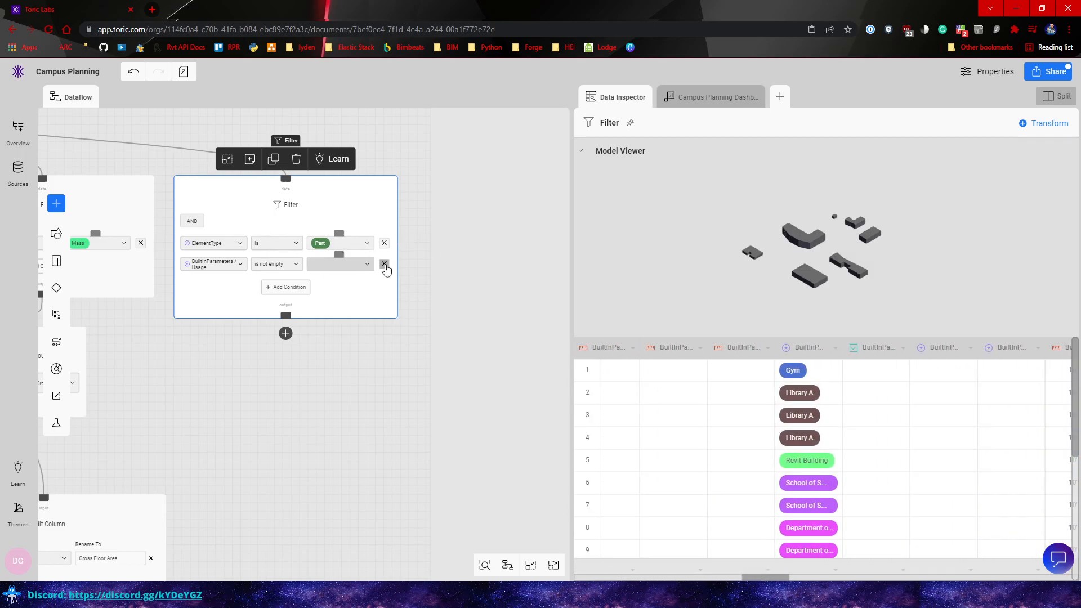
Remove the Part filter's BuiltInParameters / Usage condition to inspect the unfiltered rows, and re-add it as is not empty.
left_click(384, 264)
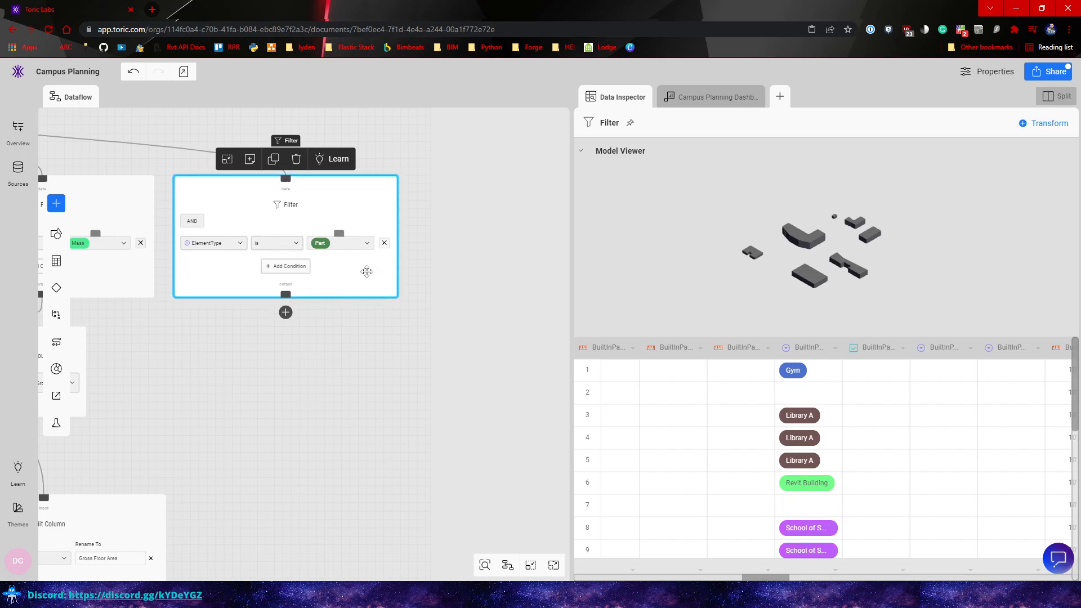
left_click(800, 395)
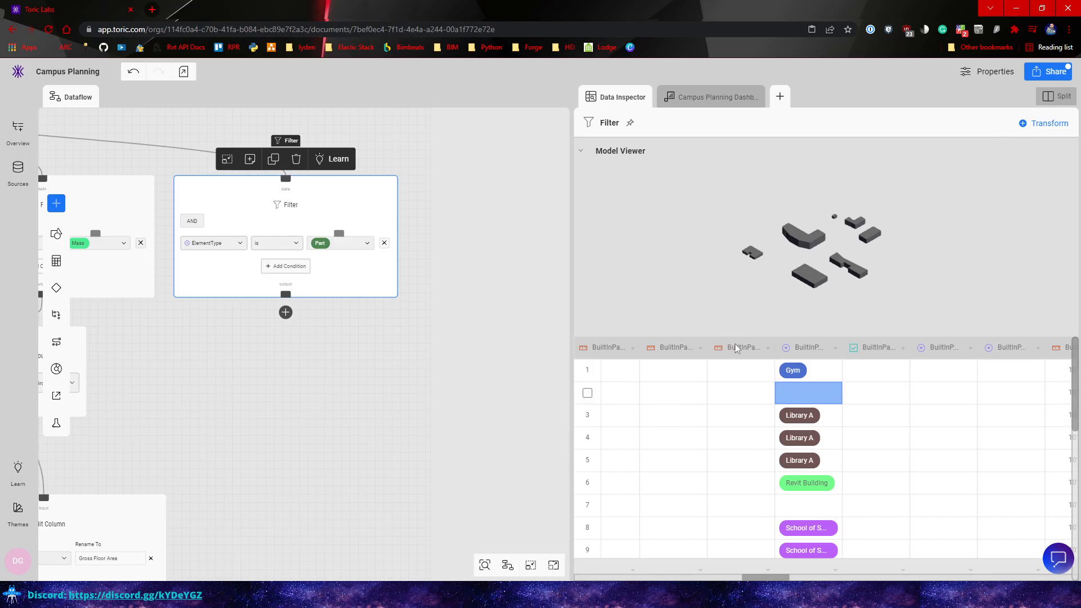
left_click(294, 268)
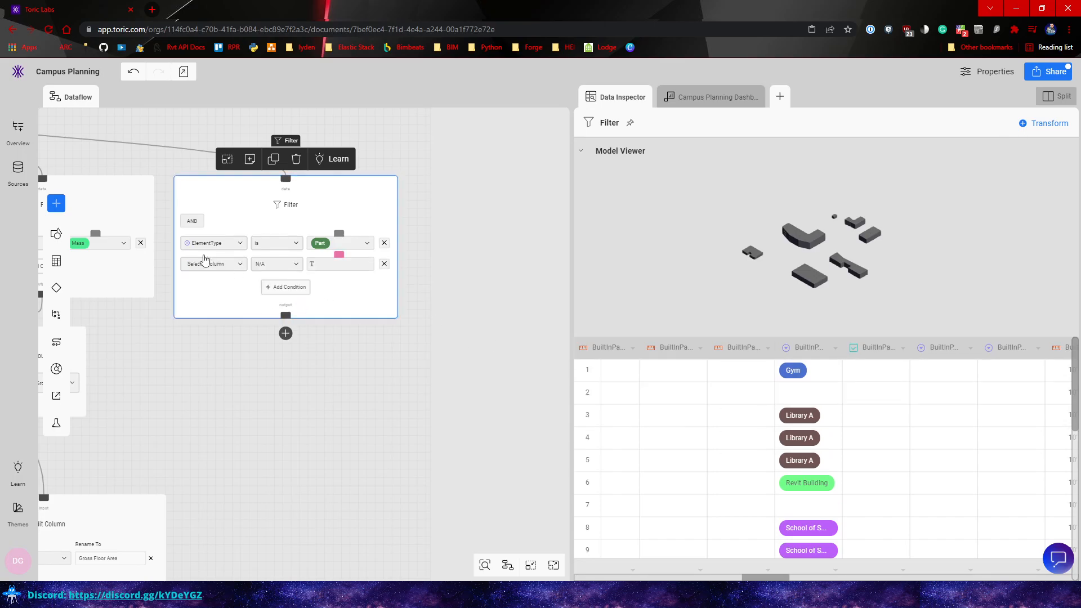
left_click(208, 269)
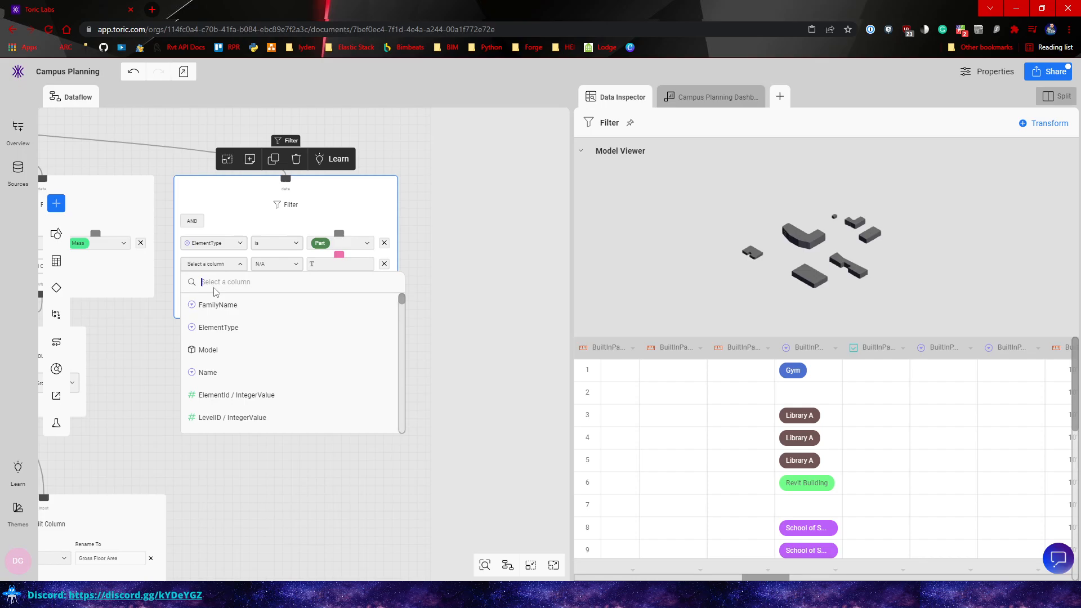
type("usa")
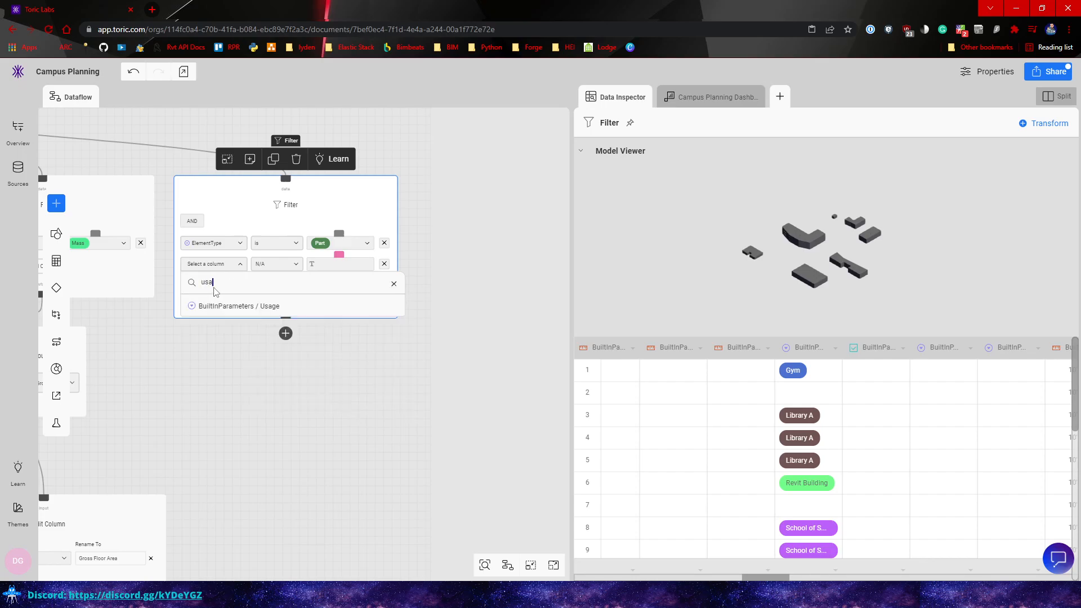
left_click(269, 307)
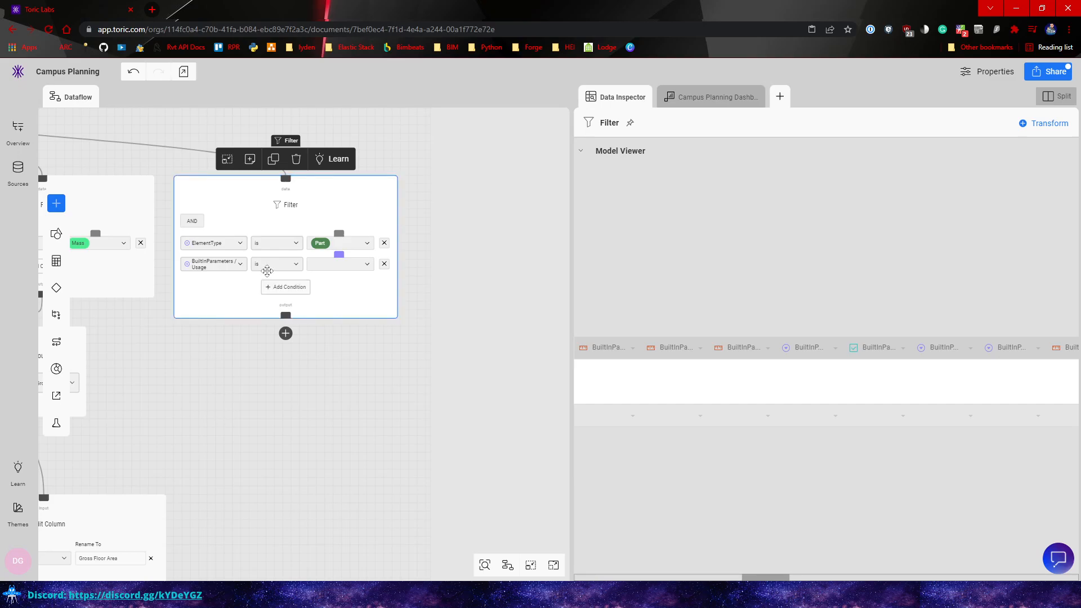
left_click(290, 263)
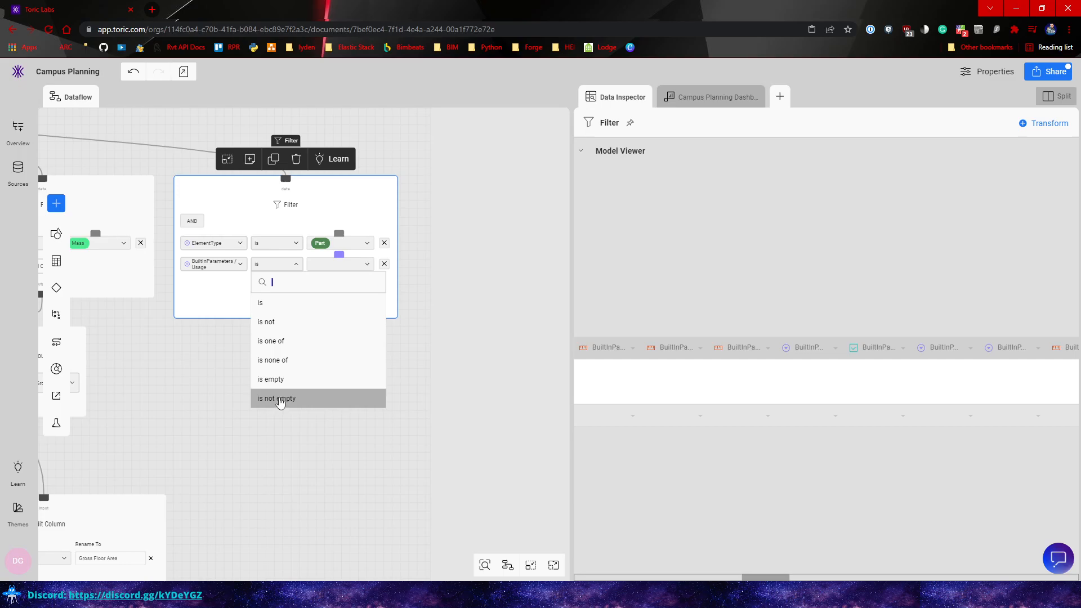
left_click(279, 399)
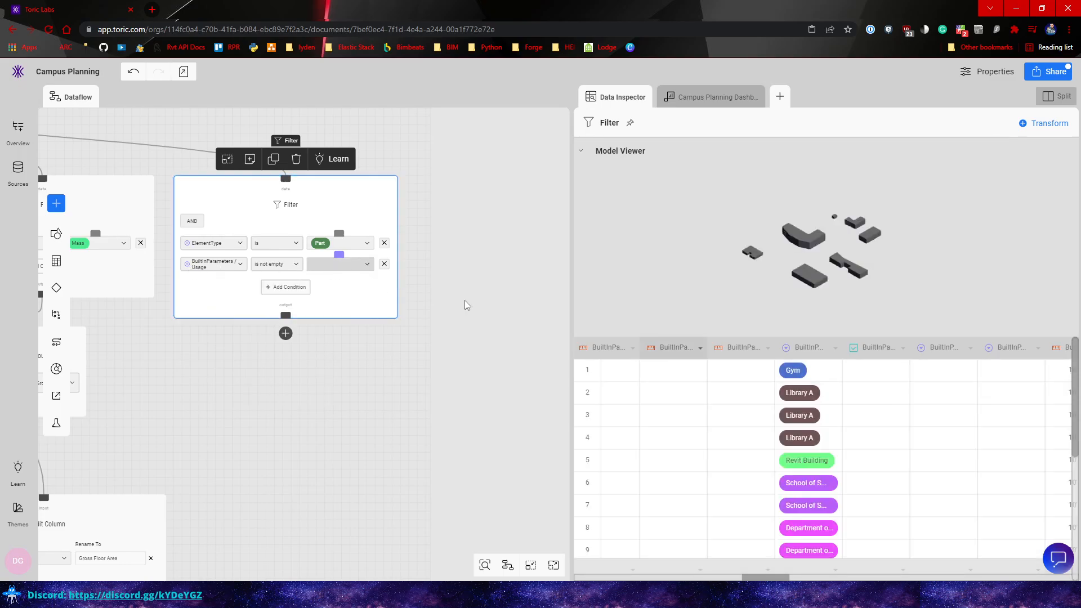
Return to the Campus Planning Dashboard and orbit and zoom the usage-colored model viewer to examine the buildings in context.
left_click(696, 96)
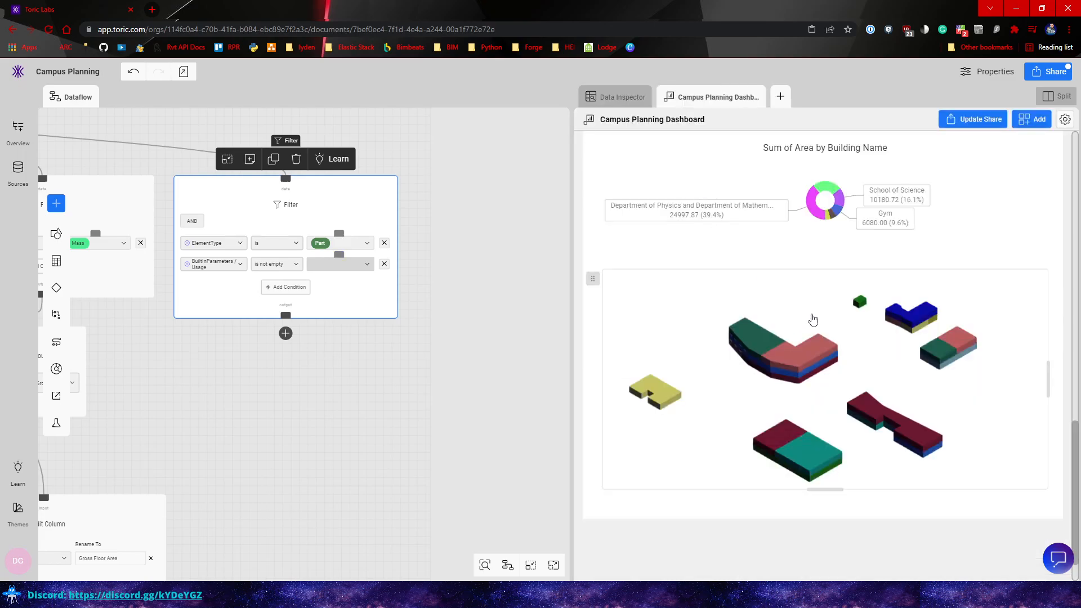
scroll(788, 353, "down", 1)
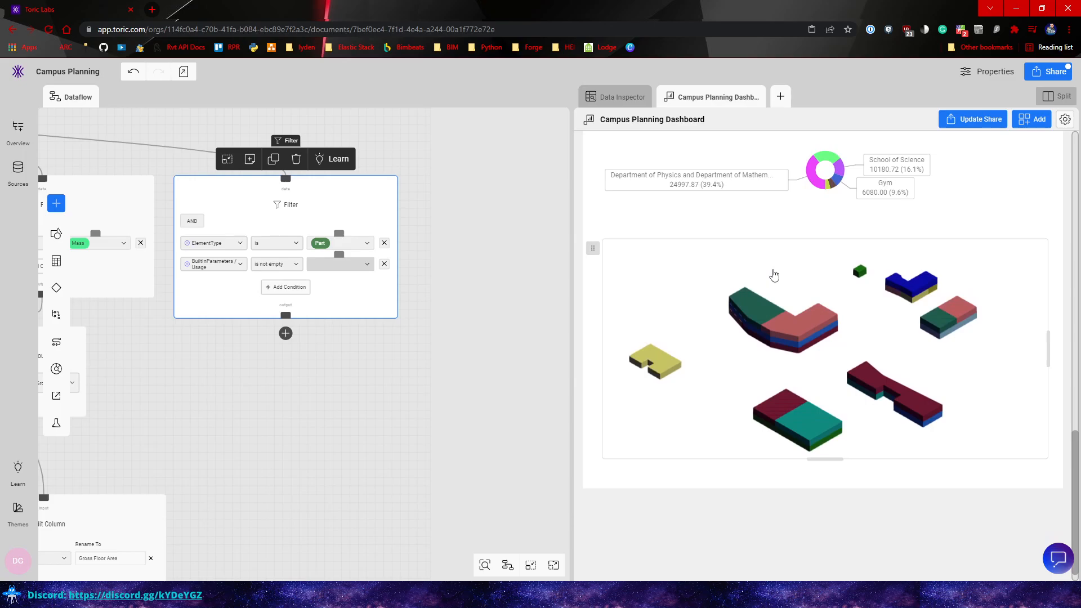
right_click(788, 317)
left_click(770, 332)
left_click_drag(725, 323, 816, 330)
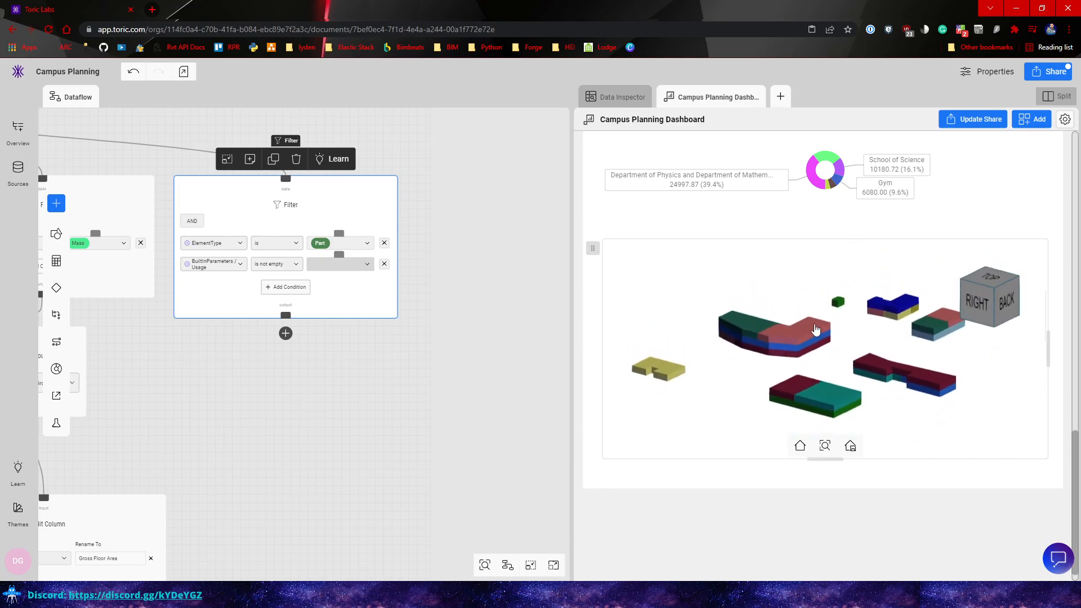
scroll(788, 329, "down", 3)
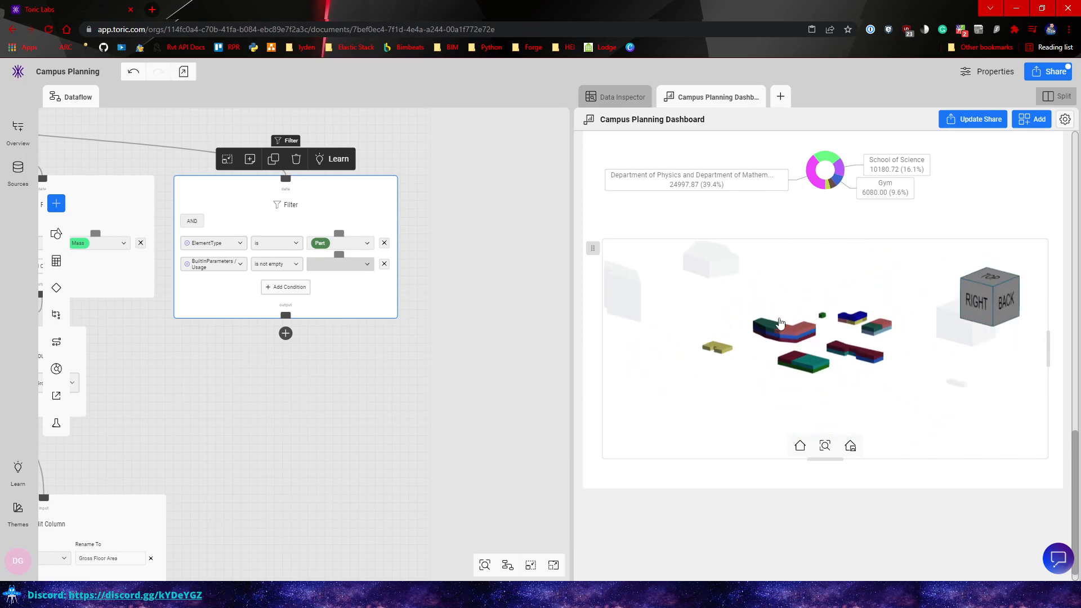
scroll(716, 330, "up", 2)
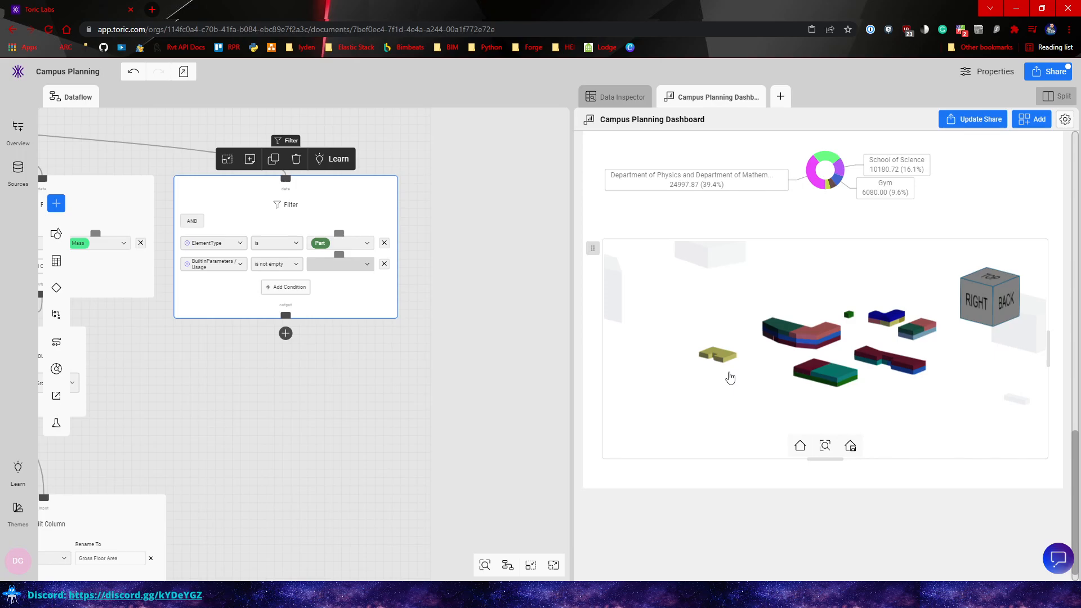
Add a Breakout node to the output of the Part filter.
left_click(433, 378)
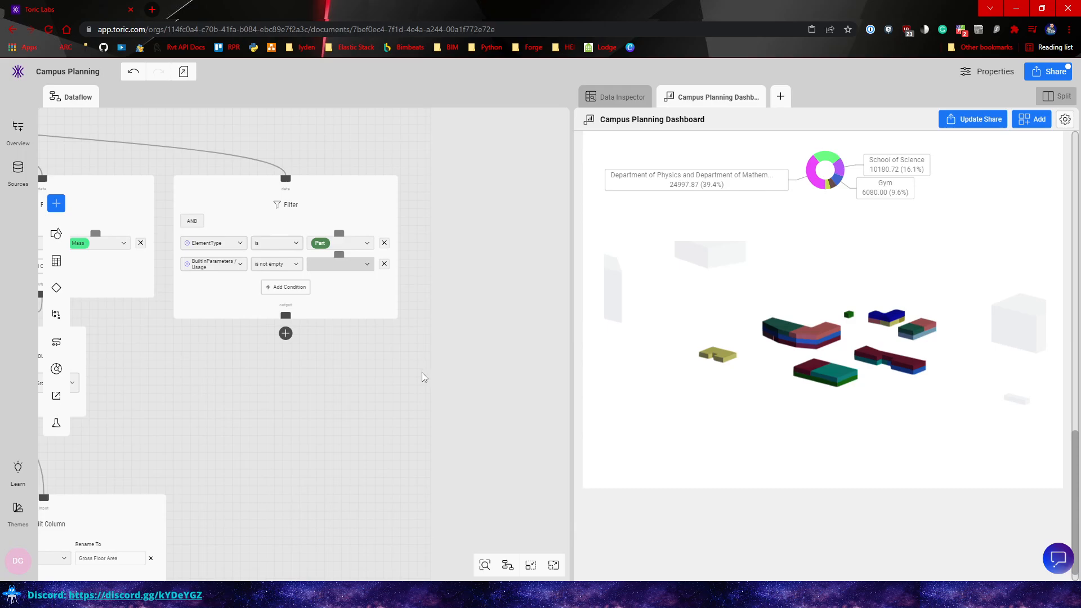
left_click_drag(381, 418, 386, 369)
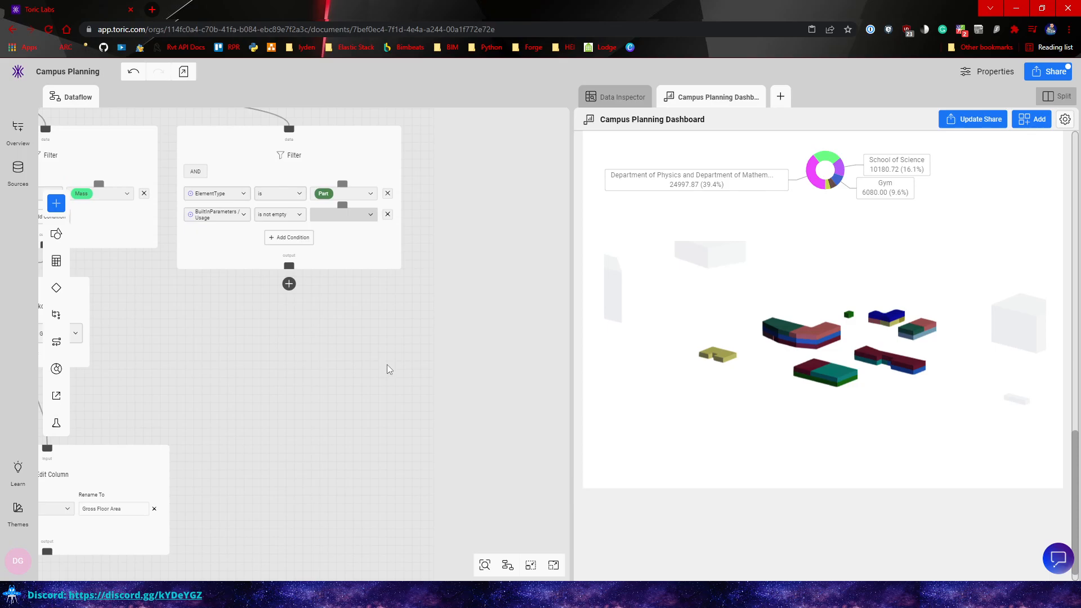
left_click_drag(372, 325, 417, 271)
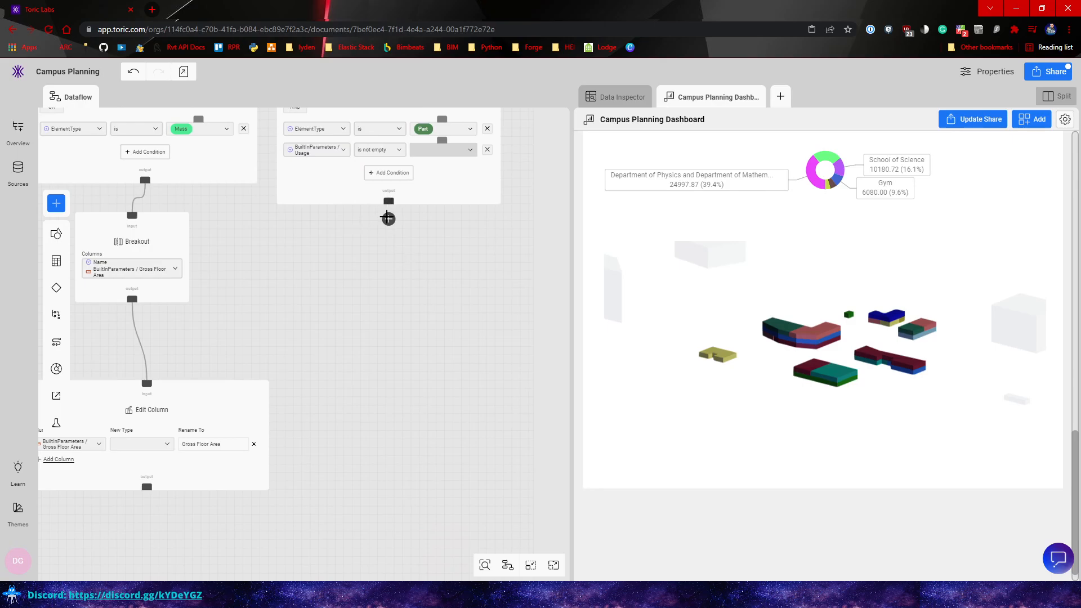
left_click(388, 219)
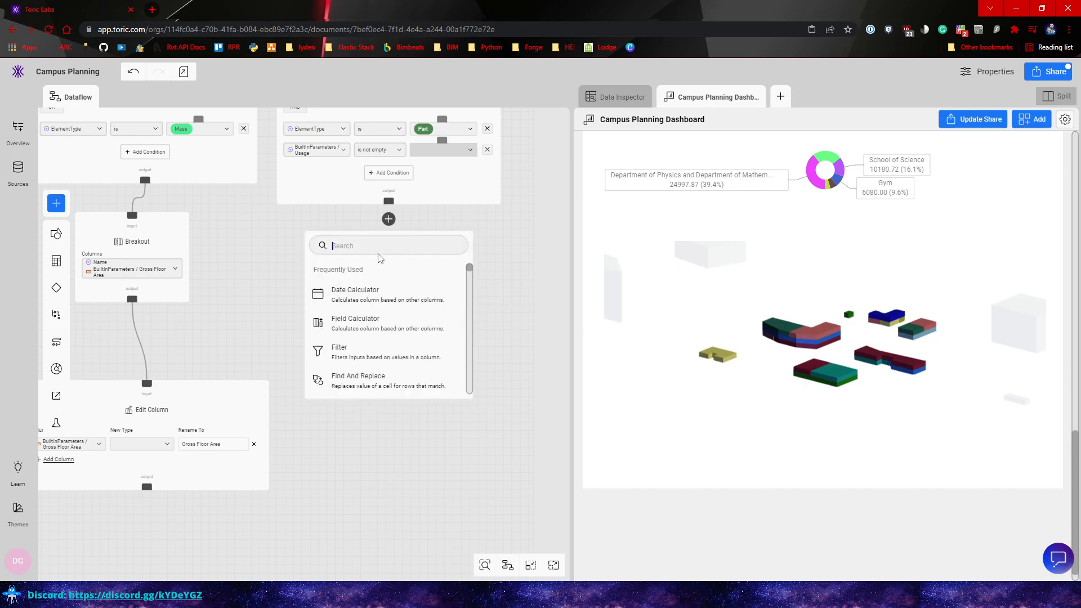
type("bre")
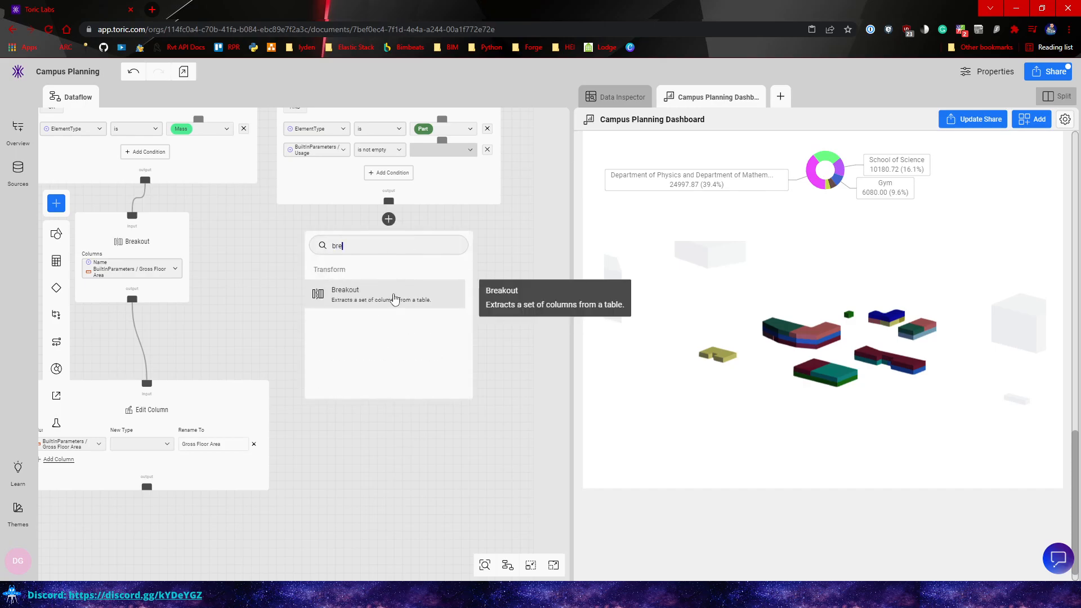
left_click(393, 297)
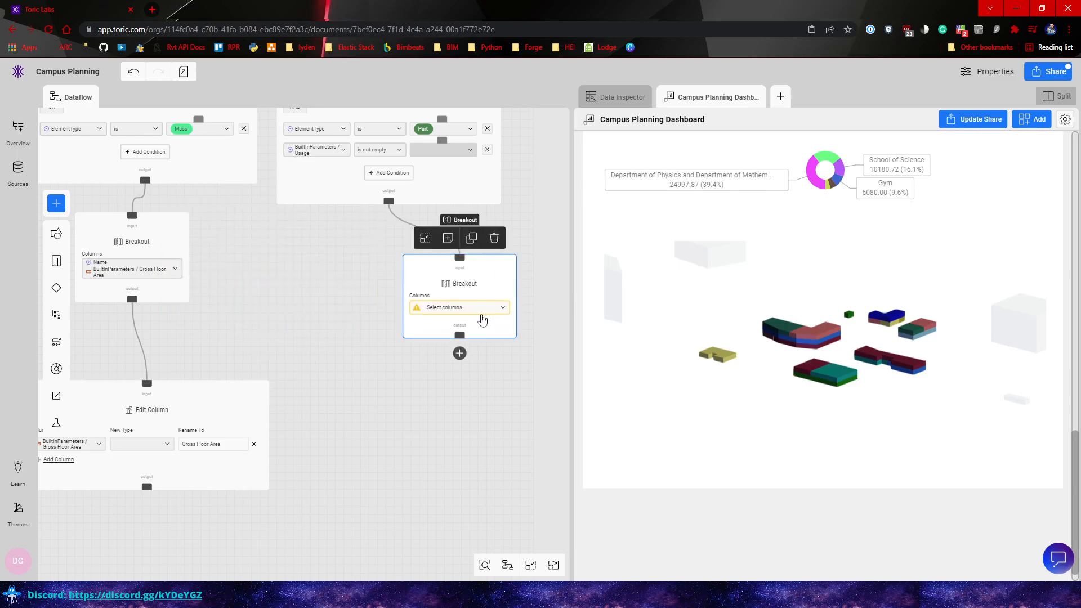
Set the new Breakout's columns to BuiltInParameters / Comments, BuiltInParameters / Area and BuiltInParameters / Usage.
left_click(476, 308)
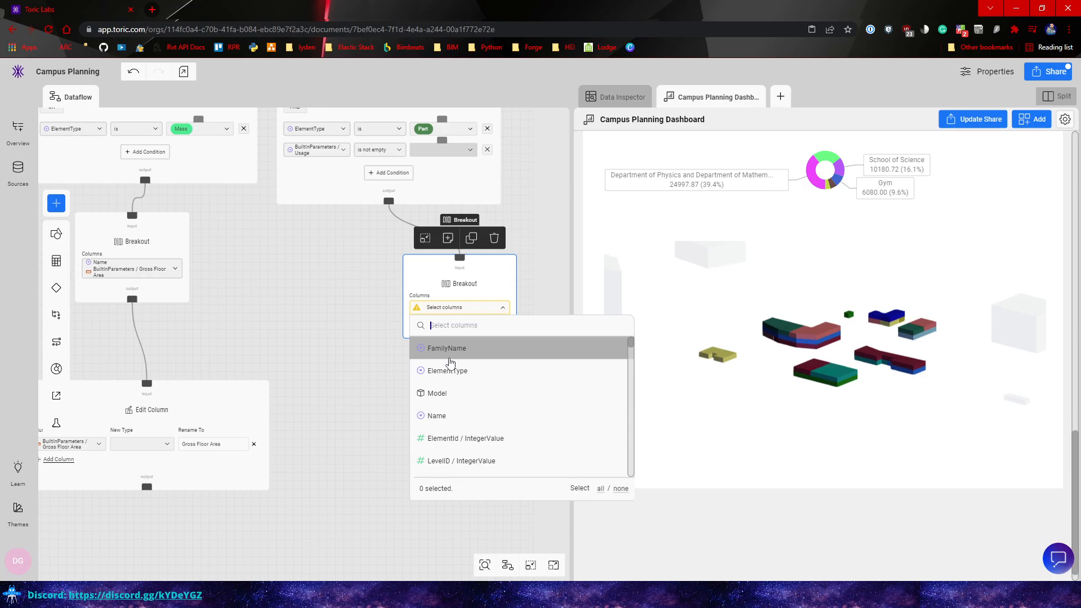
type("com")
left_click(452, 358)
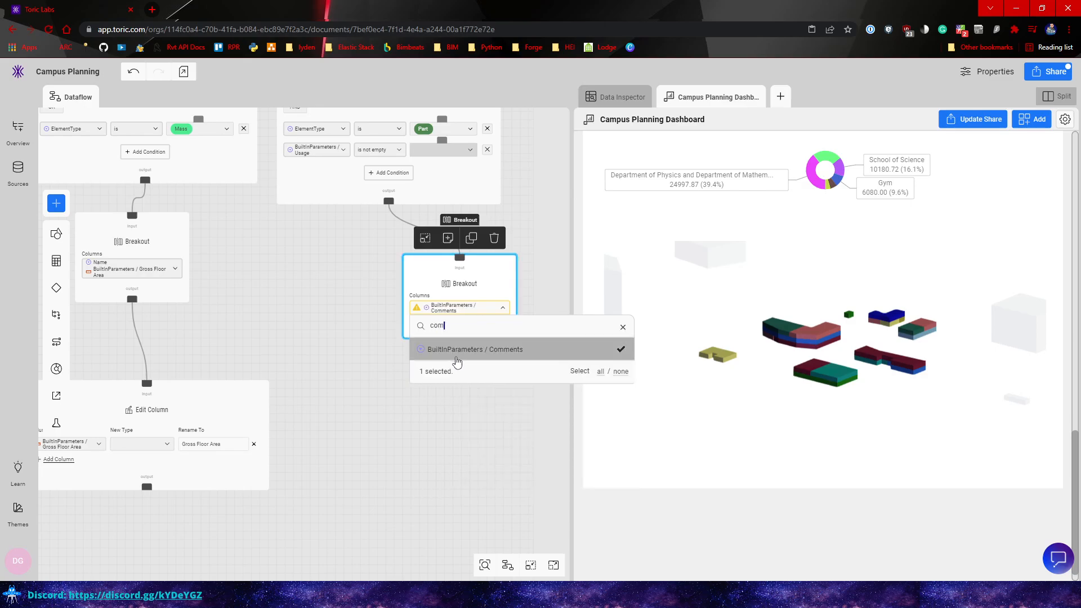
key("BackSpace")
key("BackSpace")
key("BackSpace")
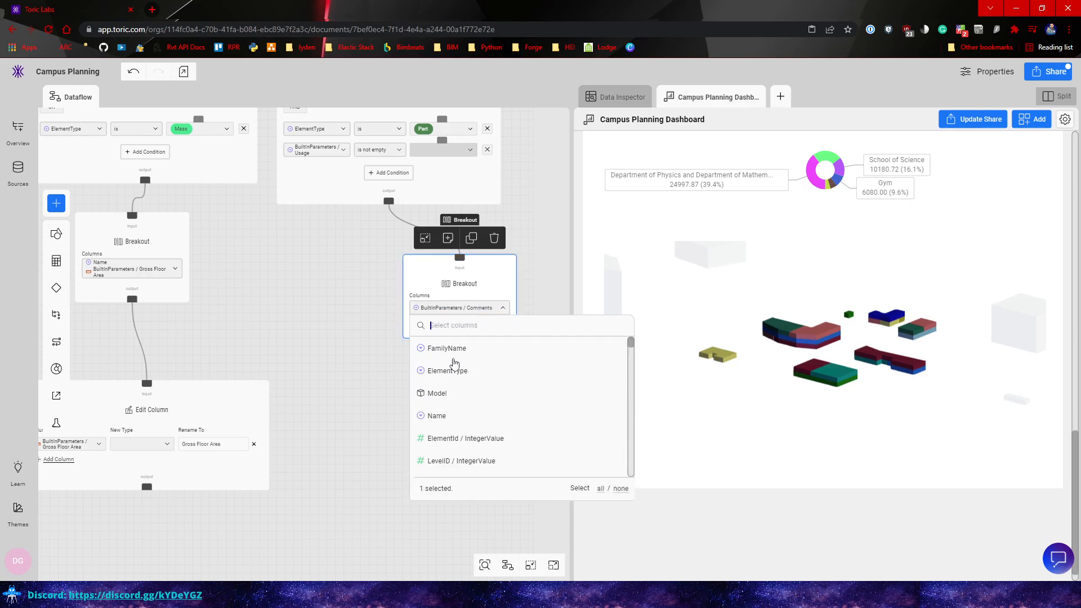
type("ar")
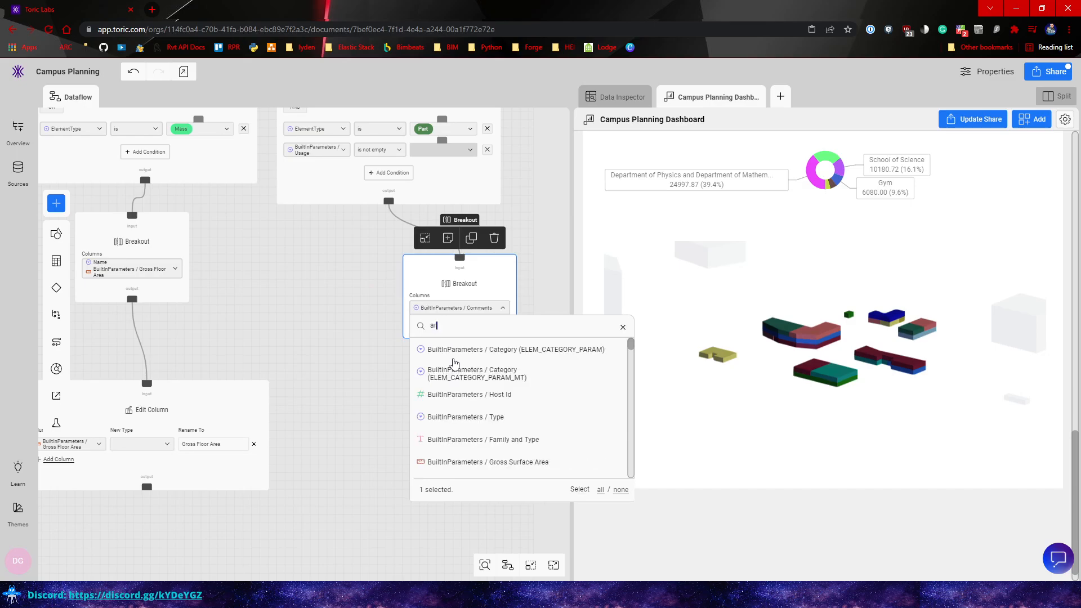
type("ea")
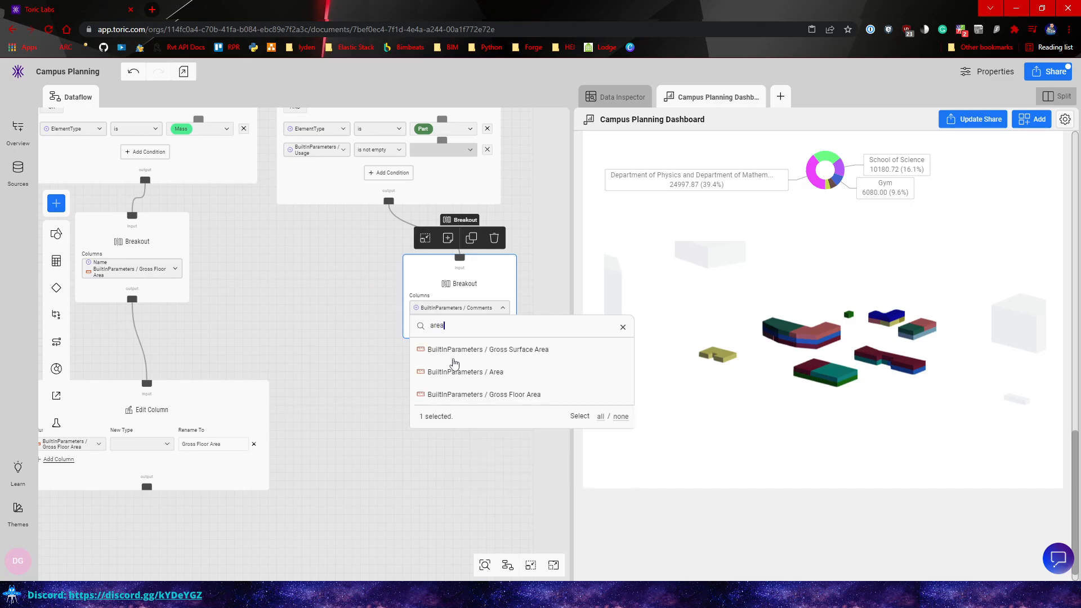
left_click(501, 373)
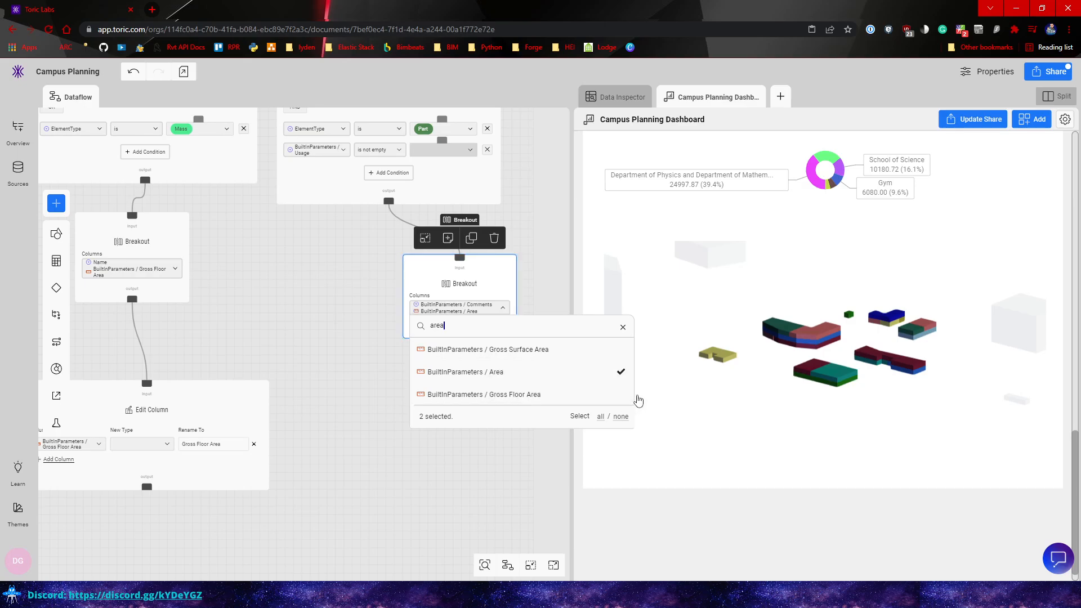
key("BackSpace")
key("BackSpace")
key("BackSpace")
key("BackSpace")
type("usa")
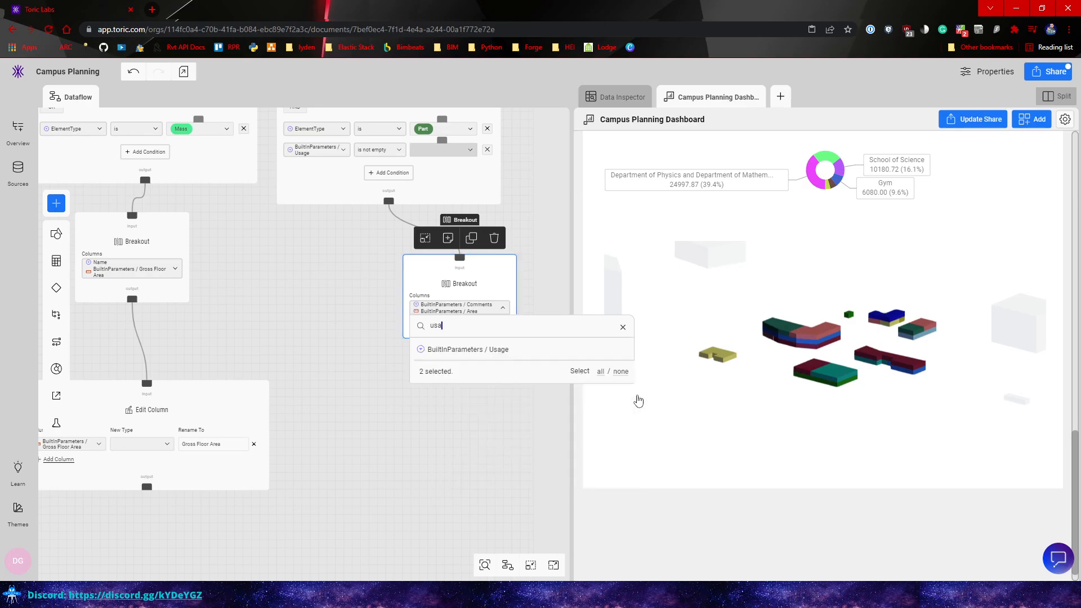
left_click(510, 349)
left_click(458, 488)
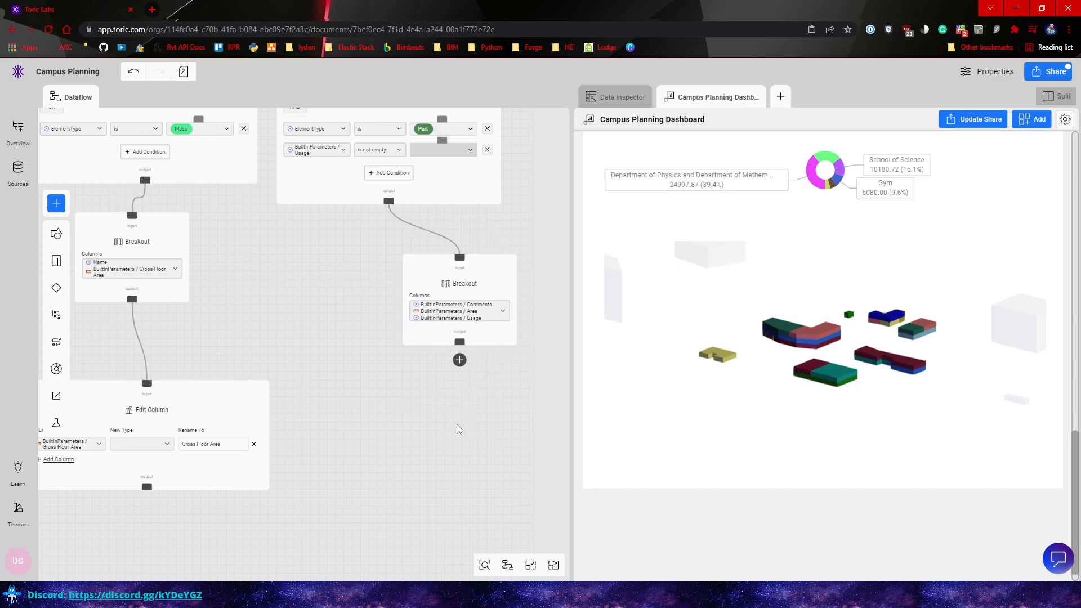
Feed the new Breakout's output into a Table on the dashboard below the model viewer, and look through its rows.
scroll(459, 429, "down", 1)
left_click_drag(460, 291, 653, 457)
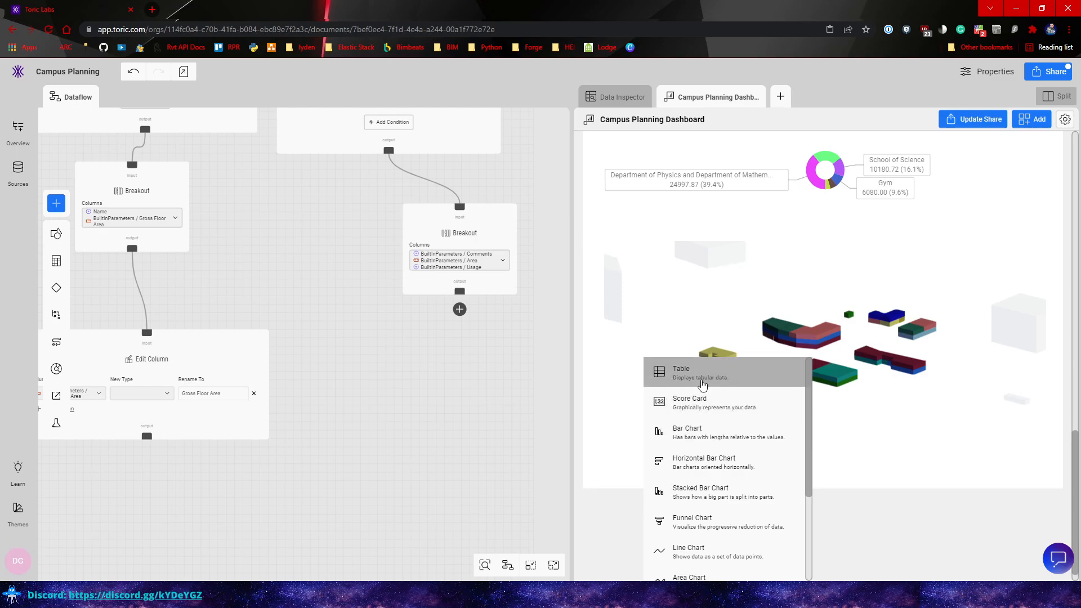
left_click(702, 383)
scroll(619, 468, "down", 3)
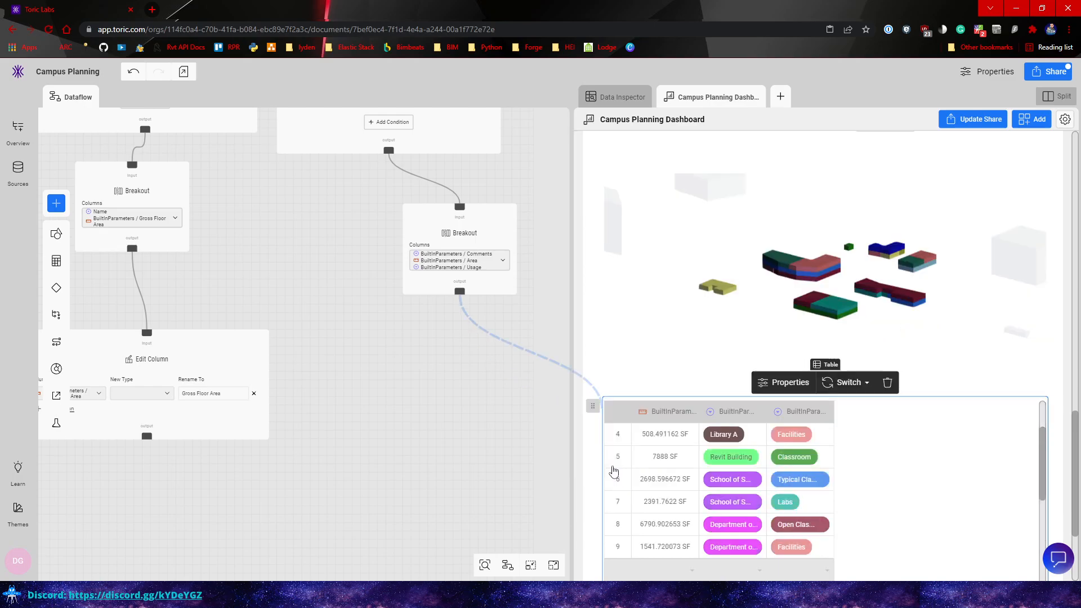
scroll(670, 478, "down", 3)
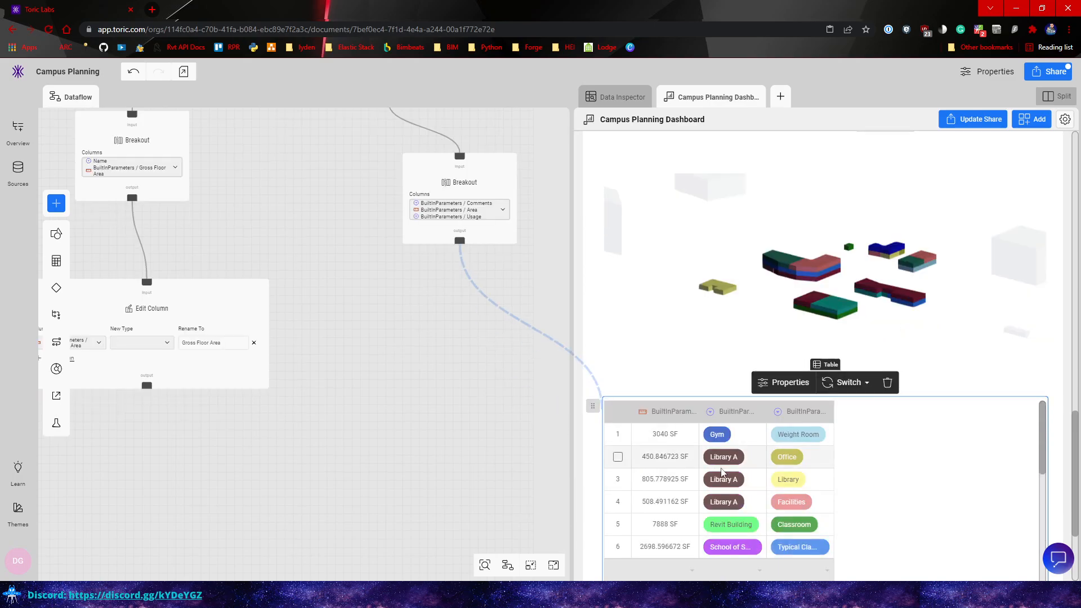
Add a Group By node to the output of the Breakout that holds the Comments, Area and Usage columns.
scroll(723, 473, "down", 1)
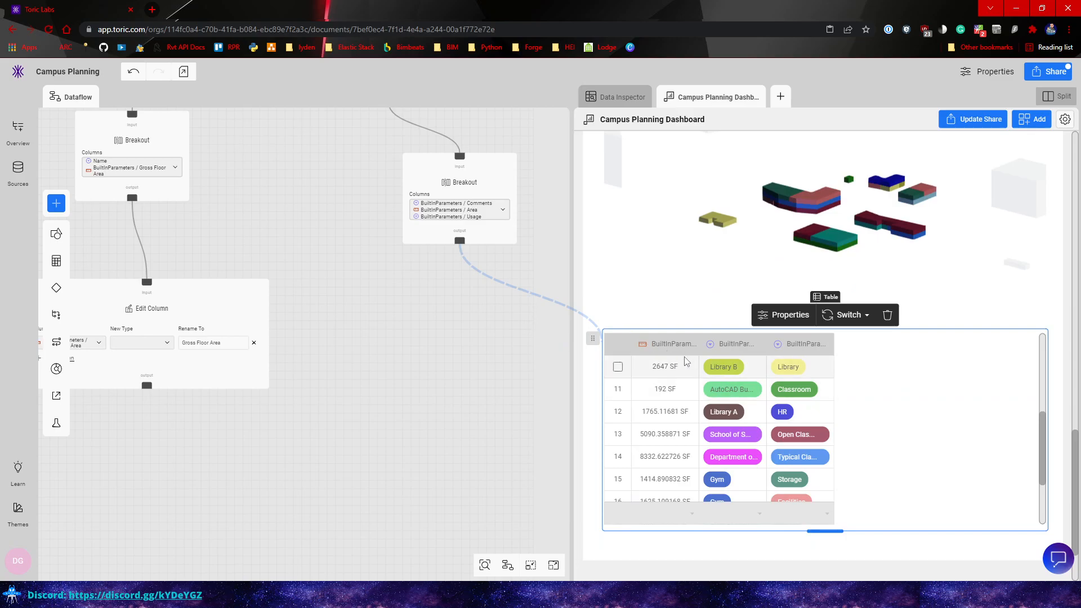
left_click_drag(459, 241, 435, 329)
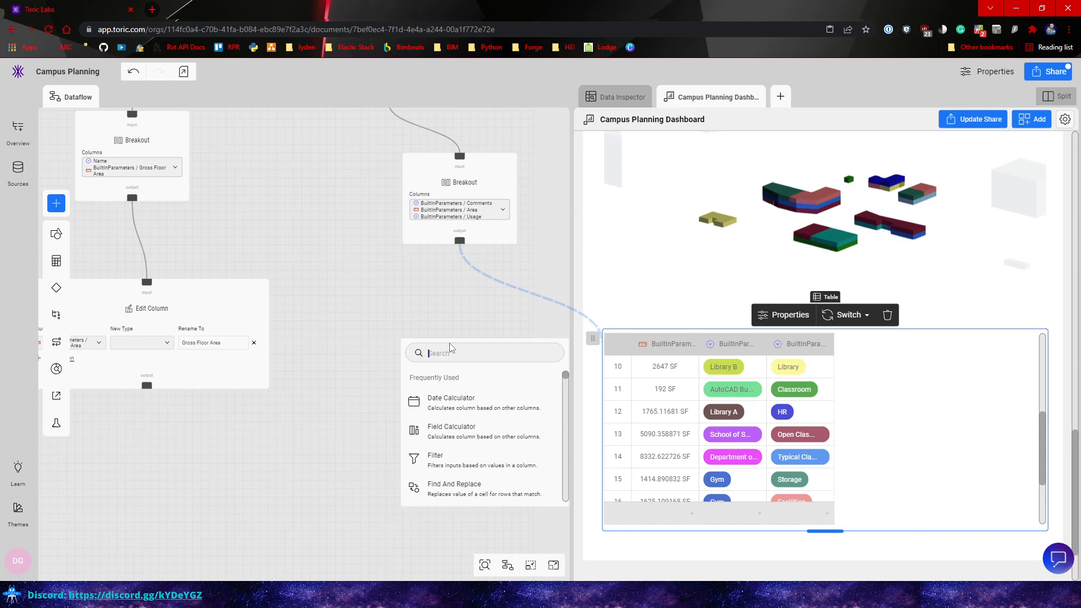
type("group")
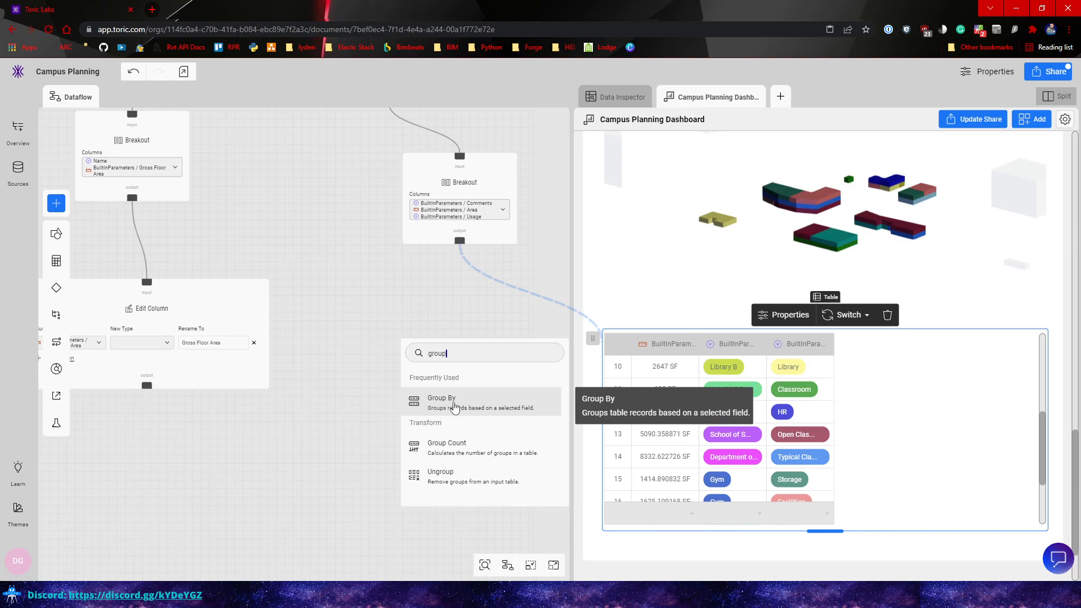
left_click(452, 407)
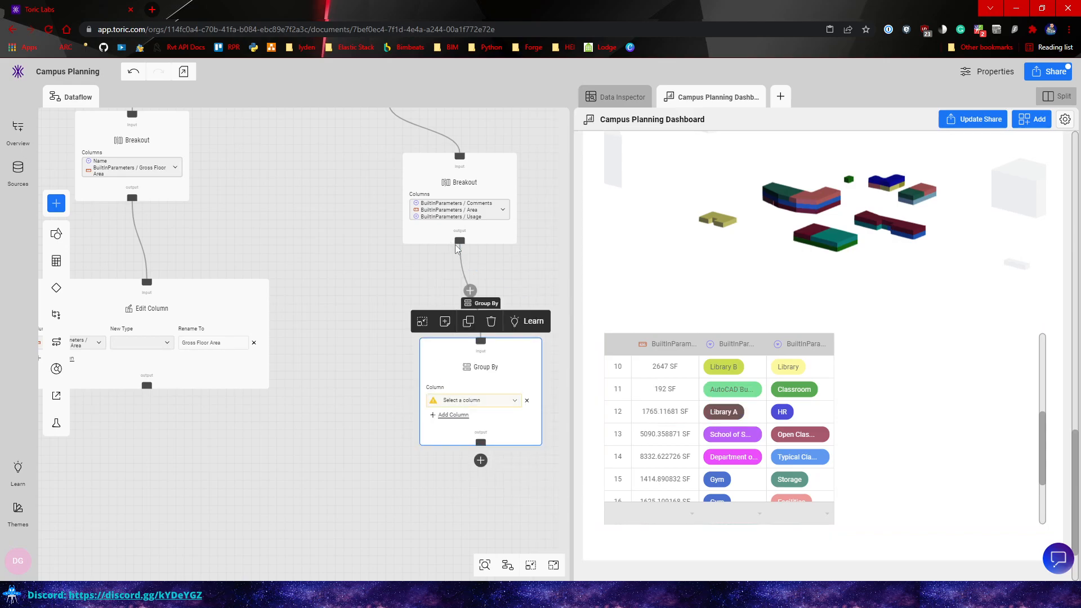
left_click(499, 256)
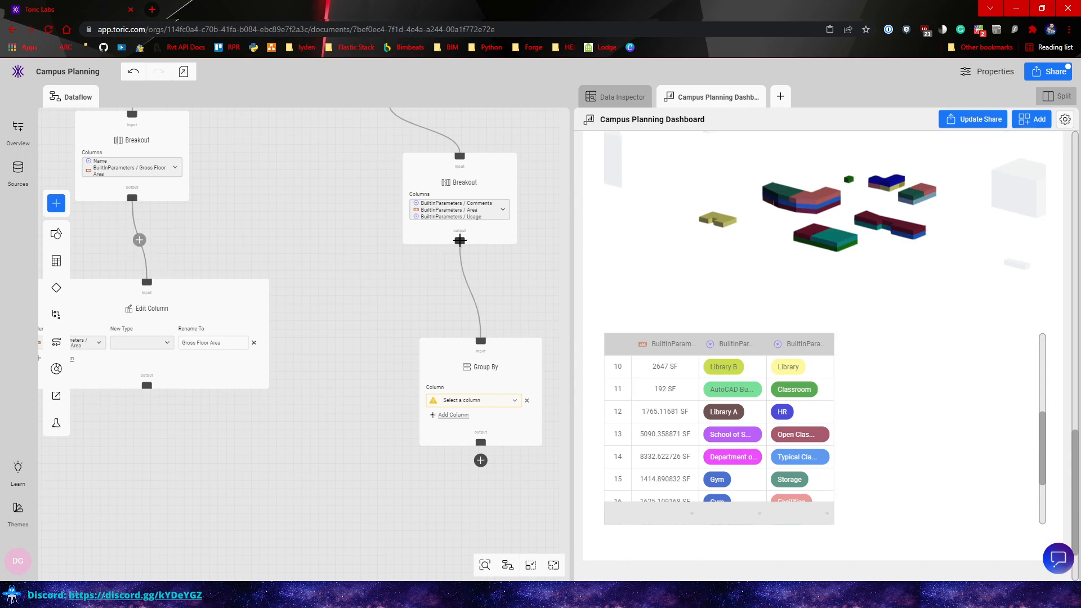
left_click(460, 241)
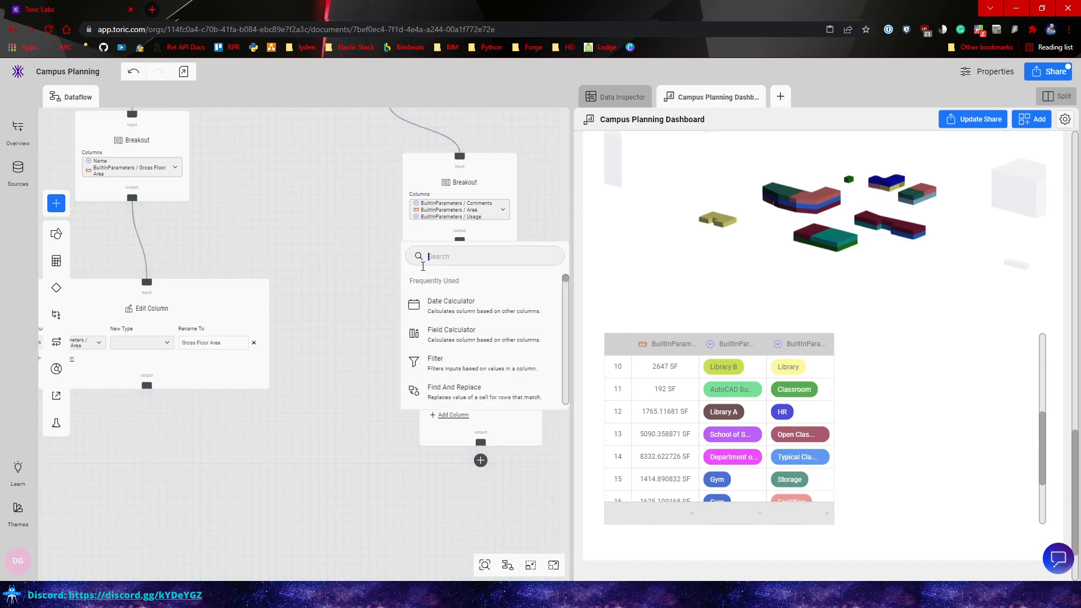
left_click(297, 273)
left_click_drag(460, 240, 368, 304)
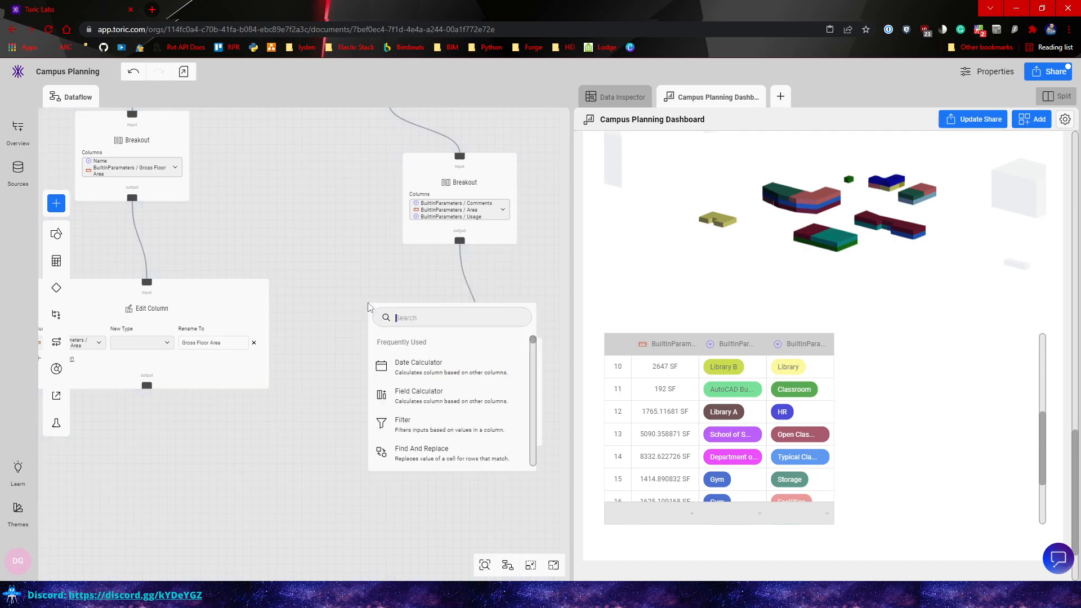
type("grou")
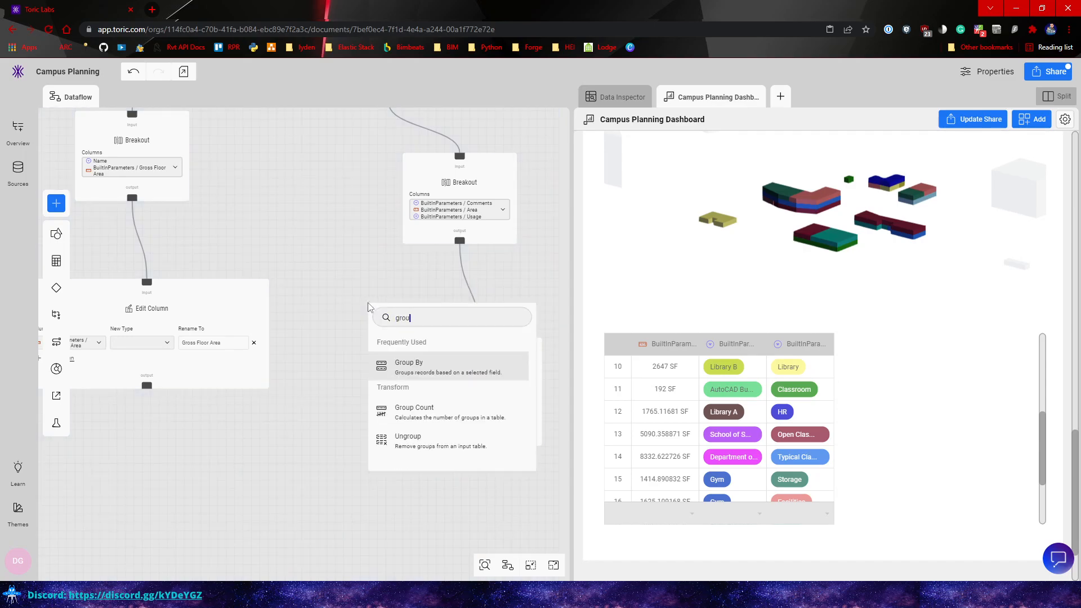
left_click(430, 368)
left_click_drag(472, 325, 357, 369)
key("Delete")
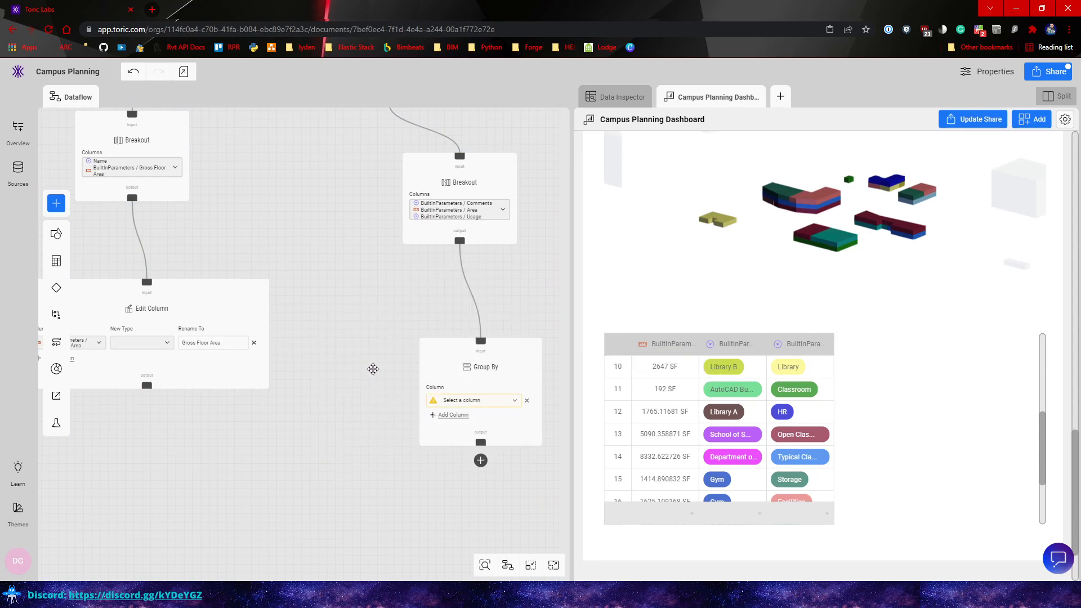
Set the Group By column to BuiltInParameters / Comments and feed its output into the dashboard Table below the model viewer.
left_click_drag(517, 347, 482, 331)
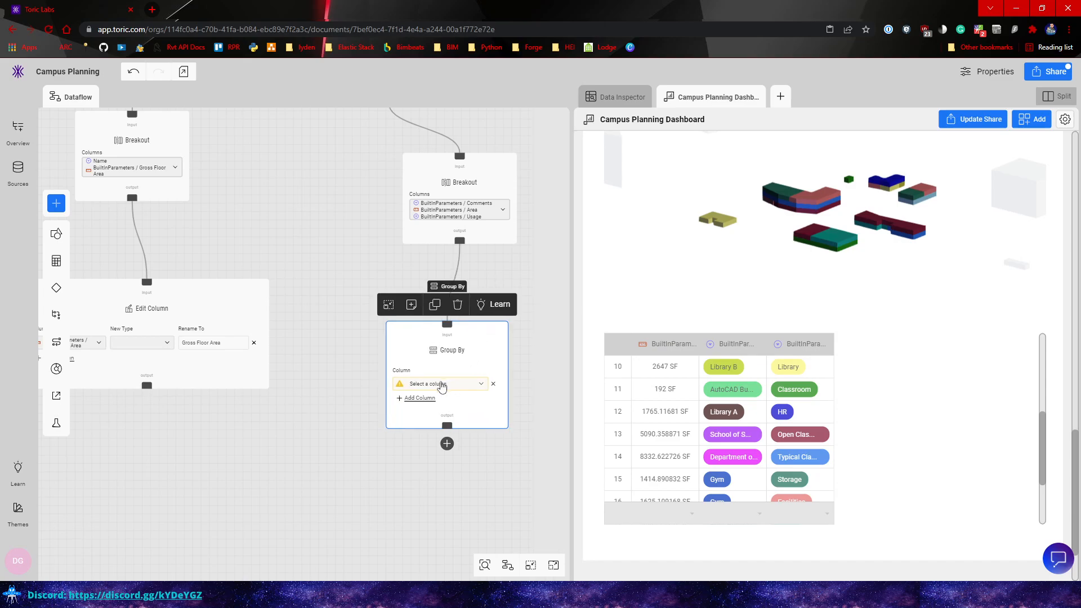
left_click(444, 385)
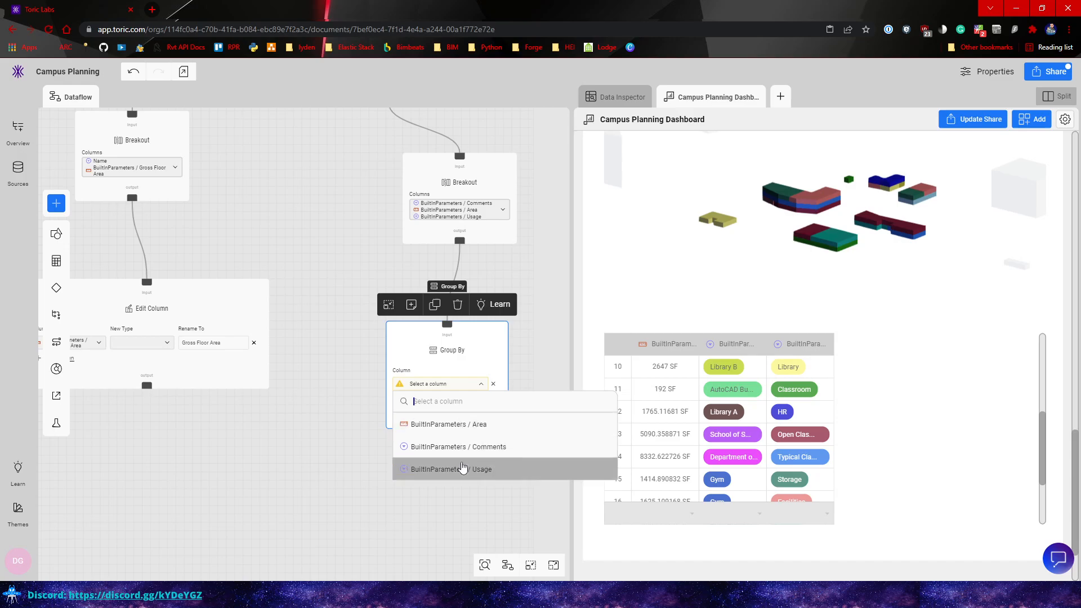
left_click(453, 448)
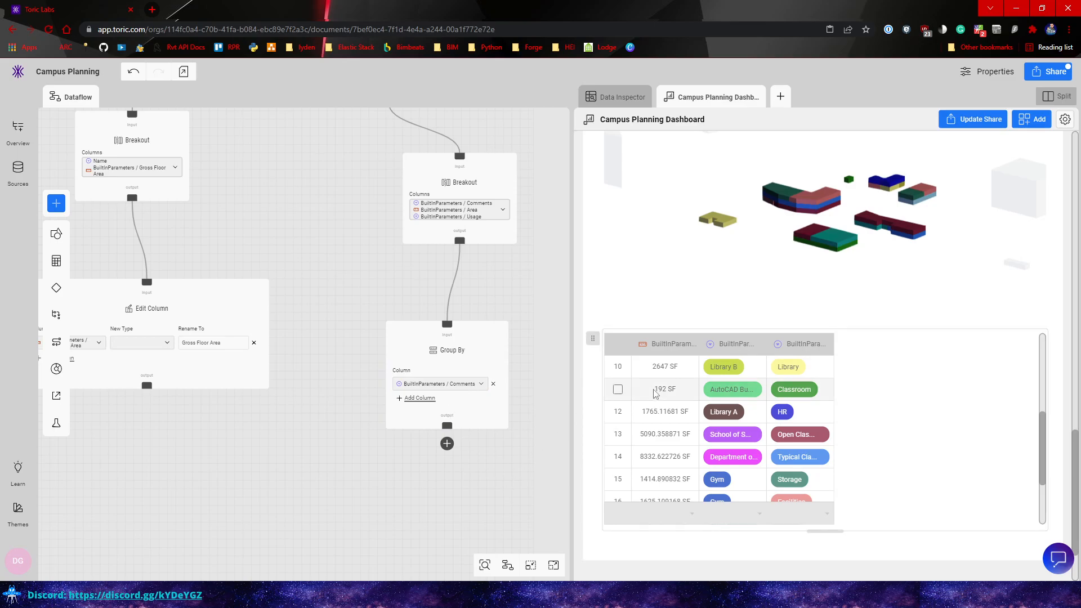
left_click_drag(447, 426, 611, 384)
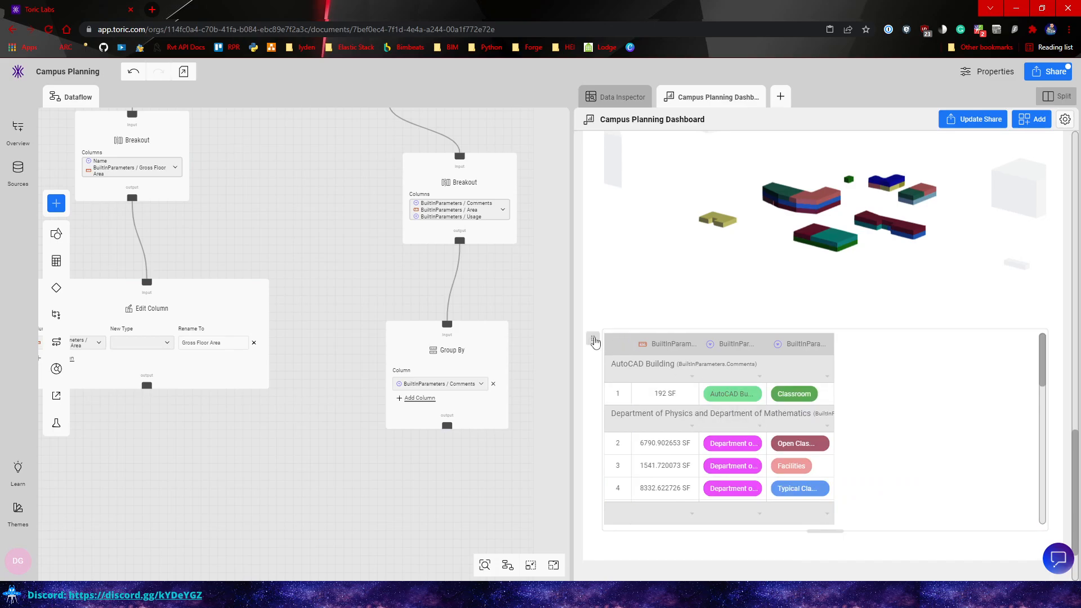
left_click(593, 339)
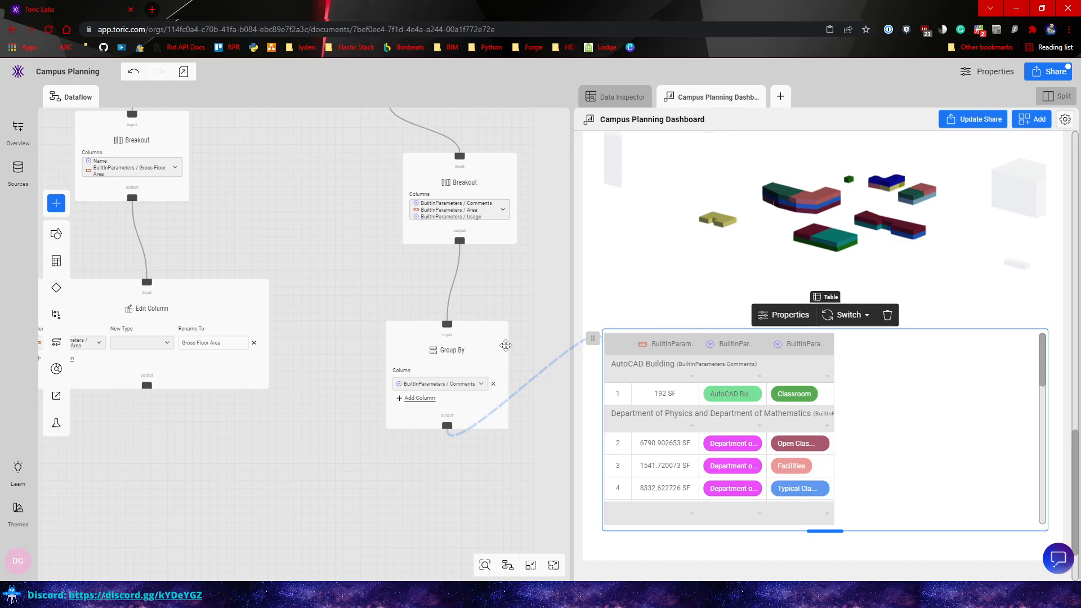
Open the Group By output in the Data Inspector, examine the area and usage rows of each building group, and return to the dashboard.
left_click(505, 338)
left_click(616, 96)
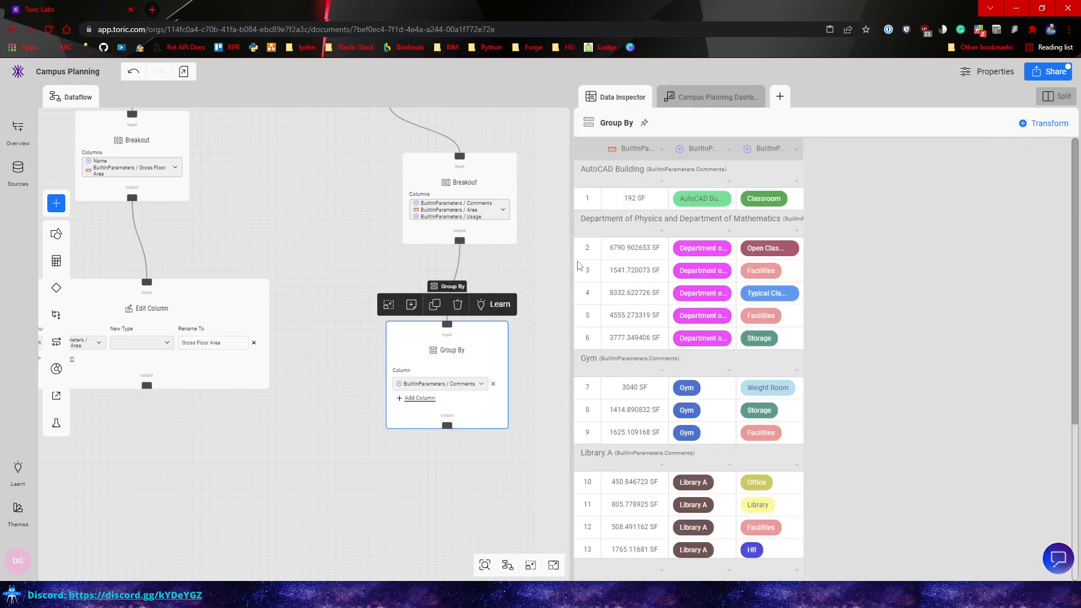
scroll(708, 288, "down", 4)
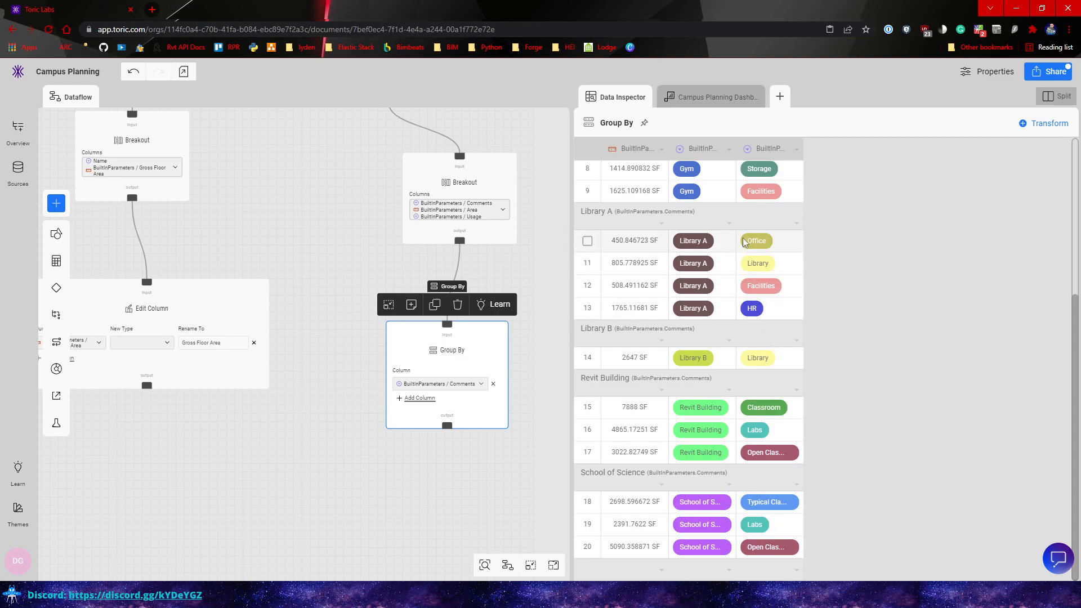
scroll(760, 260, "up", 4)
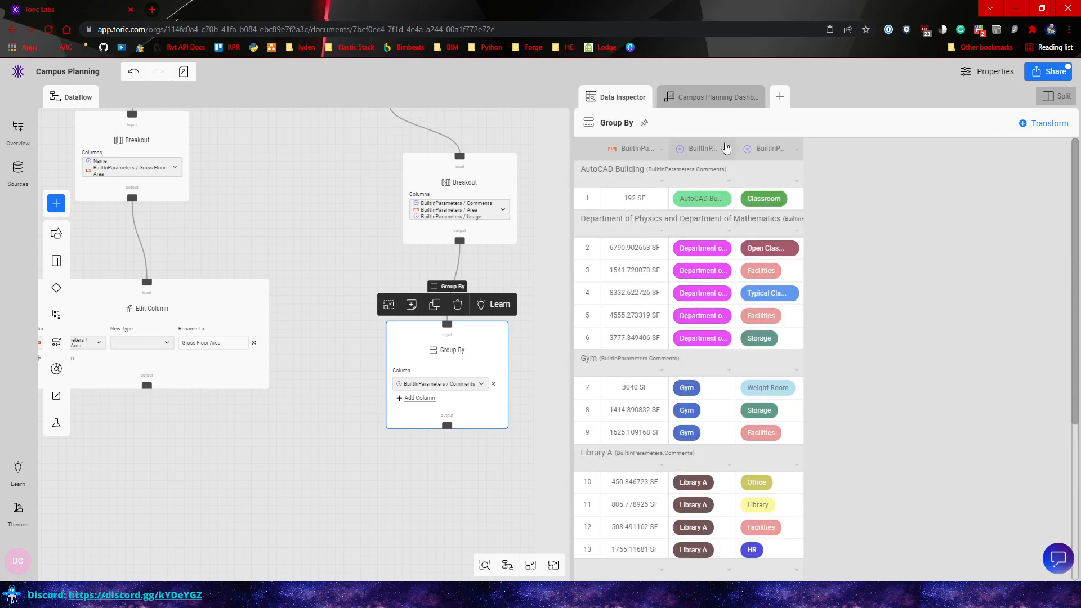
scroll(820, 328, "down", 4)
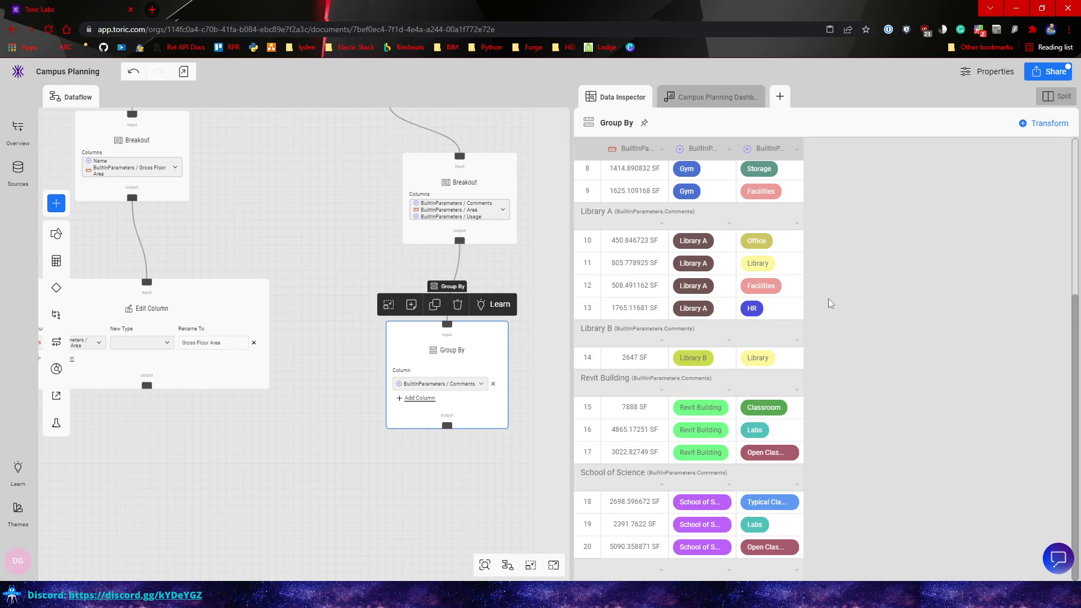
scroll(830, 304, "up", 3)
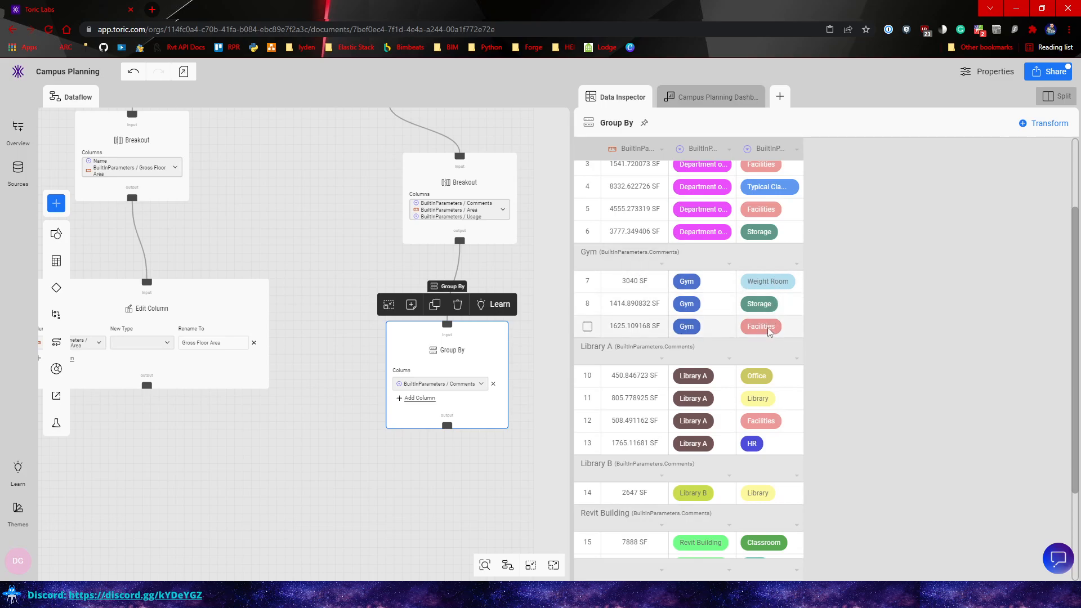
scroll(770, 331, "up", 2)
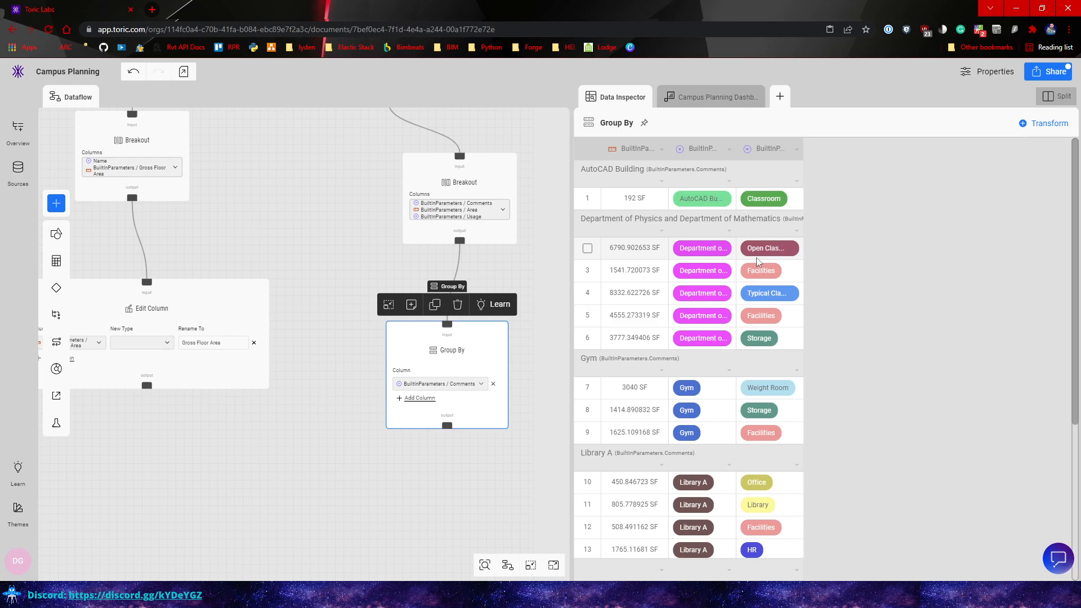
scroll(701, 254, "down", 4)
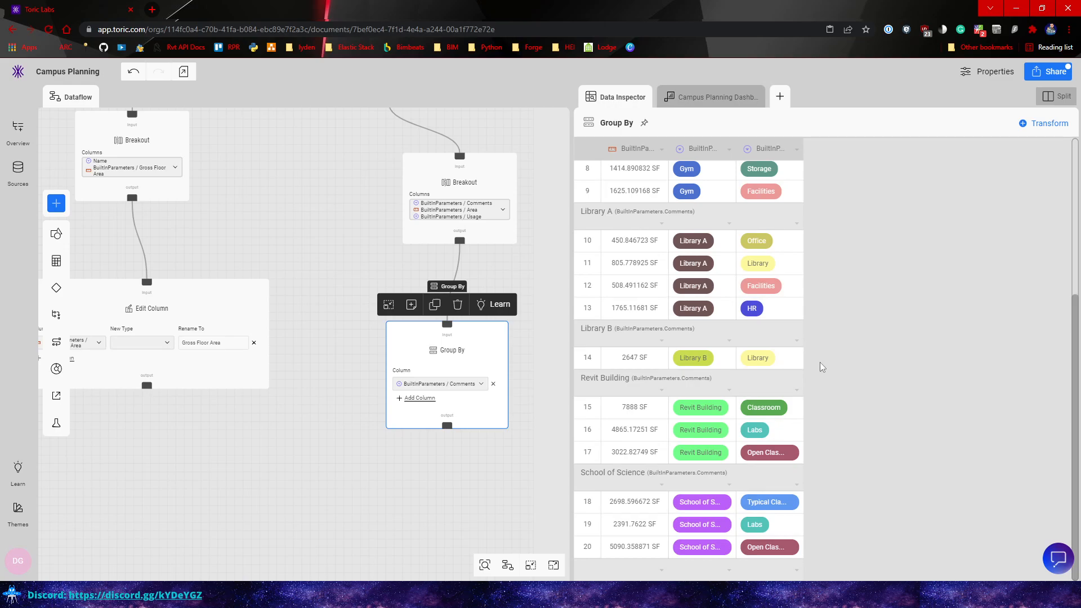
scroll(692, 310, "up", 4)
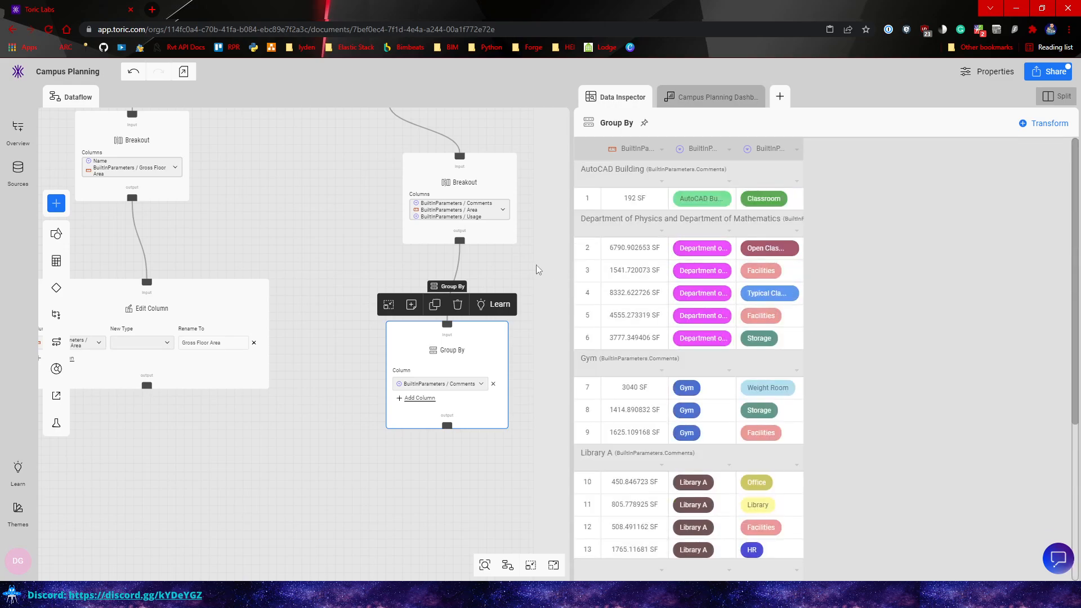
left_click(542, 269)
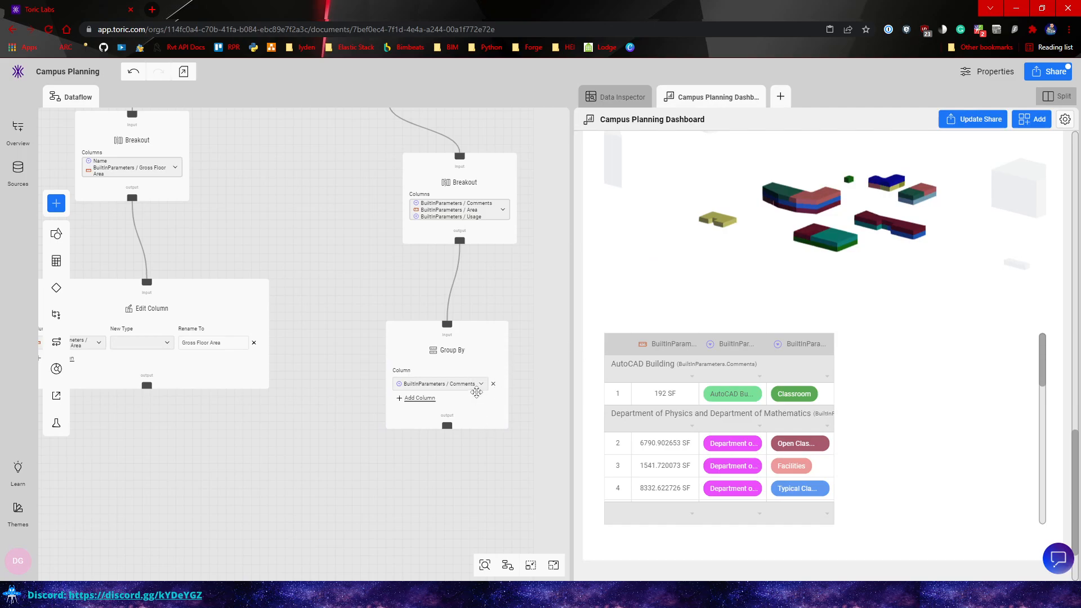
In the dashboard table, select the AutoCAD Building row and switch the selection to the first Department of Physics and Department of Mathematics row.
left_click_drag(480, 304, 425, 307)
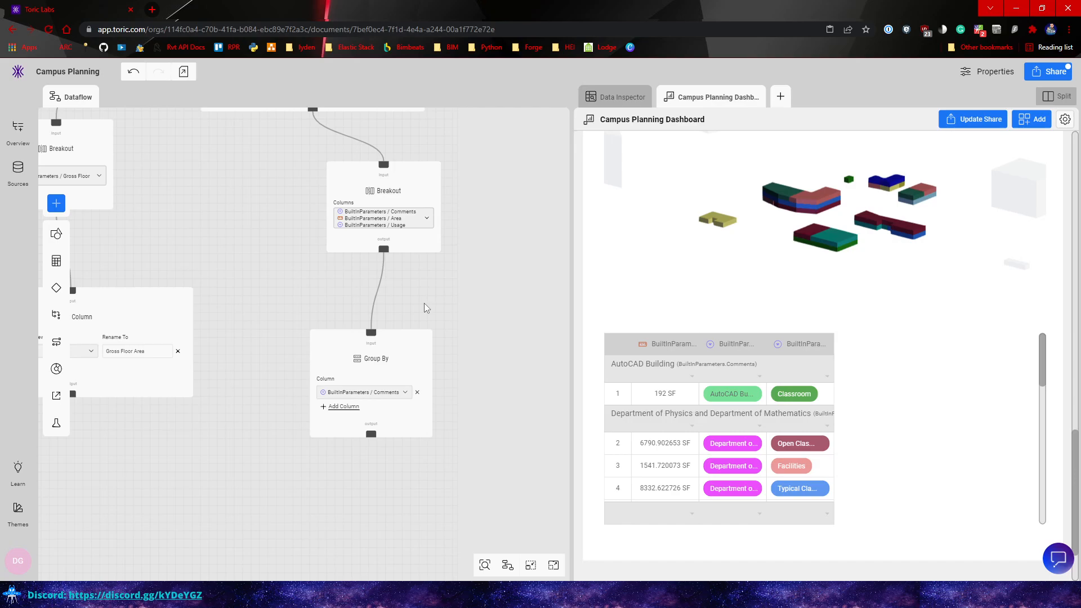
scroll(816, 374, "down", 2)
scroll(734, 438, "up", 2)
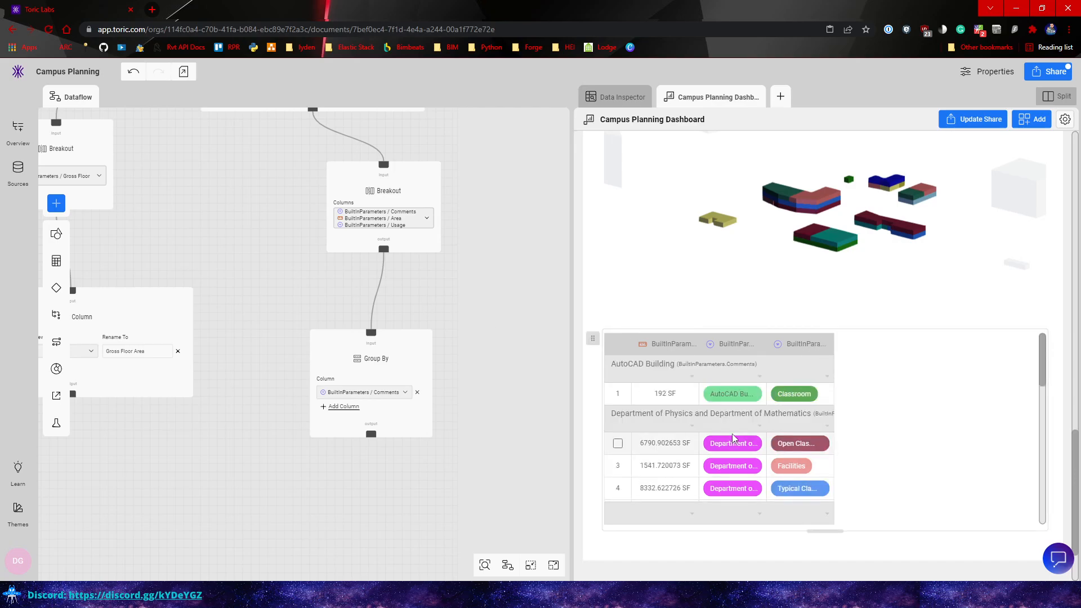
left_click(673, 400)
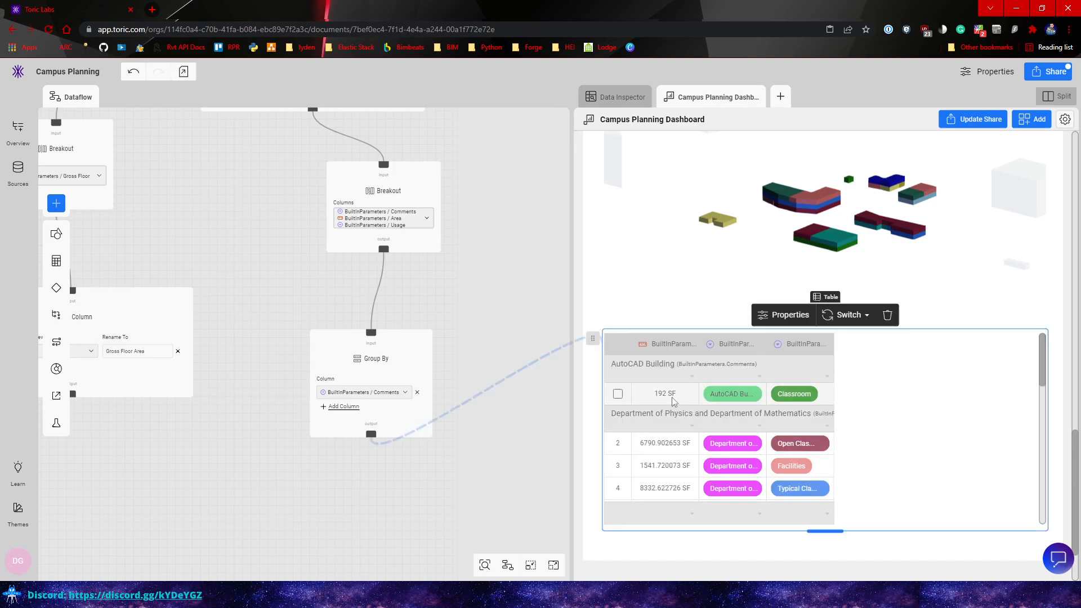
left_click(617, 393)
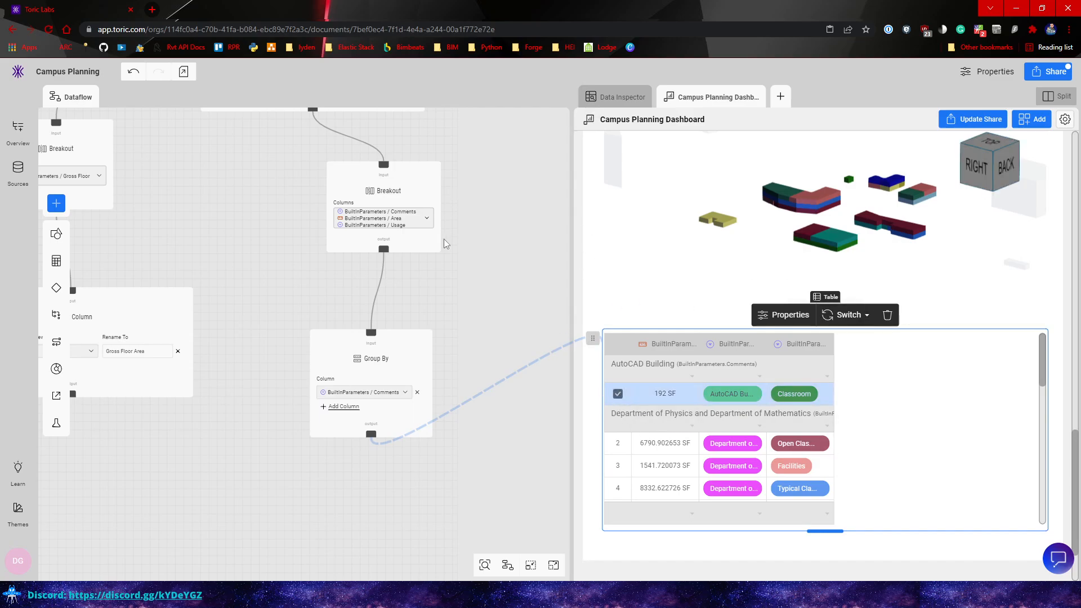
scroll(447, 234, "up", 3)
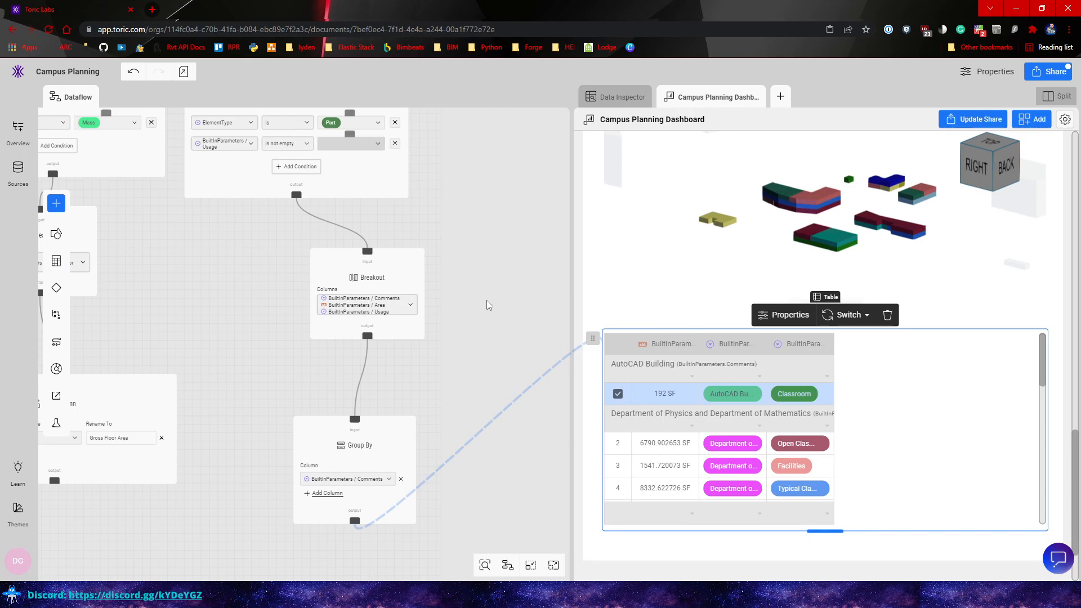
left_click(636, 449)
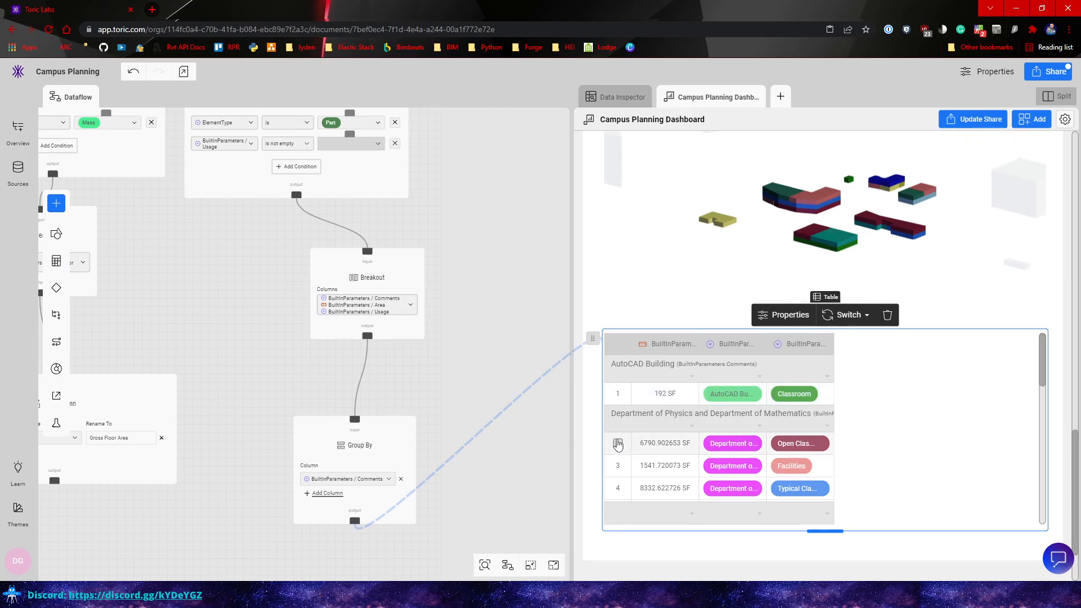
left_click(617, 444)
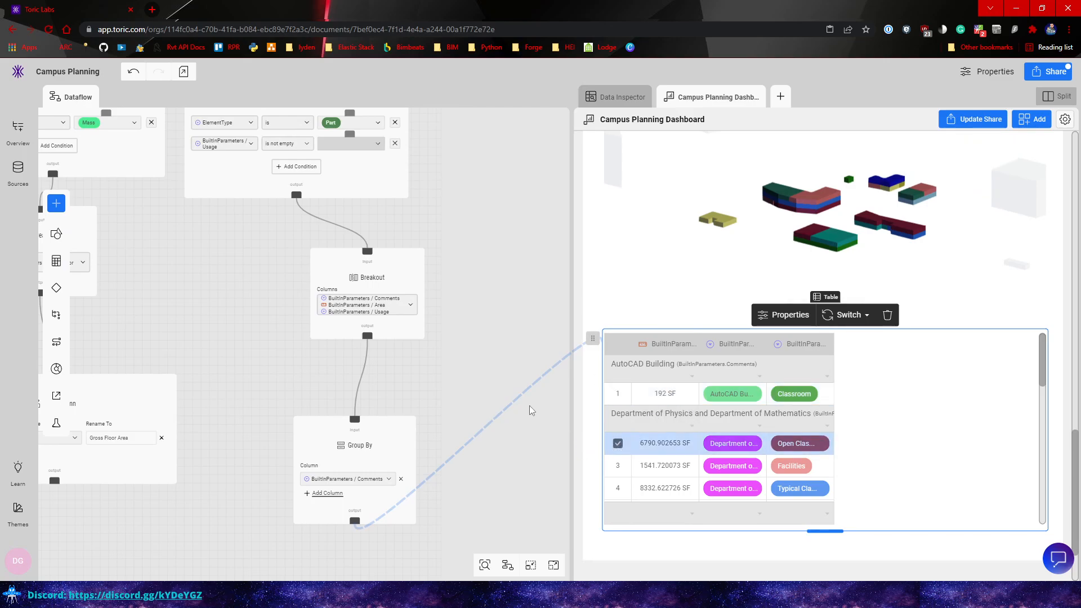